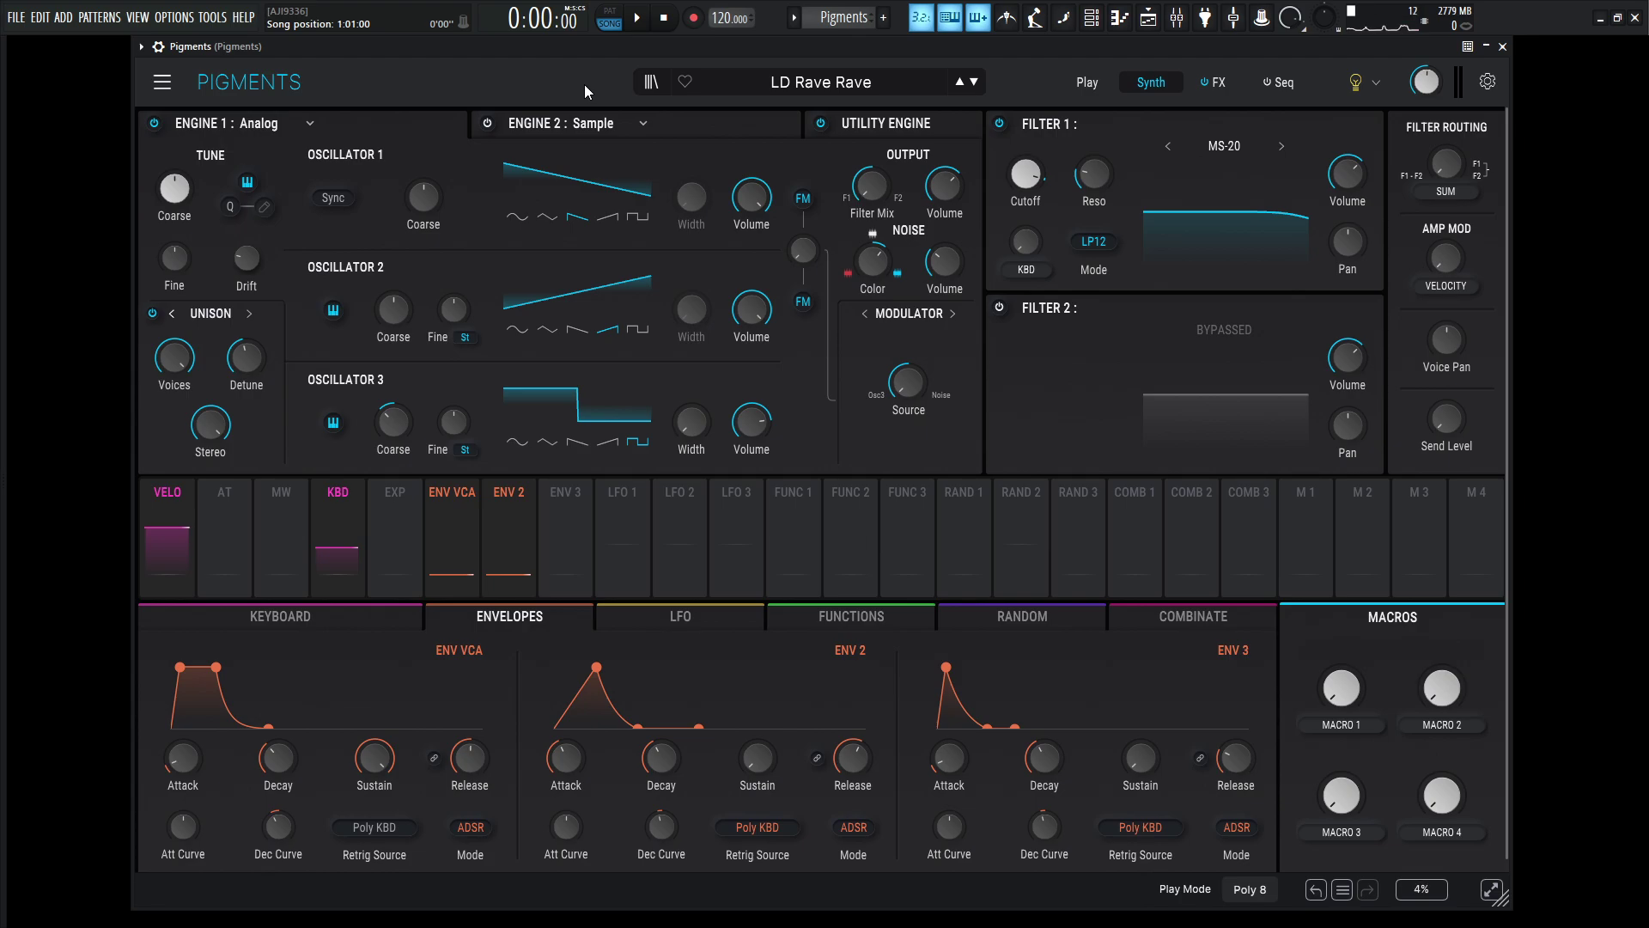
Audition the LD Rave Rave preset by playing several notes
{"action": "key", "text": "r"}
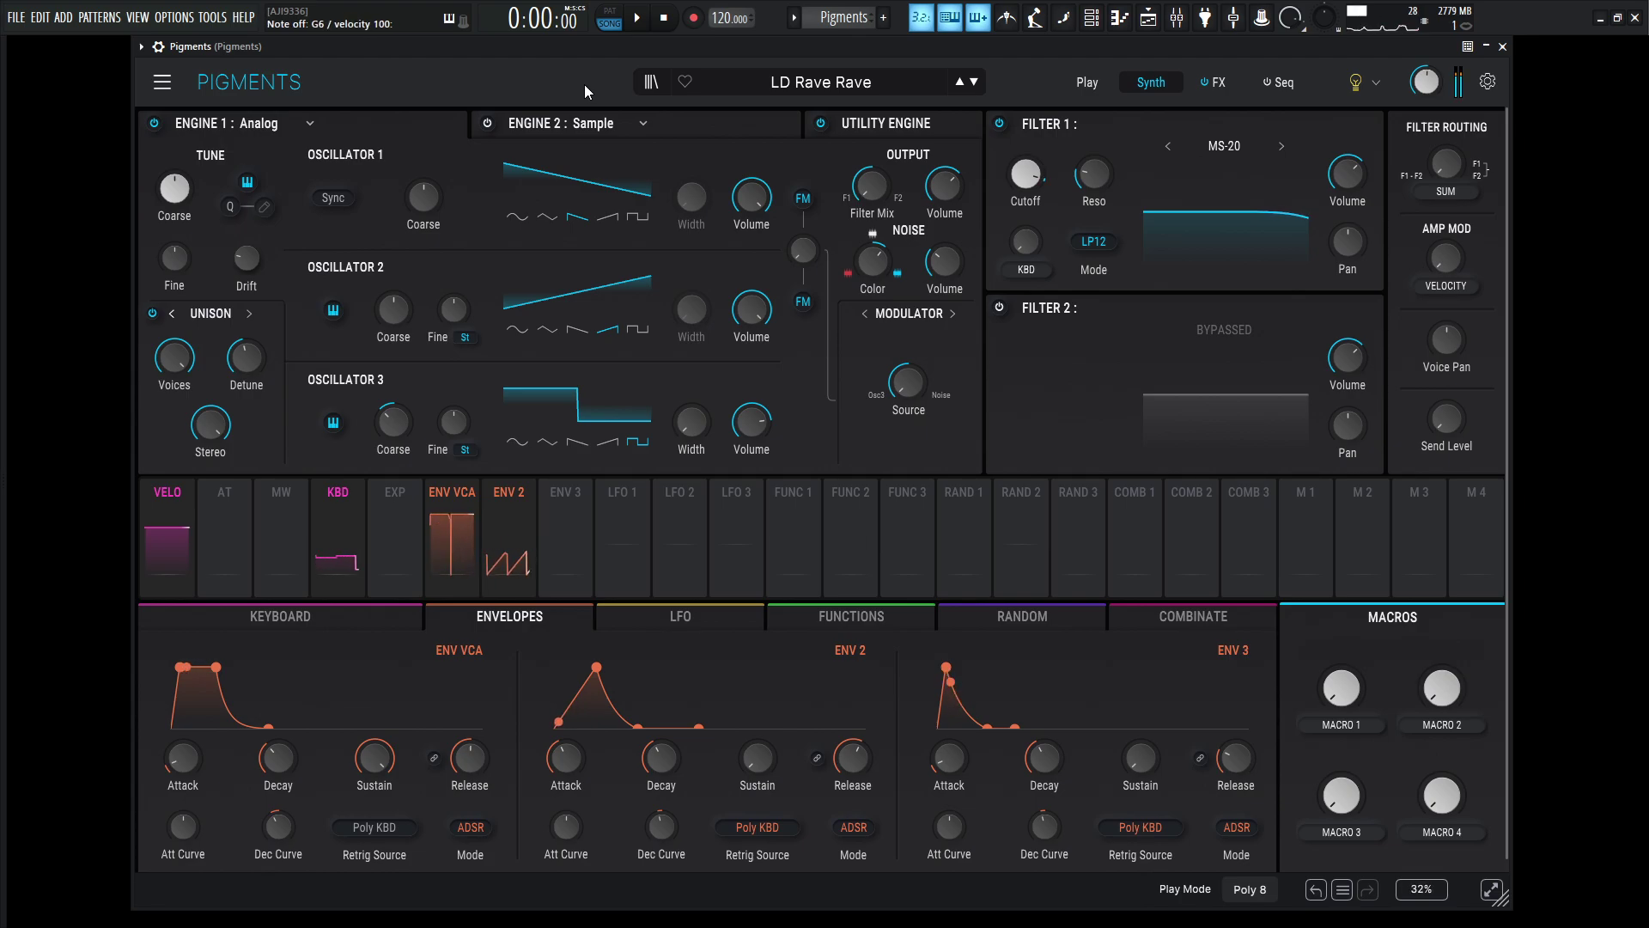
{"action": "key", "text": "r"}
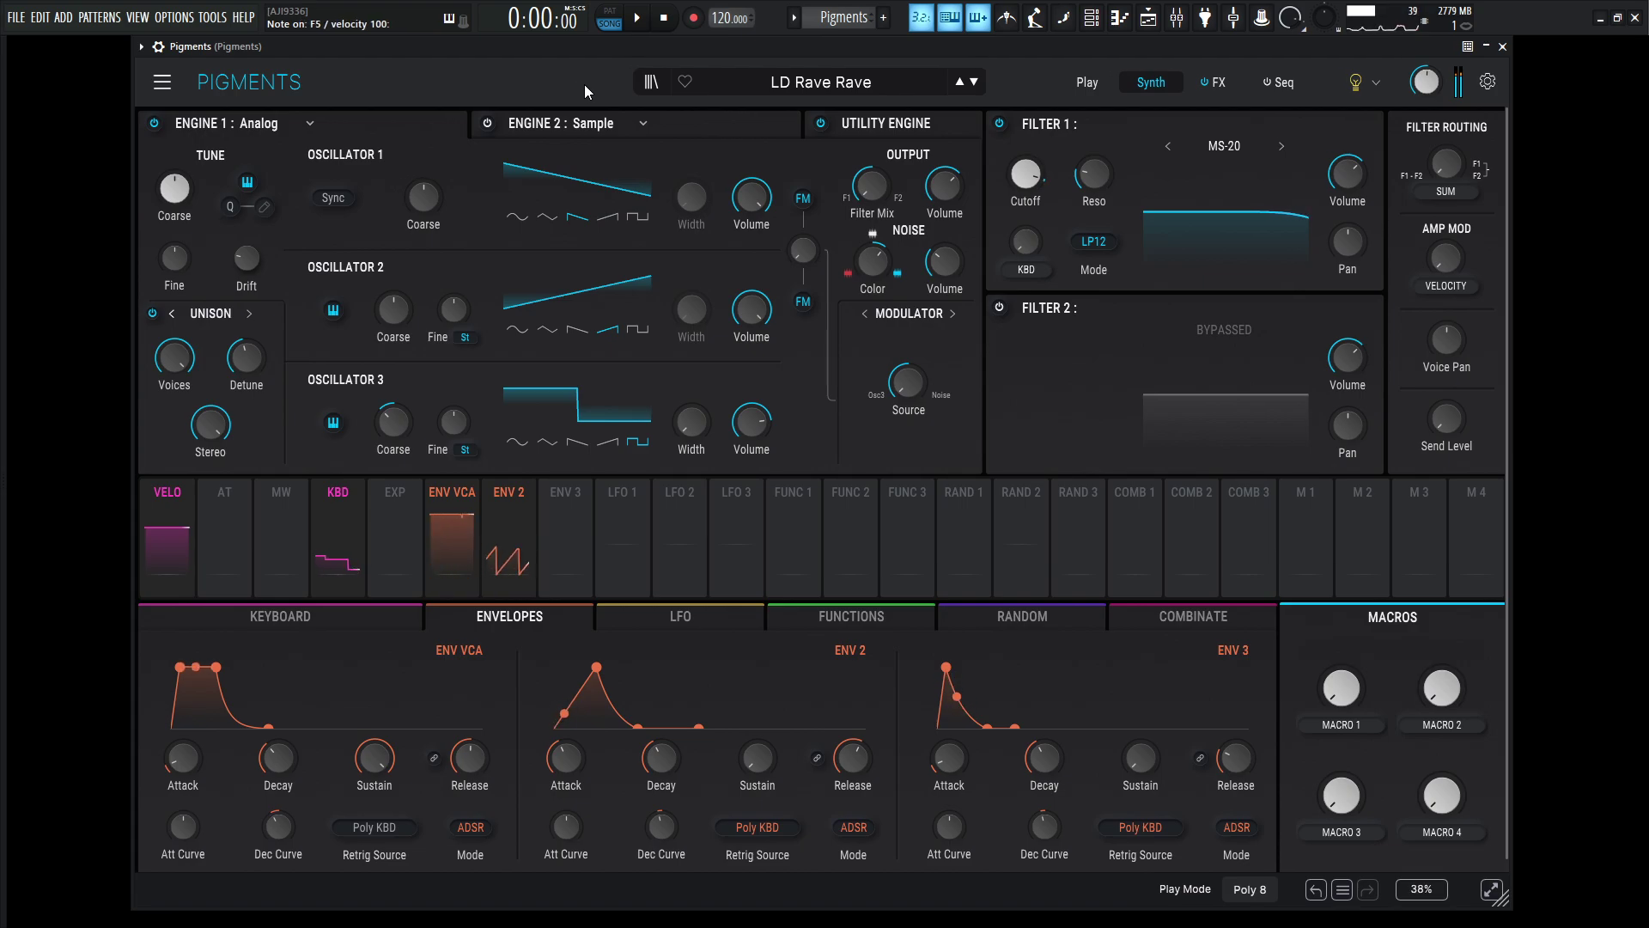
{"action": "key", "text": "t"}
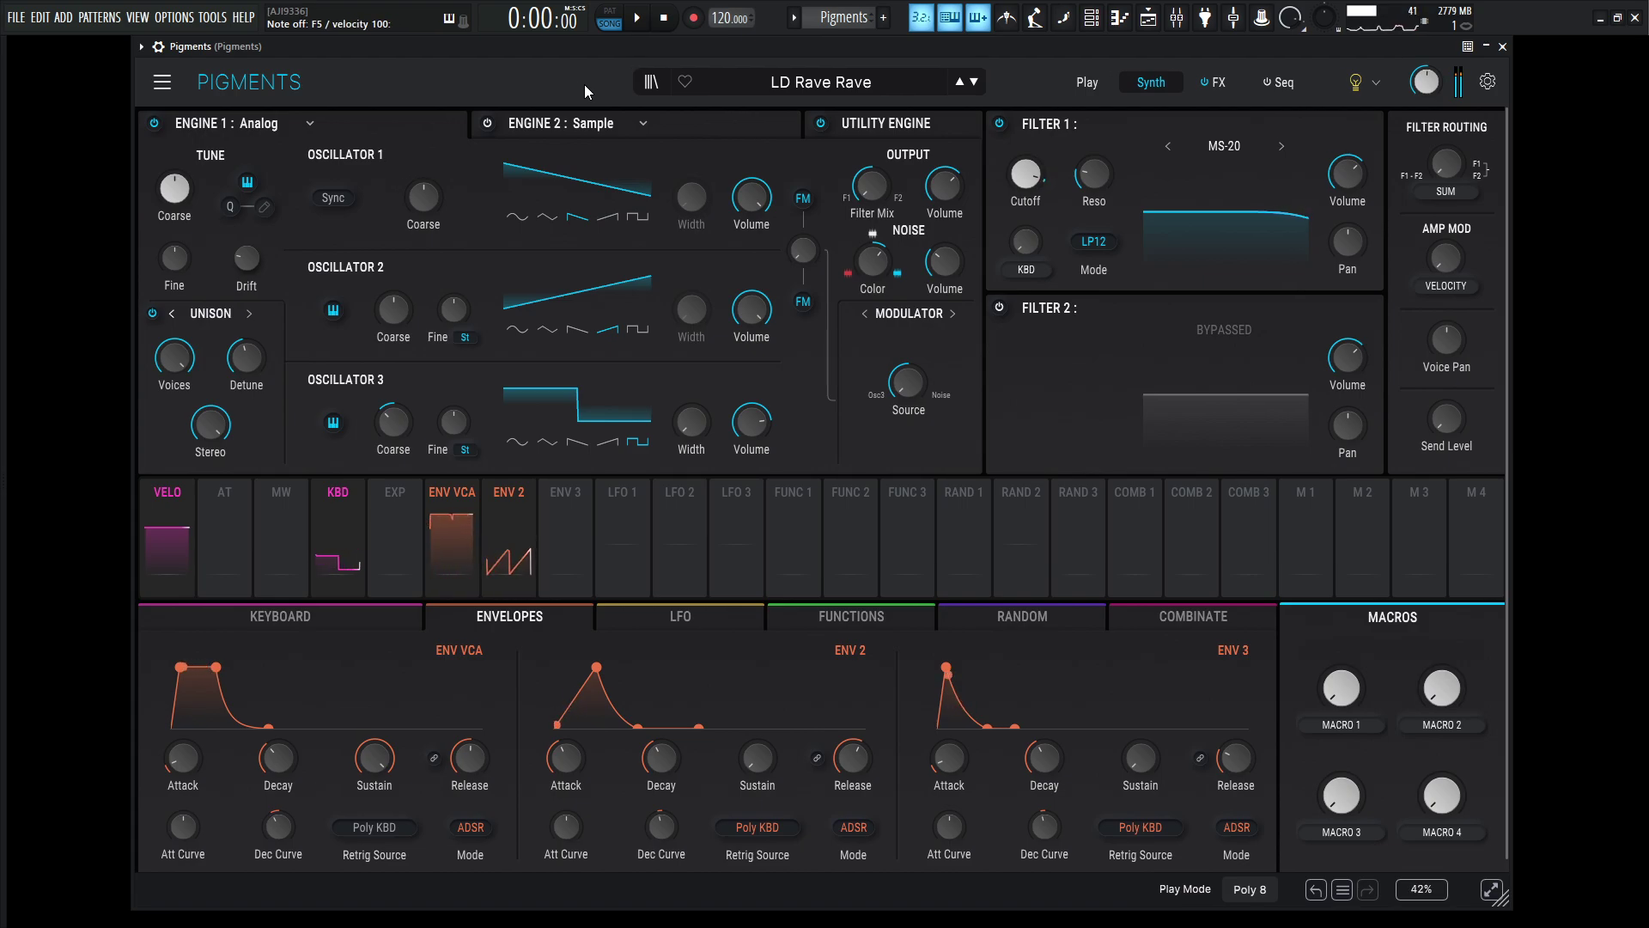
{"action": "key", "text": "3"}
{"action": "key", "text": "j"}
{"action": "key", "text": "v"}
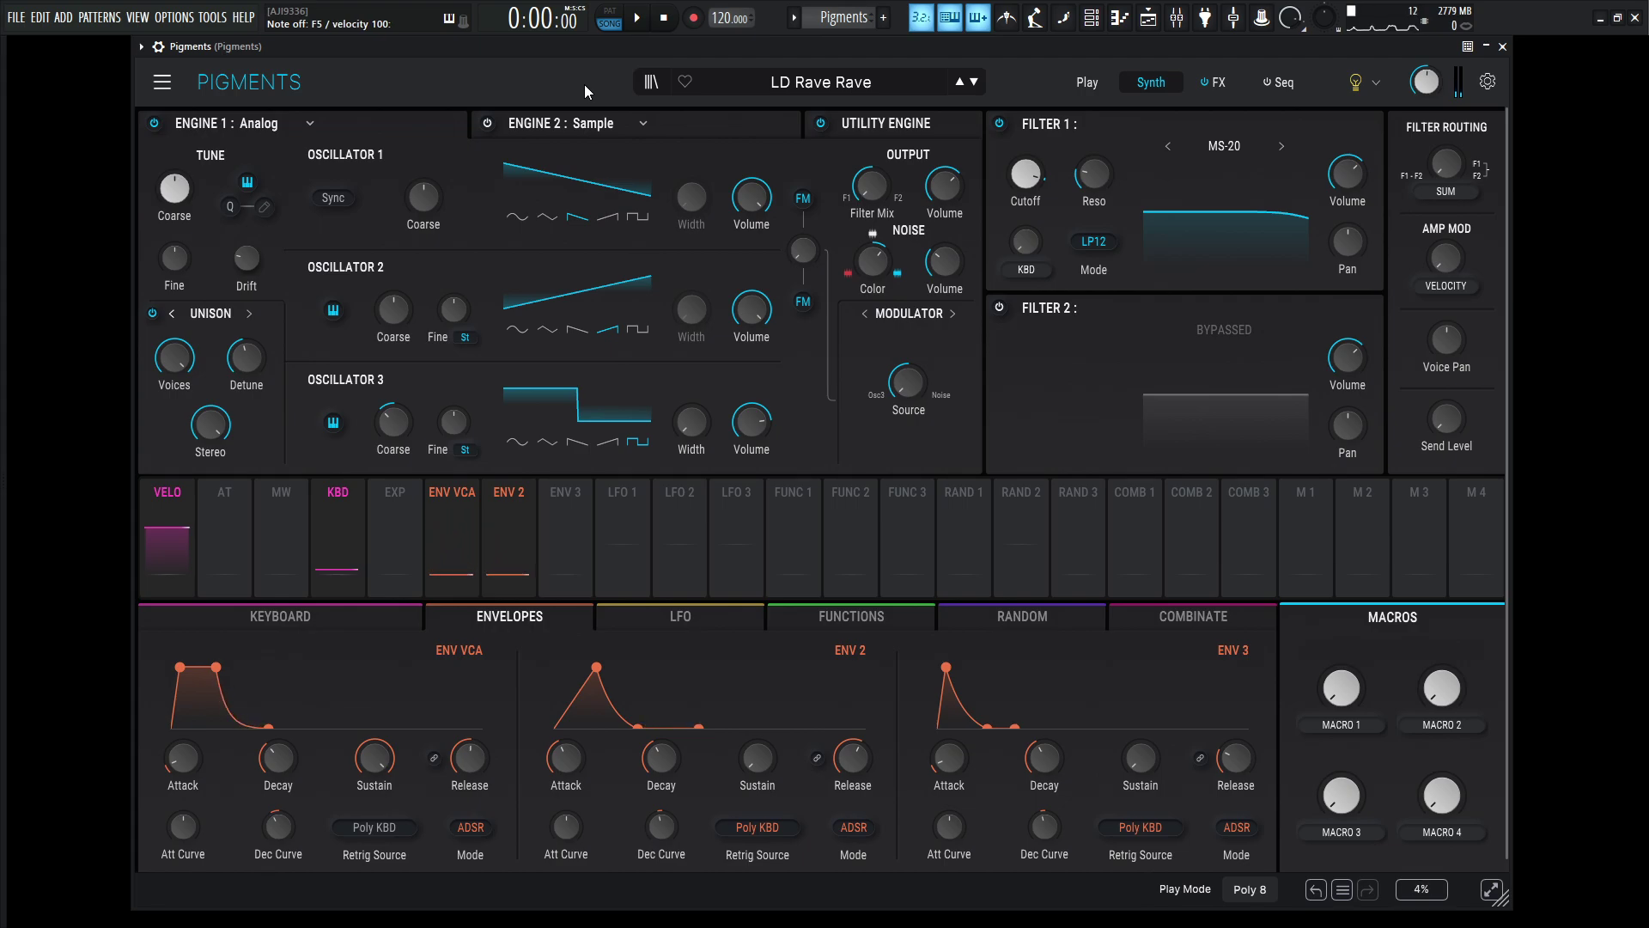
Start a new Default preset and switch Engine 1 to the Analog engine
{"action": "left_click", "coordinate": [162, 82]}
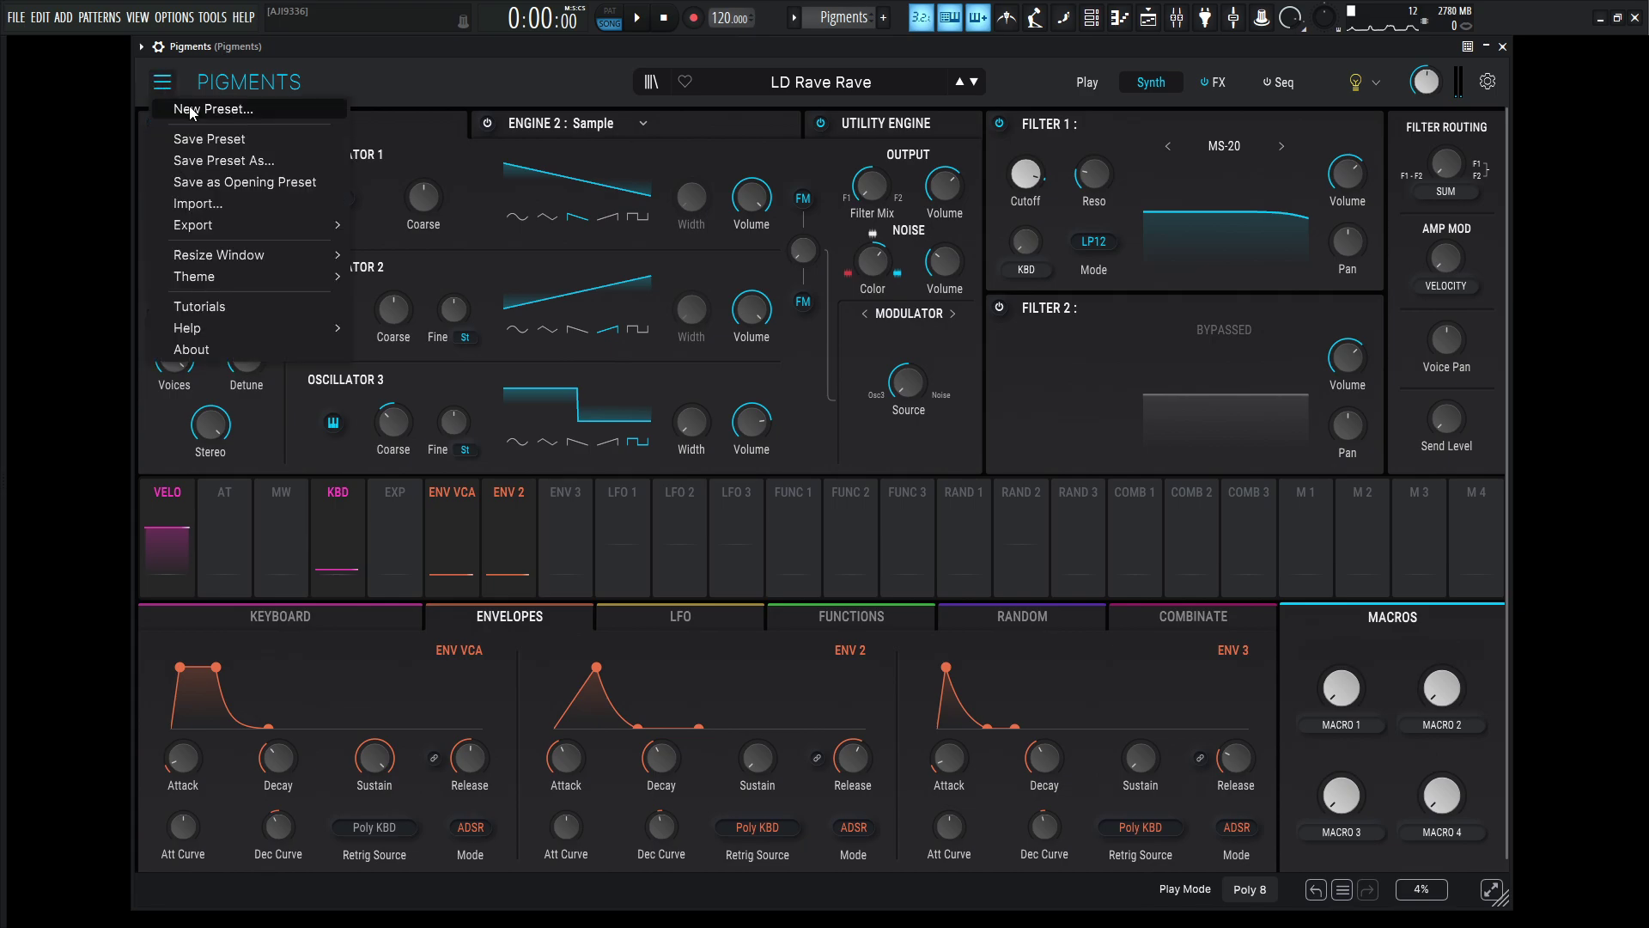
{"action": "left_click", "coordinate": [189, 106]}
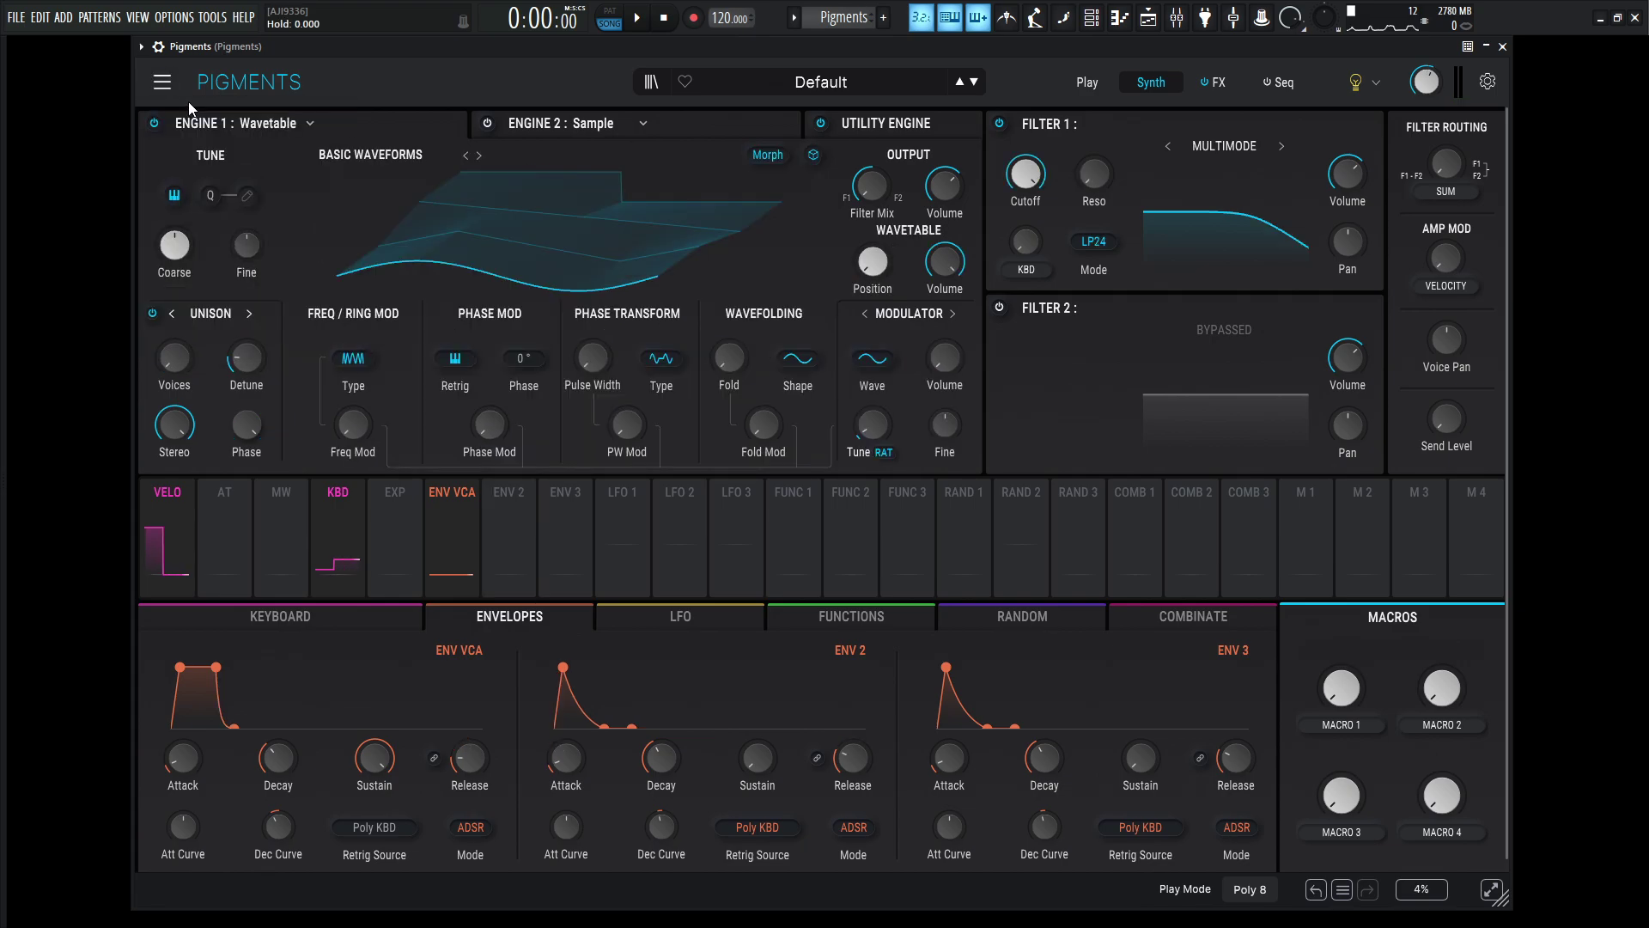
{"action": "left_click", "coordinate": [283, 125]}
{"action": "left_click", "coordinate": [254, 191]}
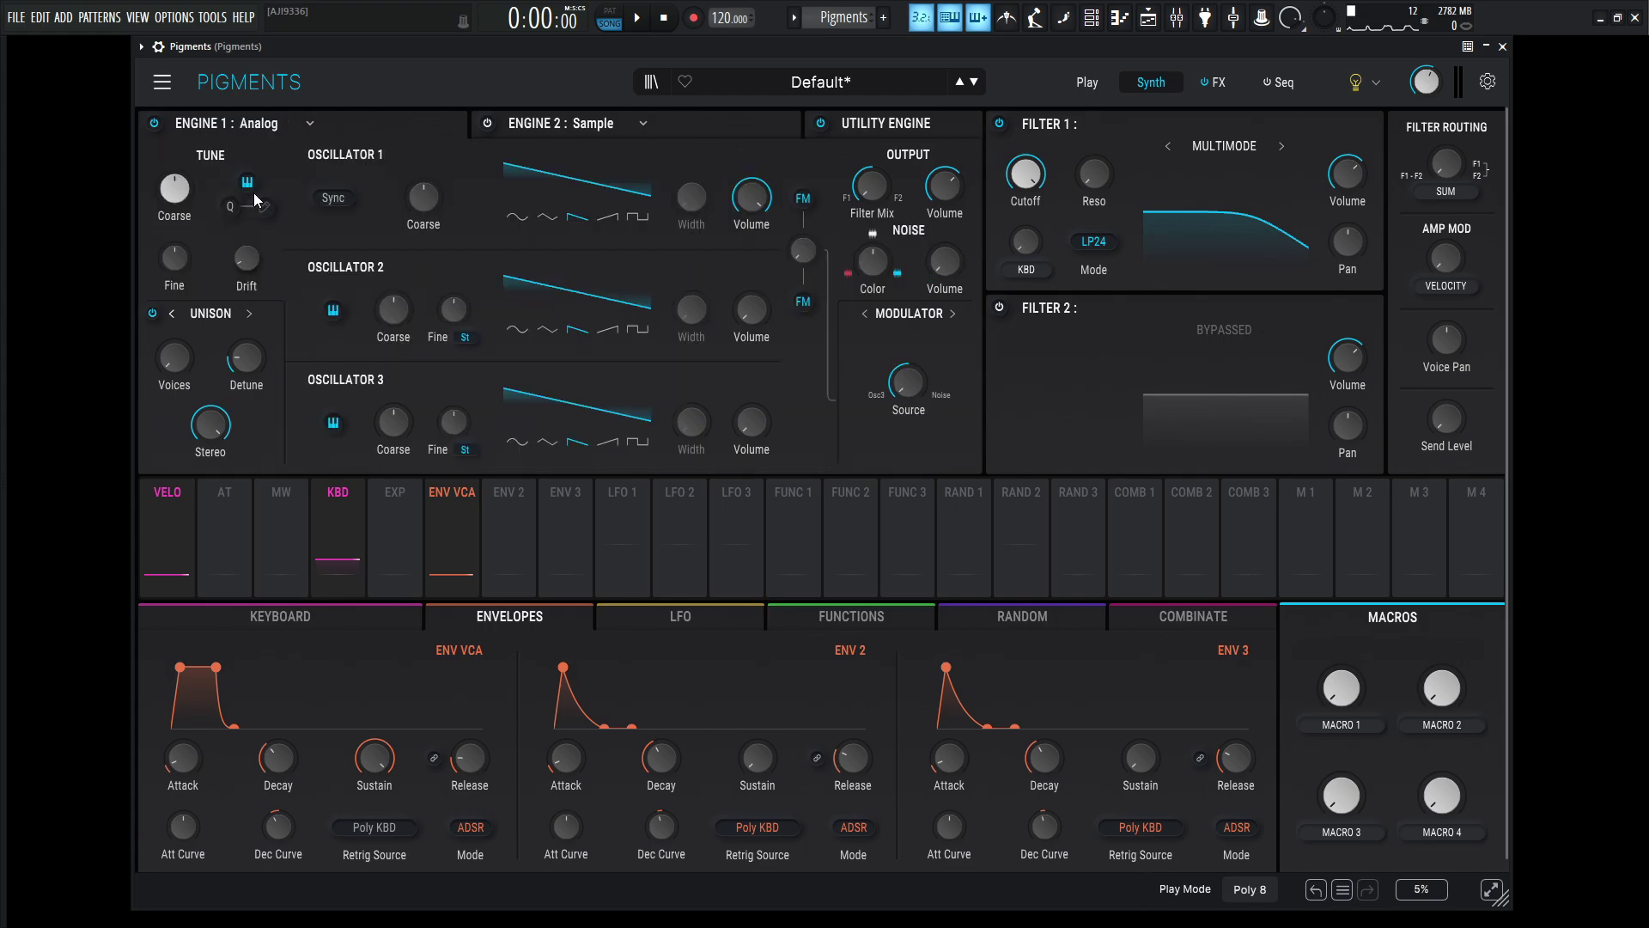
Reset Oscillator 2 volume to 0 dB and give it a rising ramp wave
{"action": "left_click_drag", "start_coordinate": [754, 318], "coordinate": [755, 302]}
{"action": "double_click", "coordinate": [755, 318]}
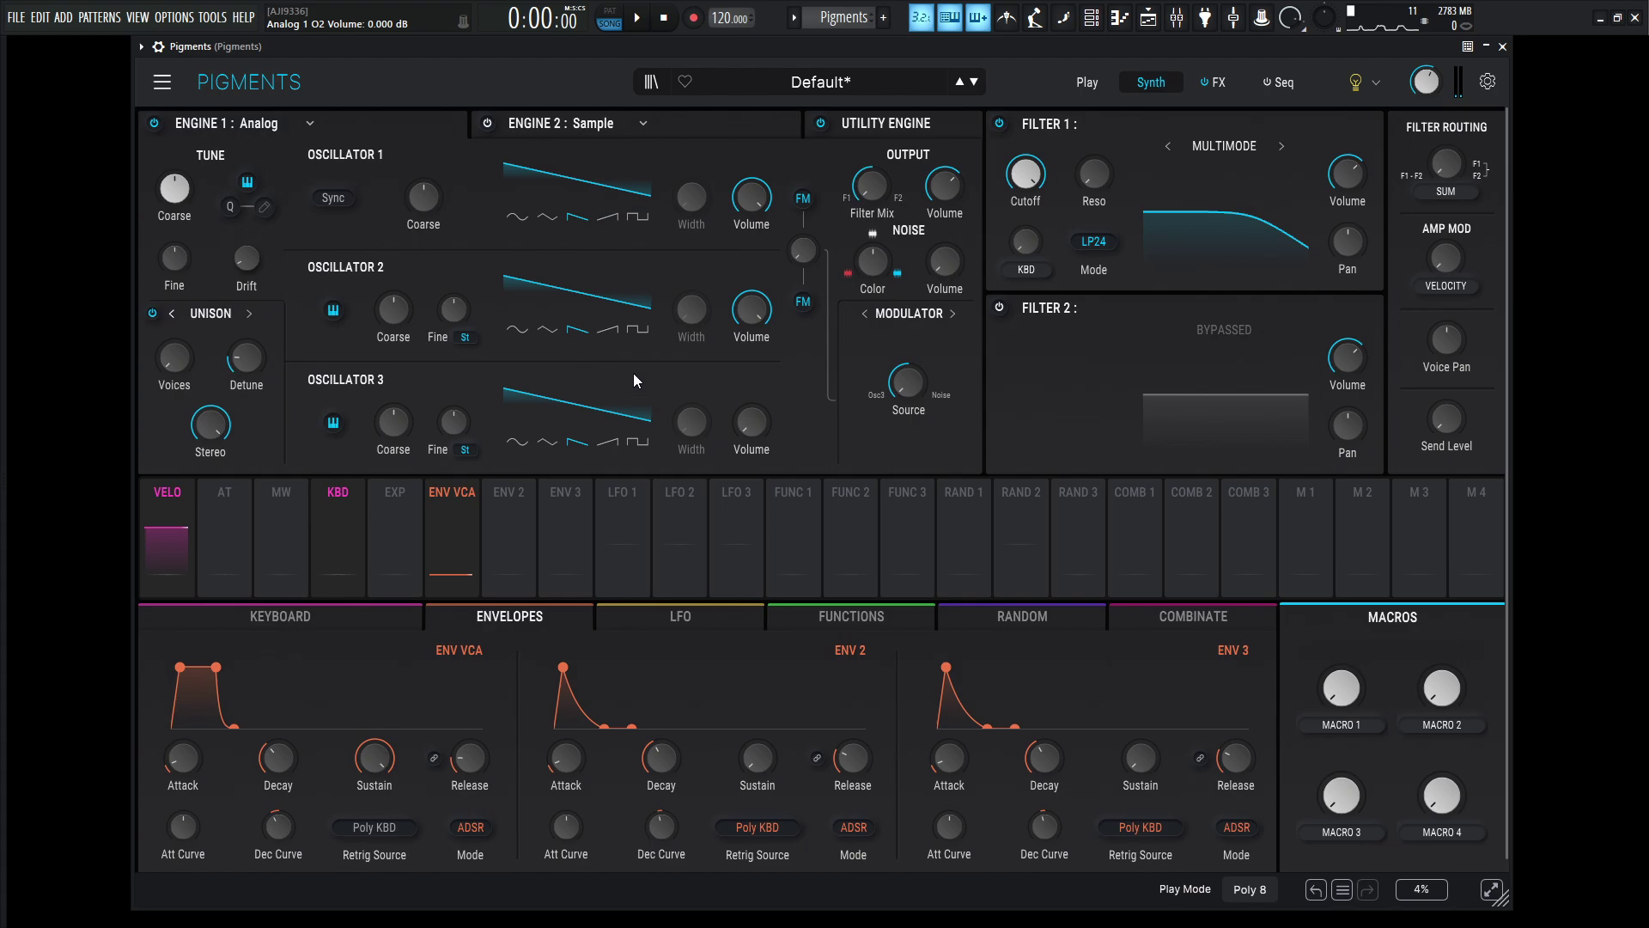
{"action": "left_click", "coordinate": [605, 331]}
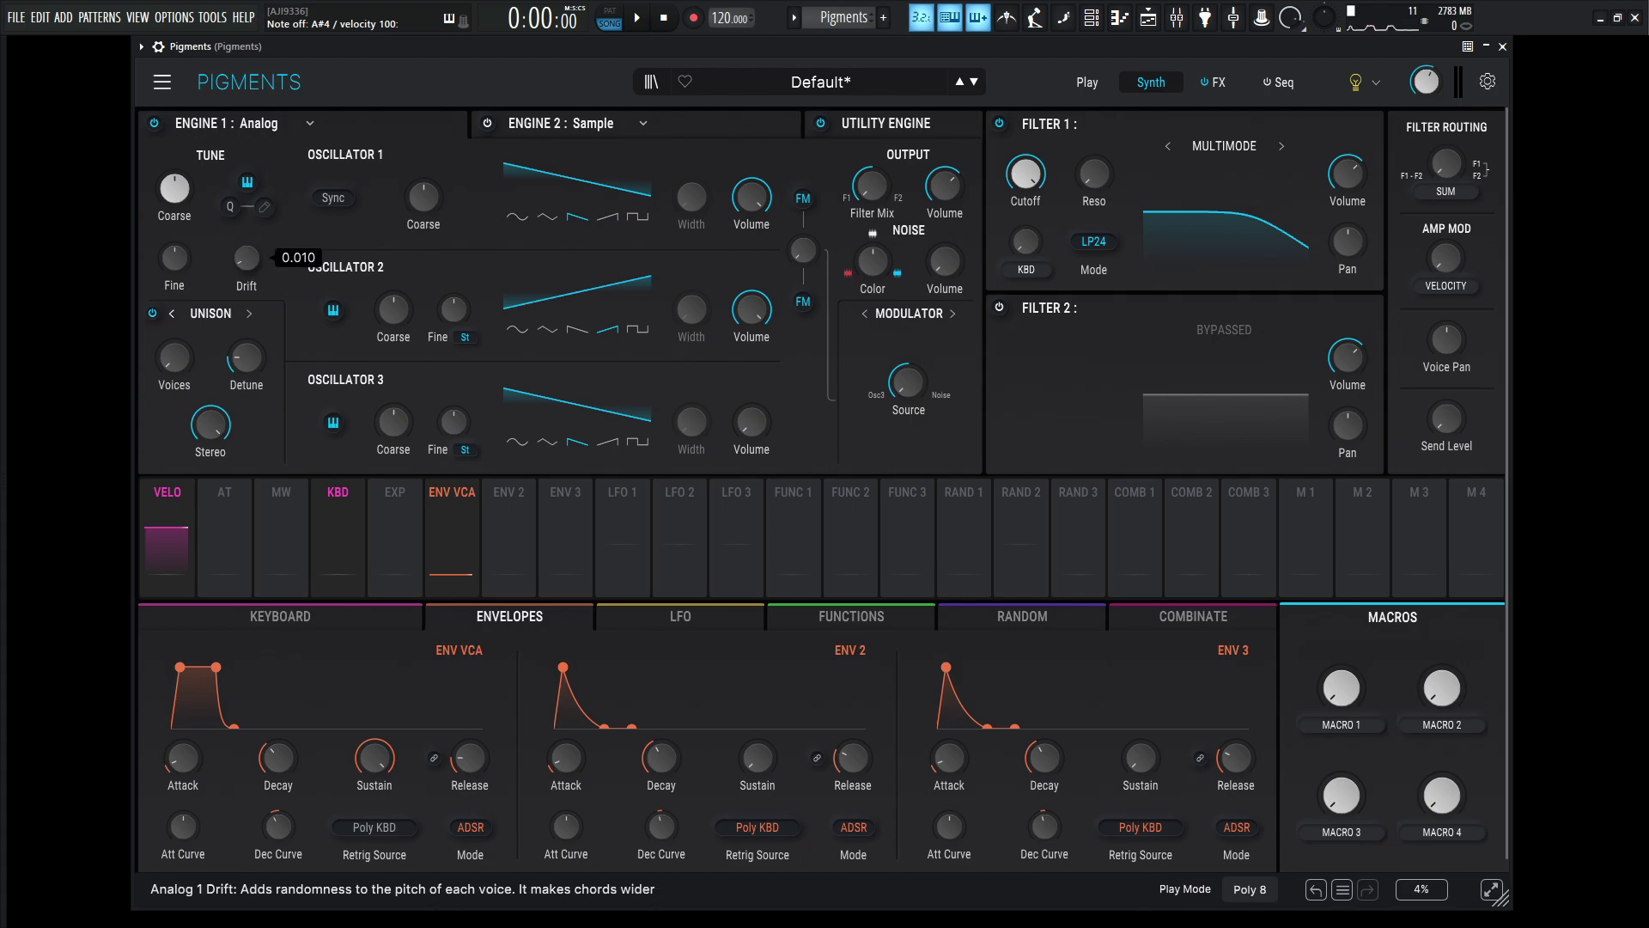
Set Engine 1's pitch drift to a small amount
{"action": "left_click_drag", "start_coordinate": [254, 261], "coordinate": [253, 261]}
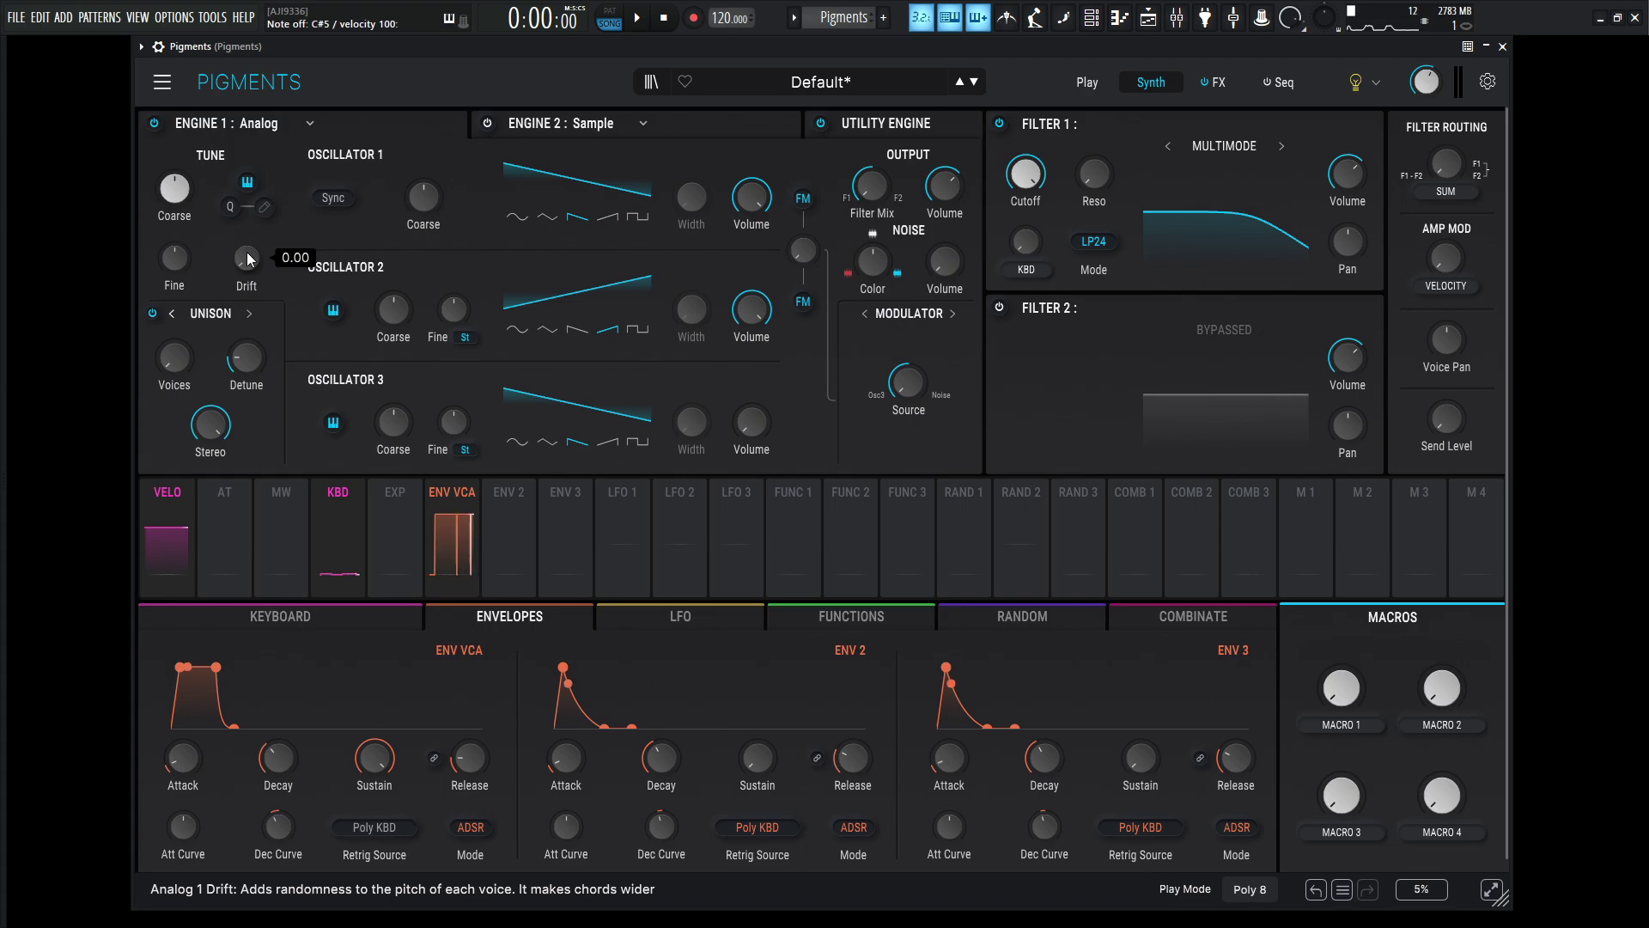
{"action": "left_click", "coordinate": [325, 620]}
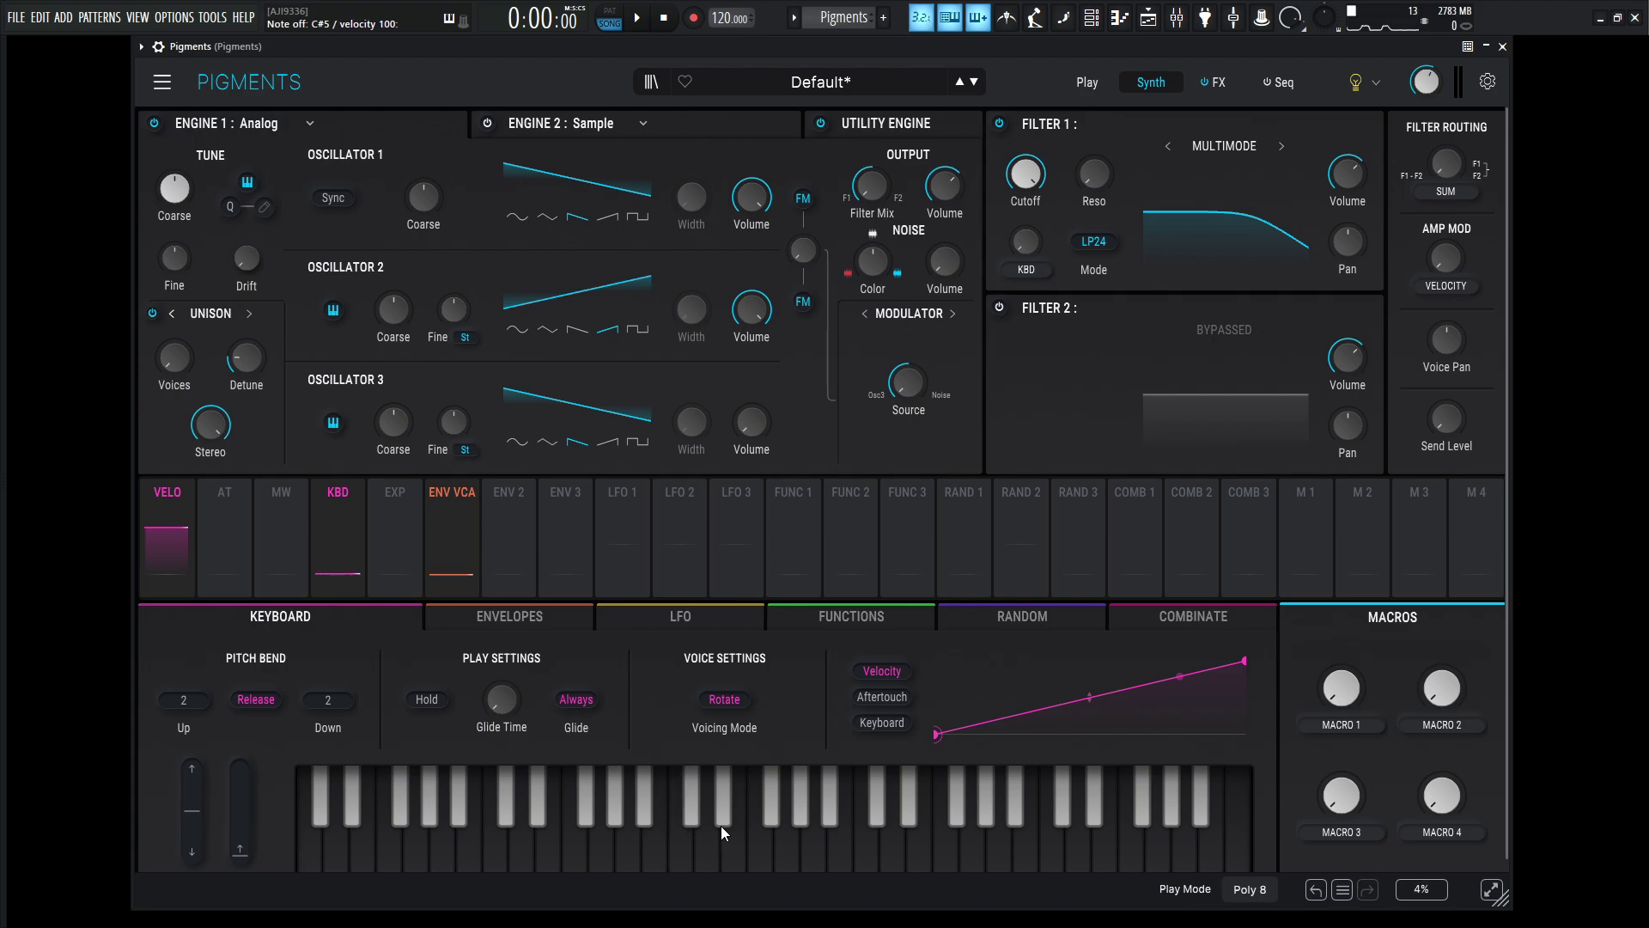
{"action": "mouse_move", "coordinate": [249, 265]}
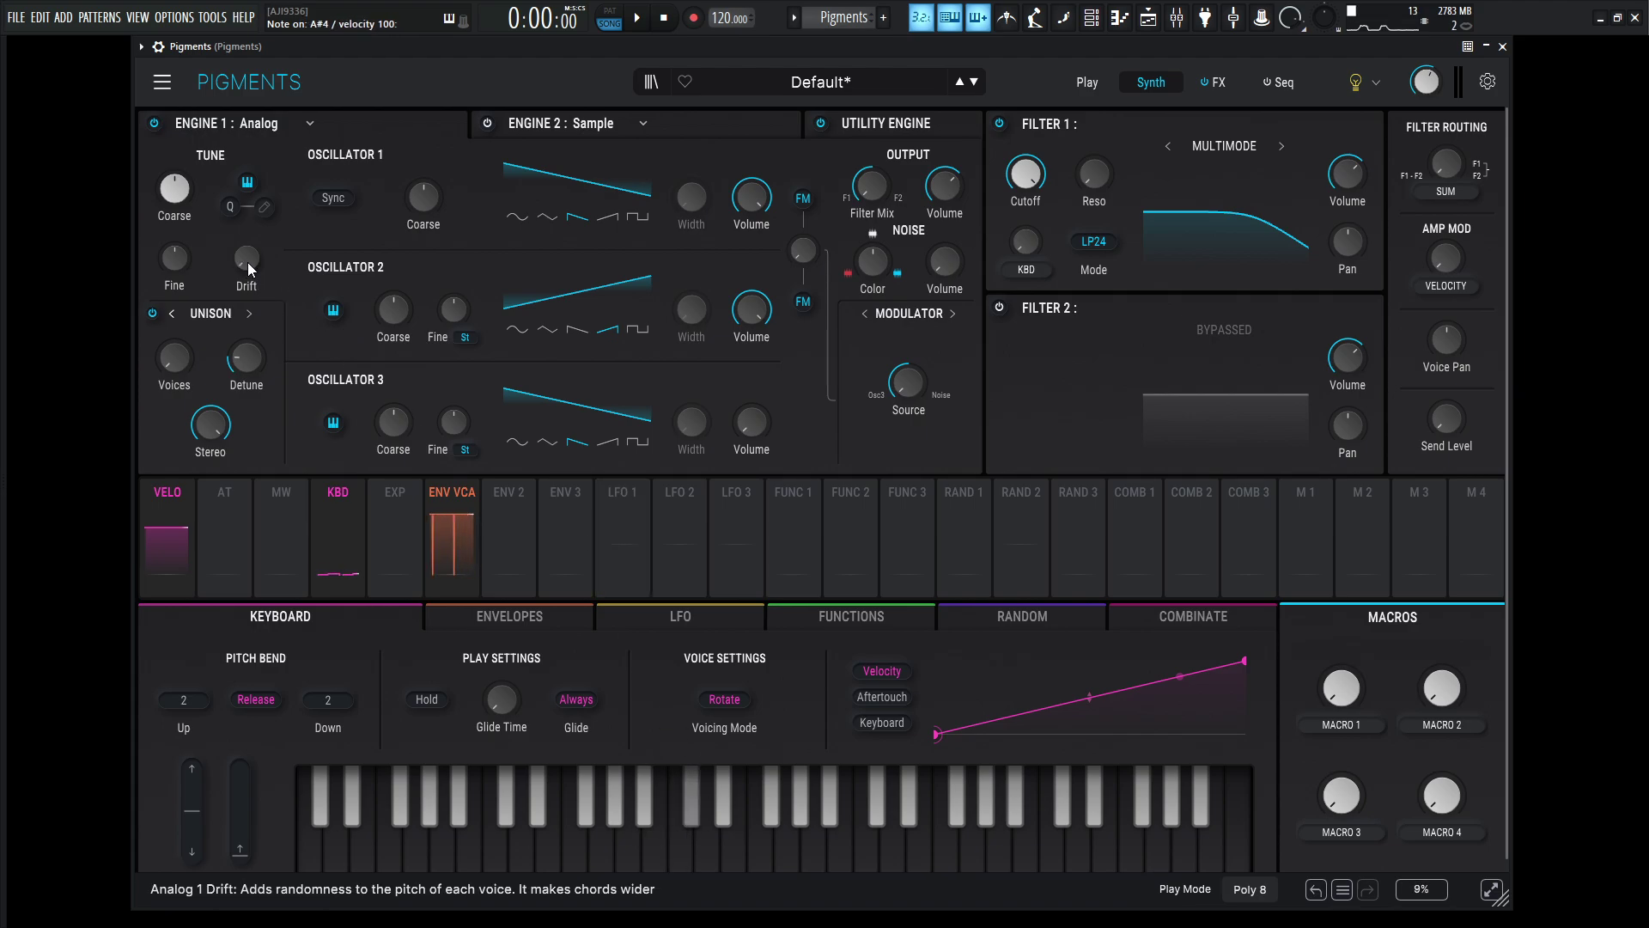
{"action": "left_click_drag", "start_coordinate": [248, 261], "coordinate": [247, 239]}
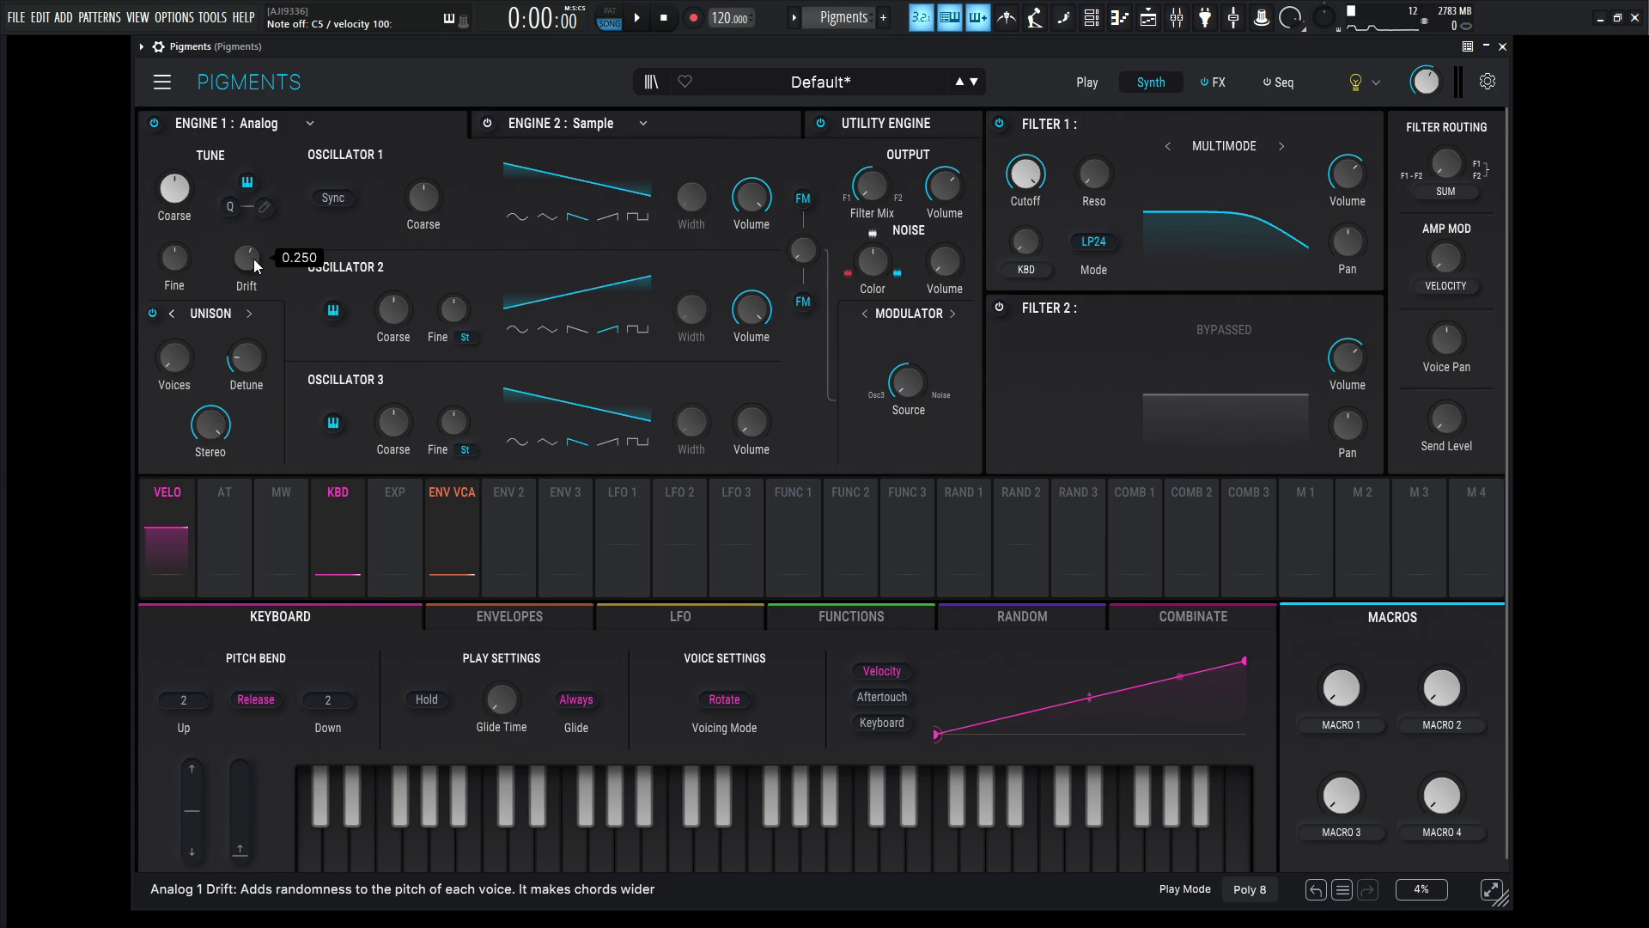
{"action": "left_click_drag", "start_coordinate": [254, 259], "coordinate": [254, 275]}
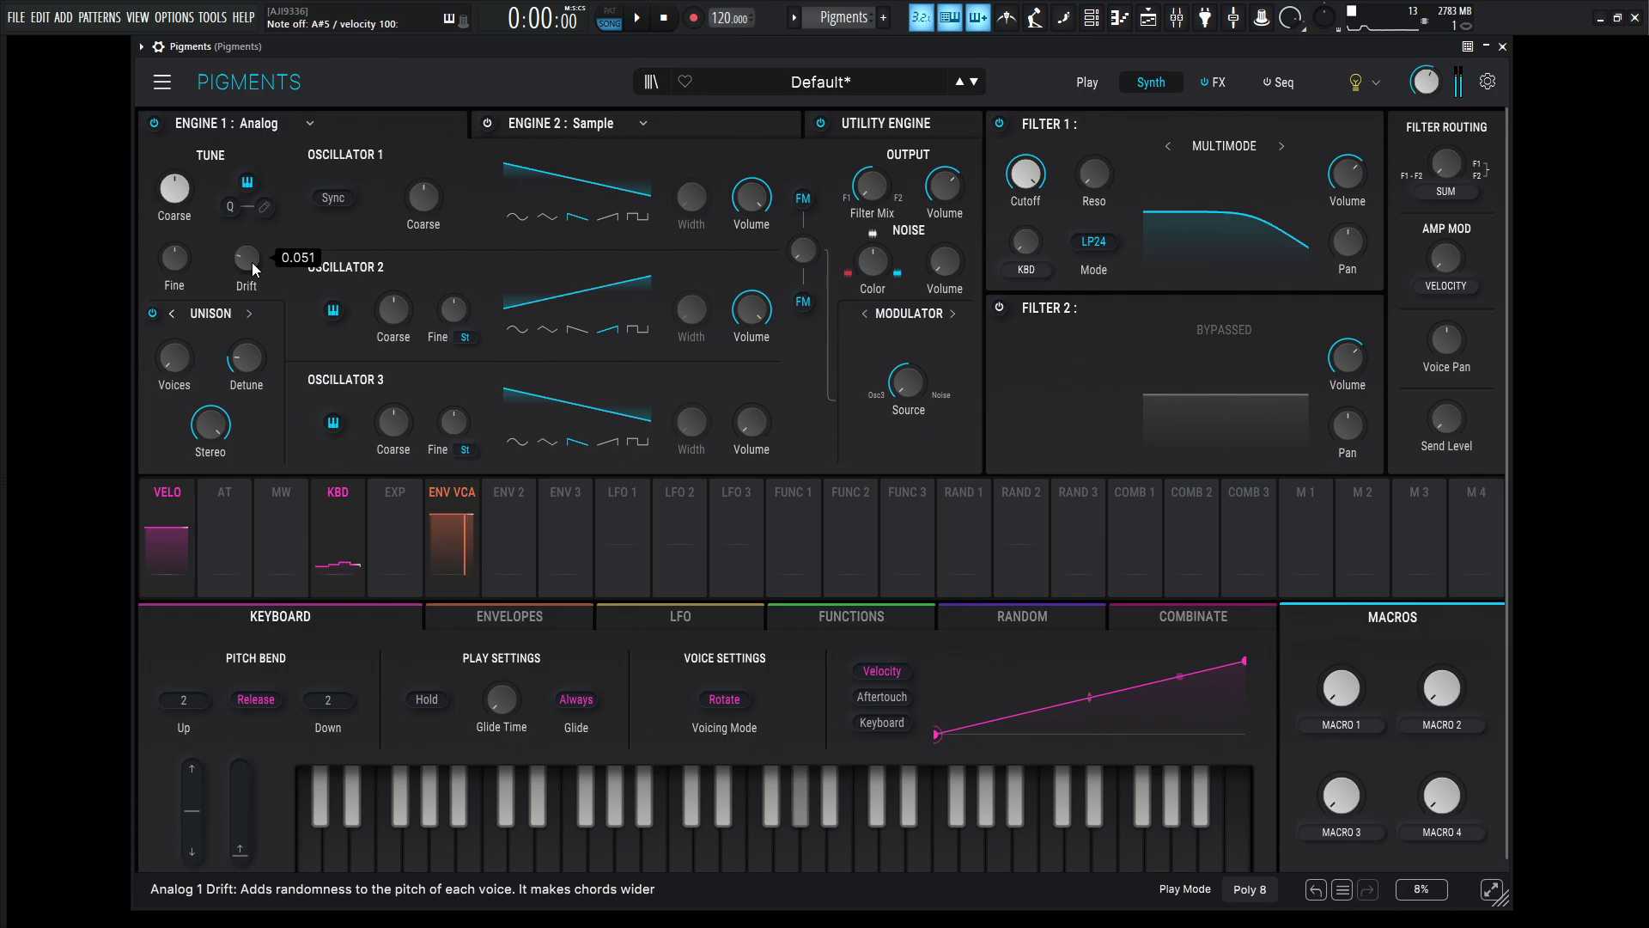
Make Oscillator 3 a square wave at about -5.55 dB, tuned down 7 semitones
{"action": "left_click", "coordinate": [637, 442]}
{"action": "left_click_drag", "start_coordinate": [751, 425], "coordinate": [752, 403]}
{"action": "left_click_drag", "start_coordinate": [393, 421], "coordinate": [394, 438]}
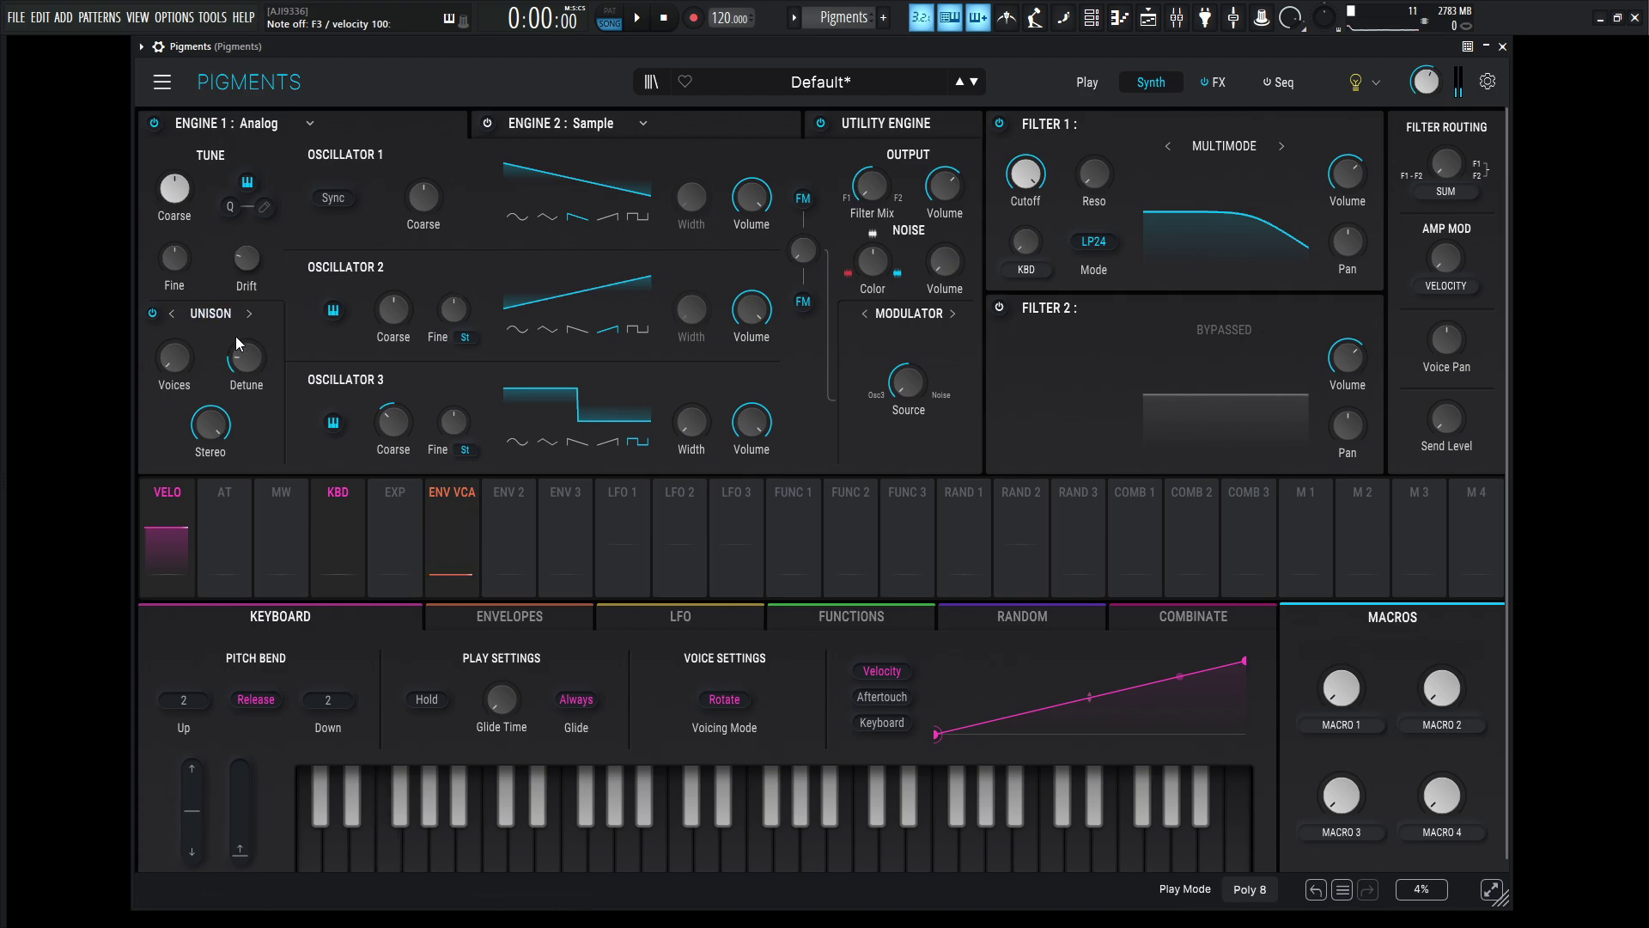
Set unison to 8 voices, lengthen the VCA envelope release, and widen detune to about 11%
{"action": "scroll", "coordinate": [176, 358], "scroll_direction": "up", "scroll_amount": 5}
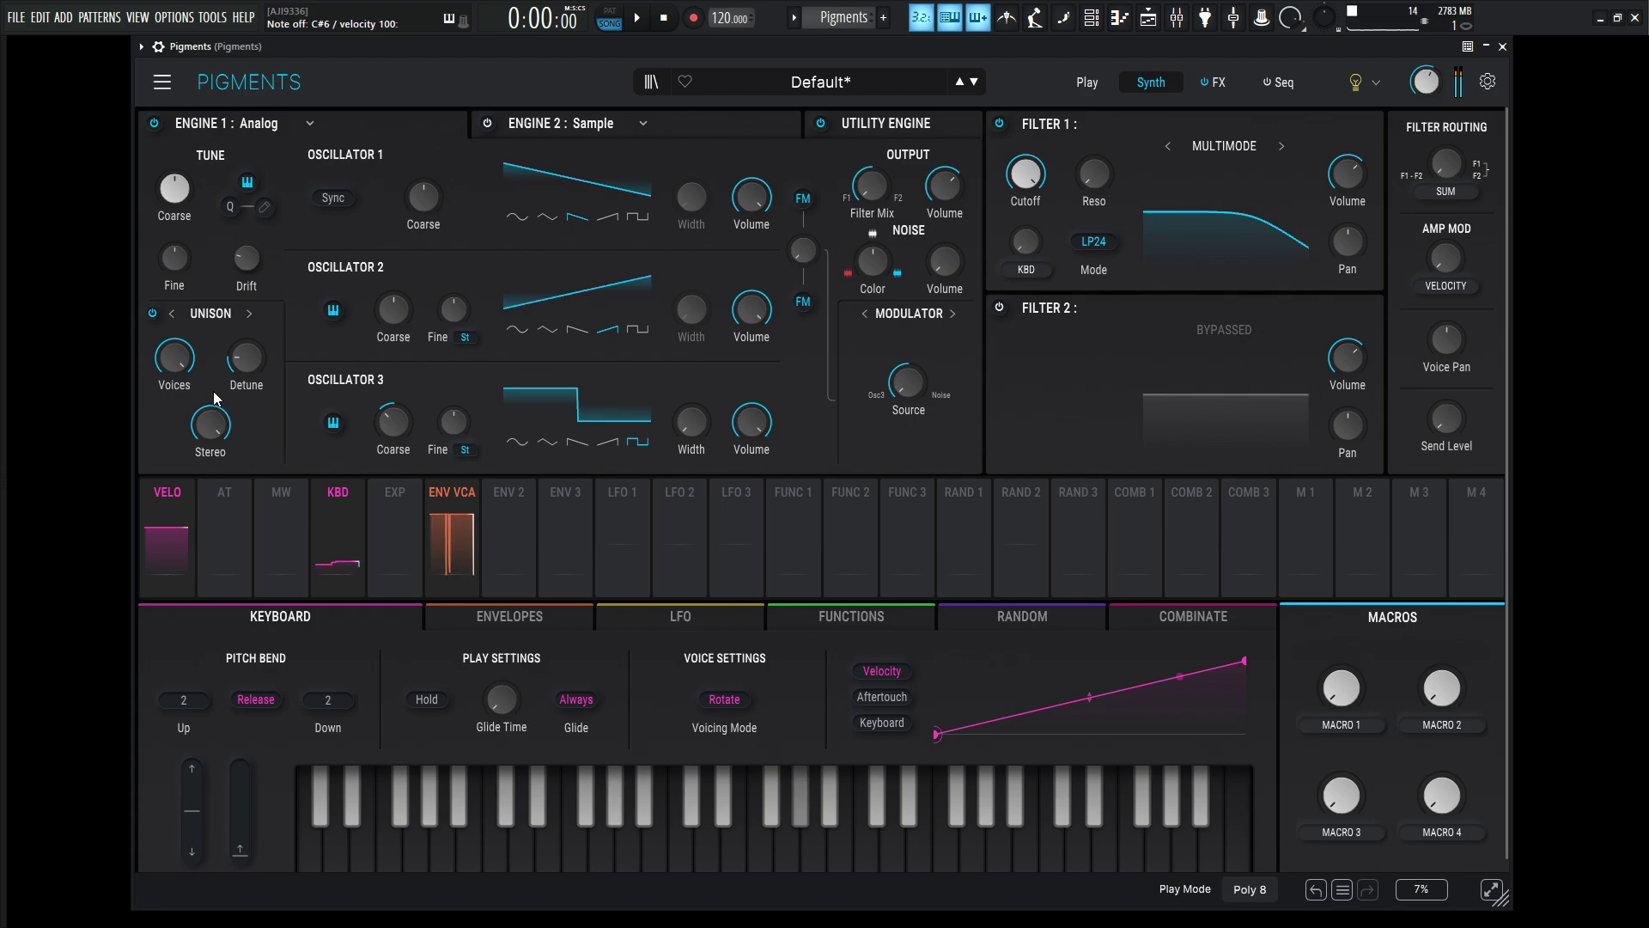
{"action": "scroll", "coordinate": [251, 362], "scroll_direction": "up", "scroll_amount": 2}
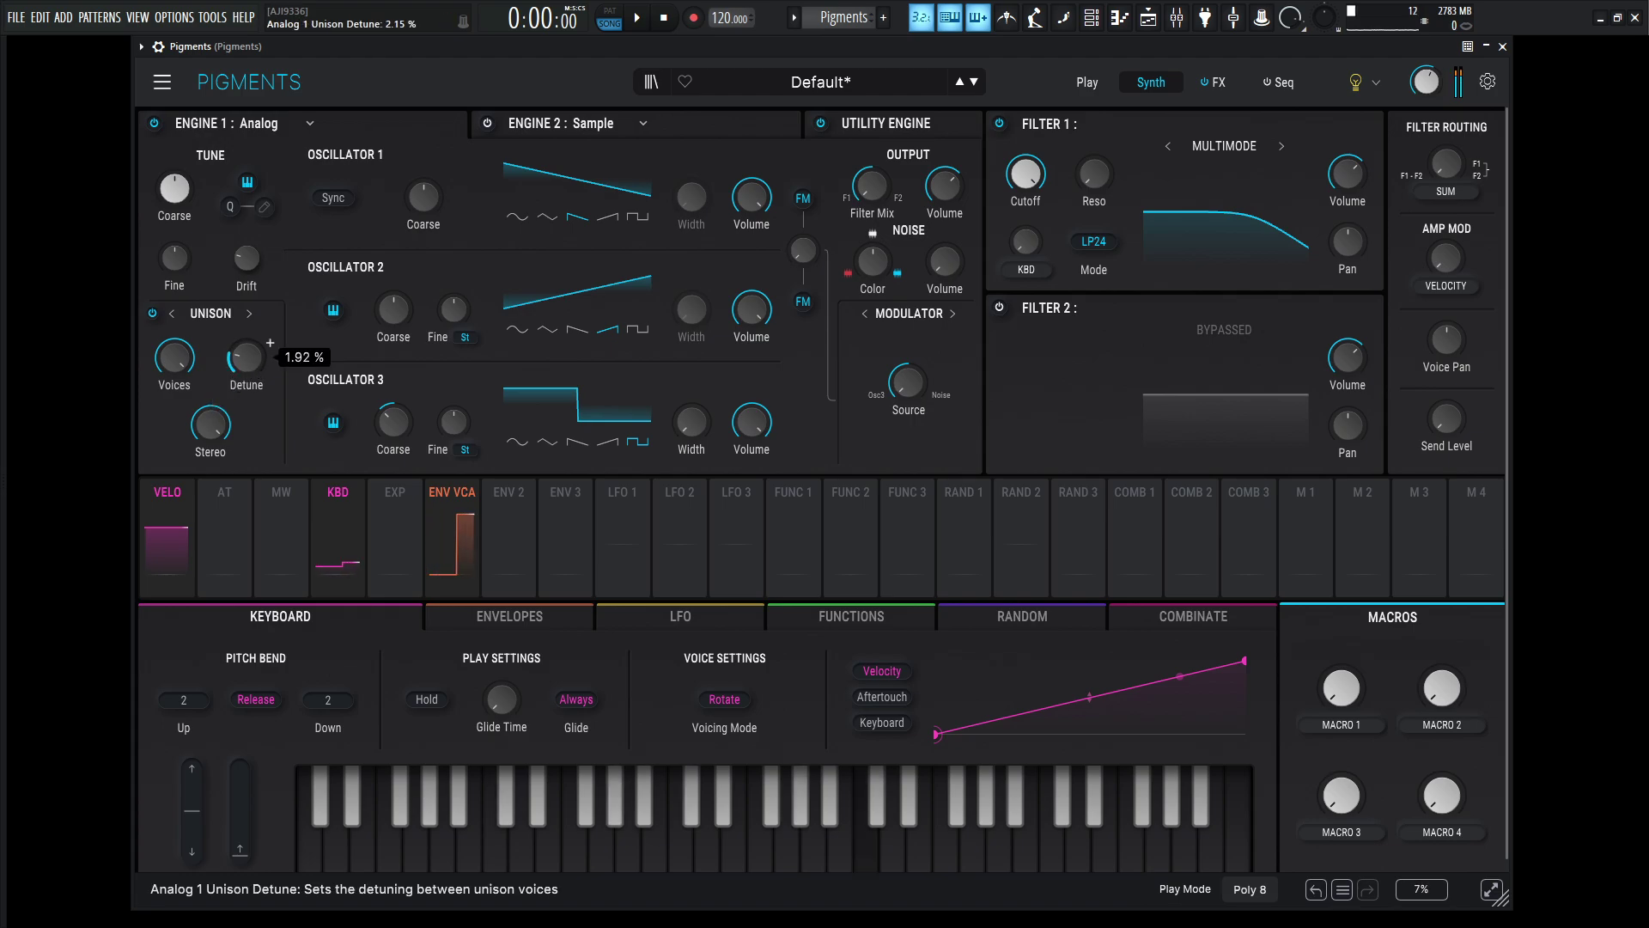
{"action": "scroll", "coordinate": [253, 364], "scroll_direction": "up", "scroll_amount": 3}
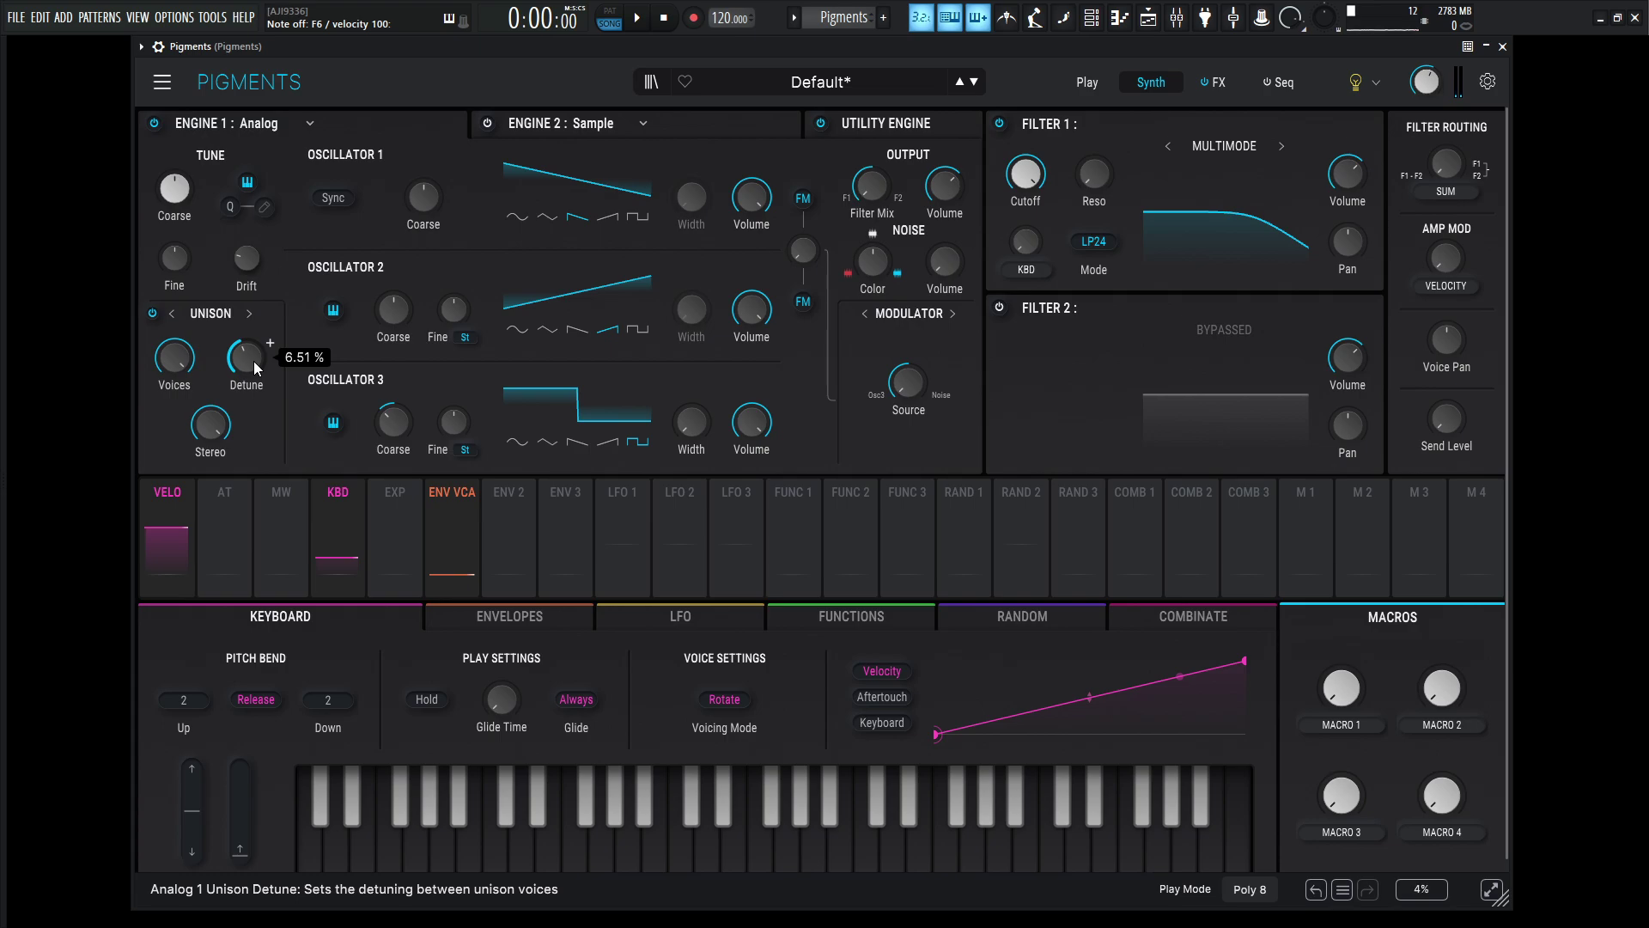
{"action": "left_click", "coordinate": [514, 613]}
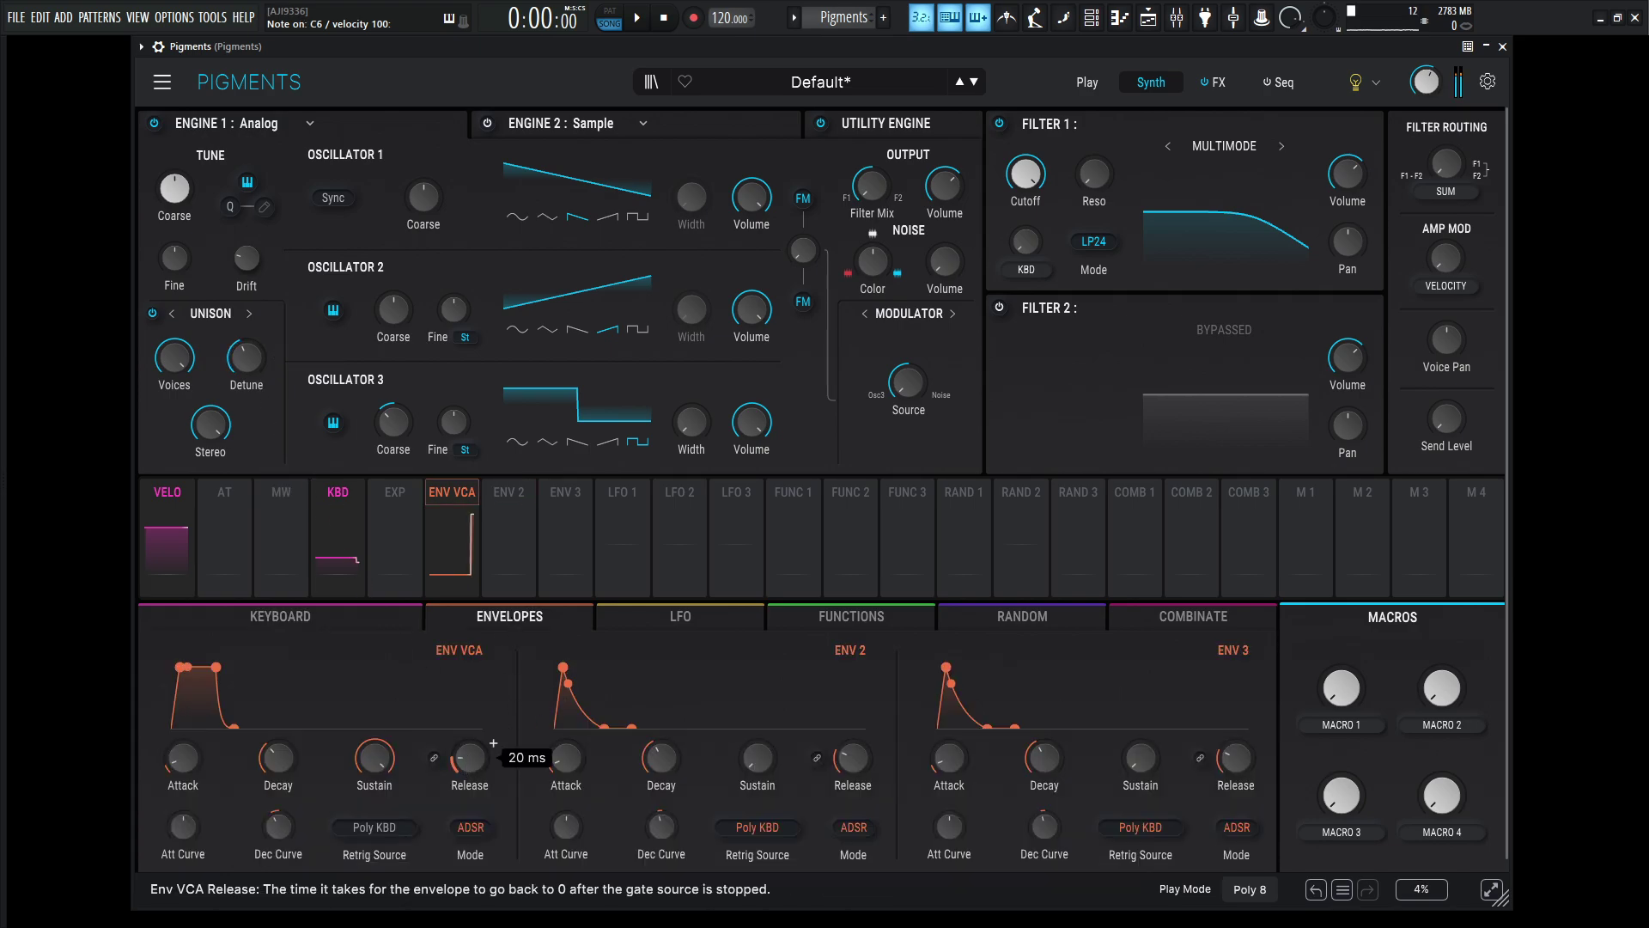
{"action": "scroll", "coordinate": [465, 761], "scroll_direction": "up", "scroll_amount": 5}
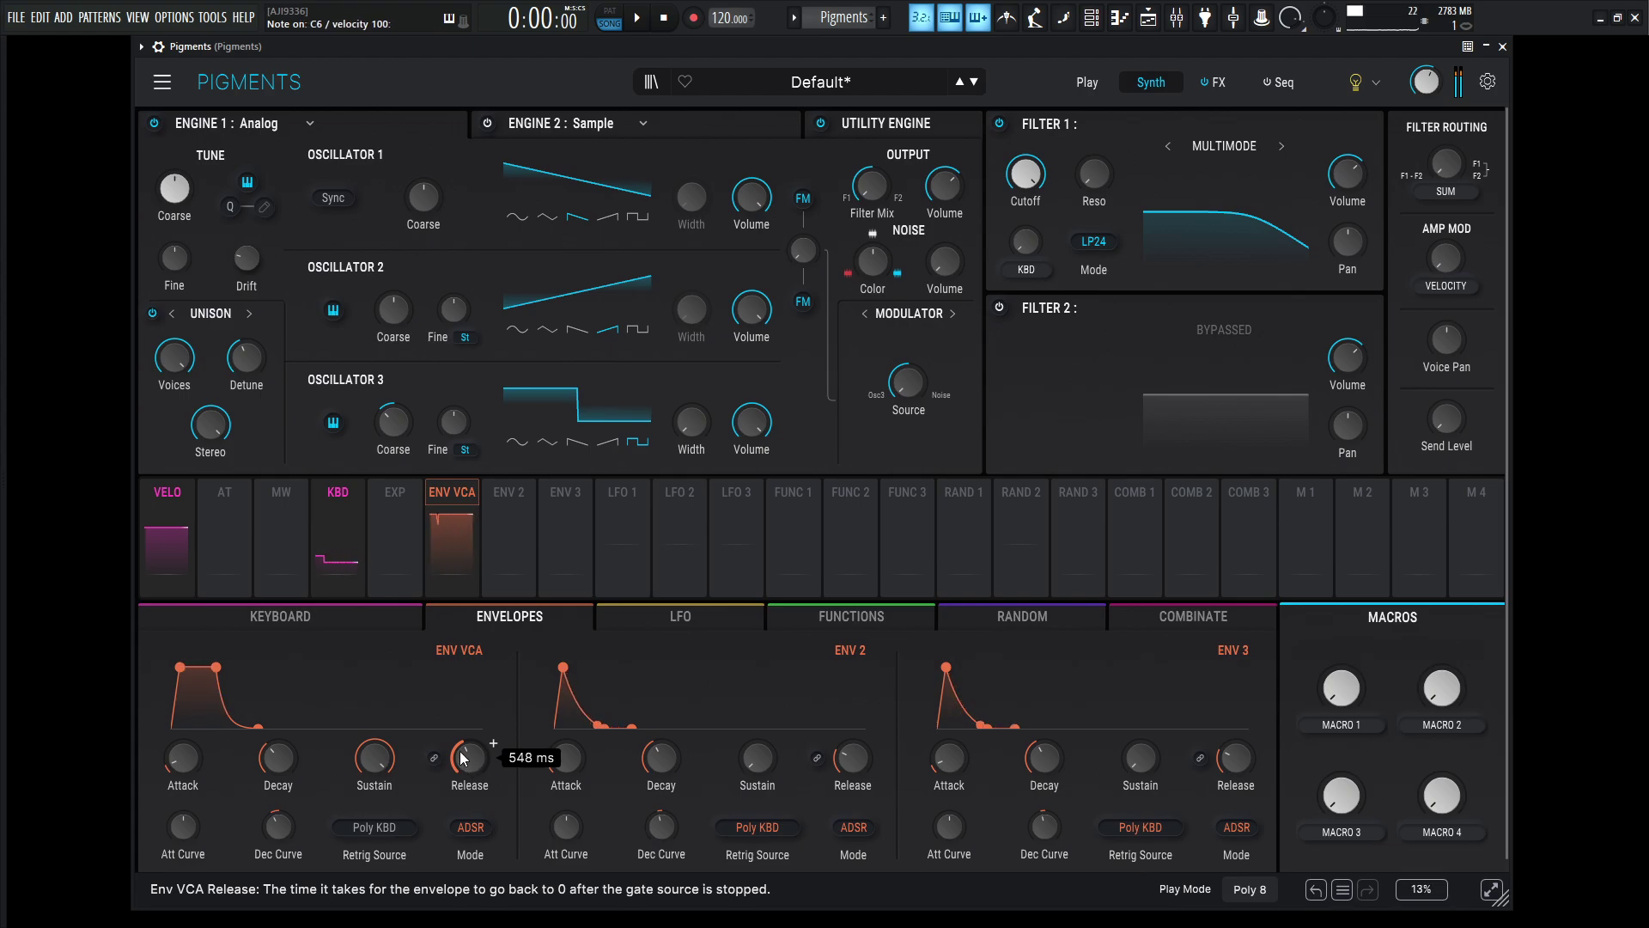
{"action": "left_click", "coordinate": [337, 491]}
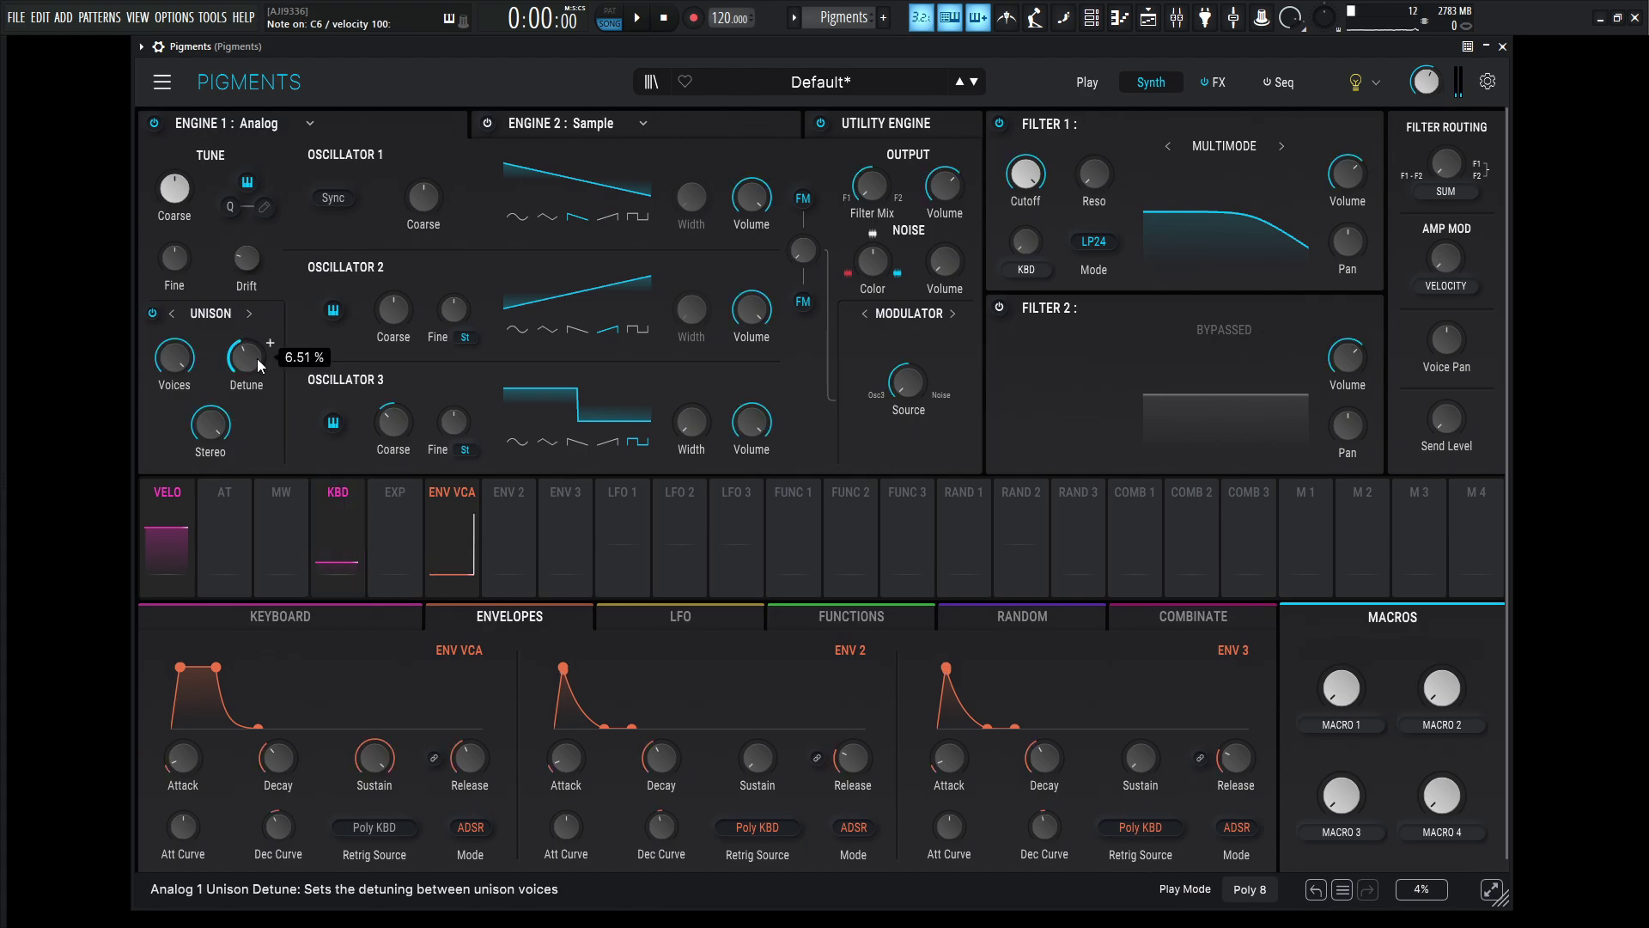
{"action": "left_click_drag", "start_coordinate": [256, 358], "coordinate": [256, 345]}
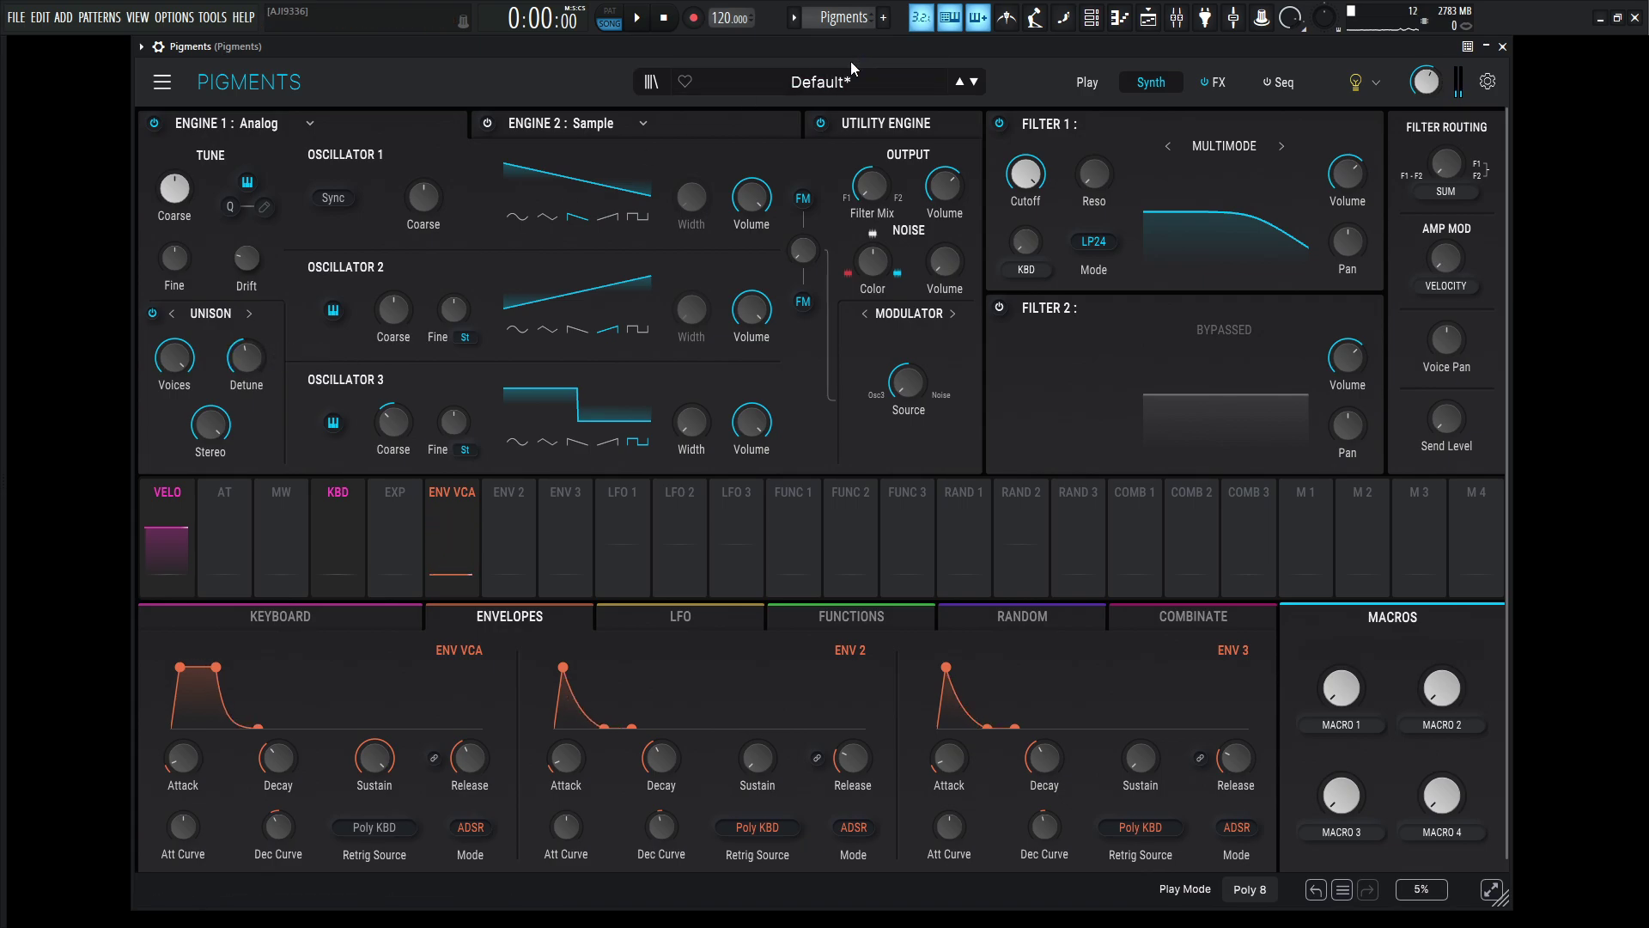
Switch Filter 1 to MS-20, lower its cutoff, and modulate it with Envelope 2
{"action": "left_click", "coordinate": [1282, 146]}
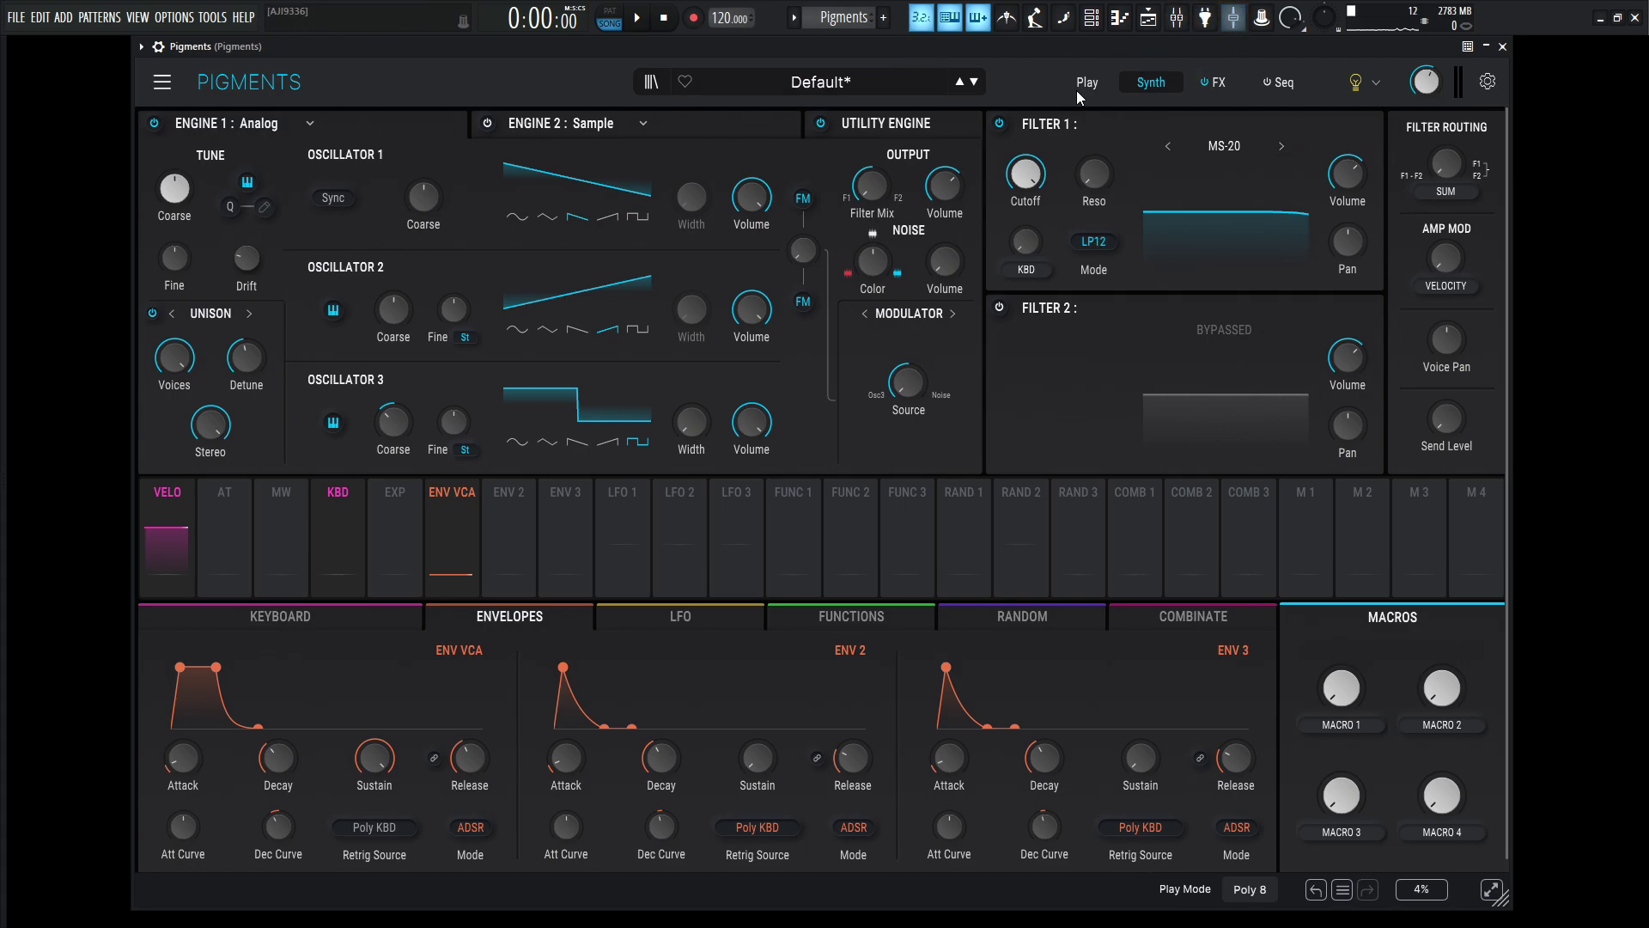
{"action": "left_click_drag", "start_coordinate": [1022, 177], "coordinate": [1030, 203]}
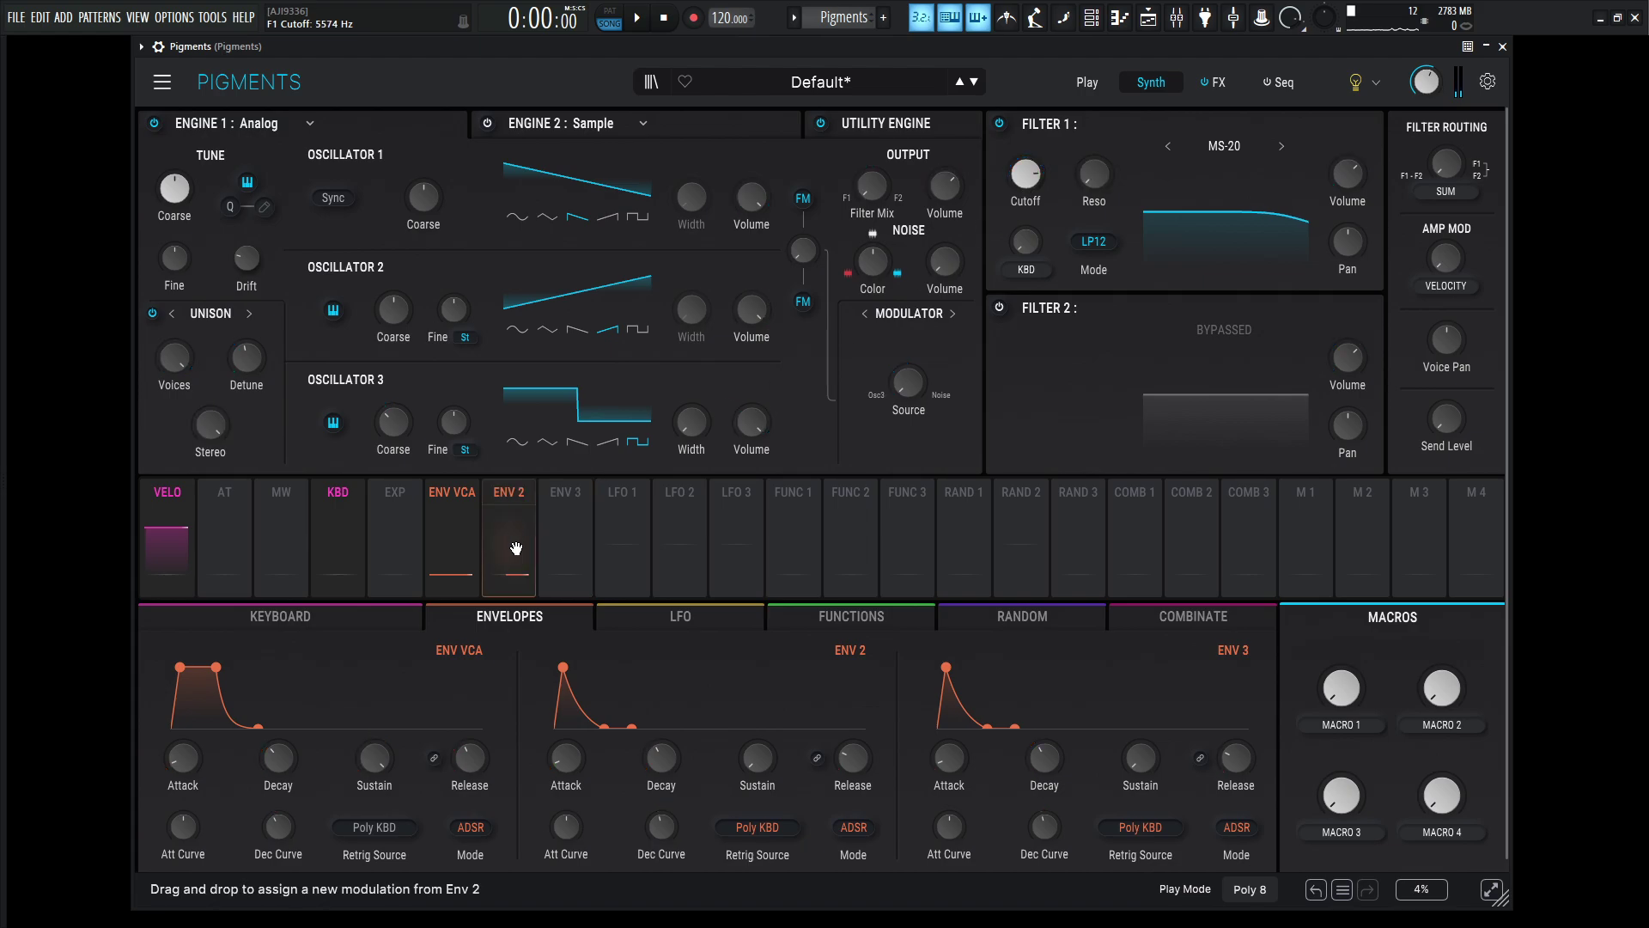
{"action": "left_click_drag", "start_coordinate": [509, 529], "coordinate": [1052, 177]}
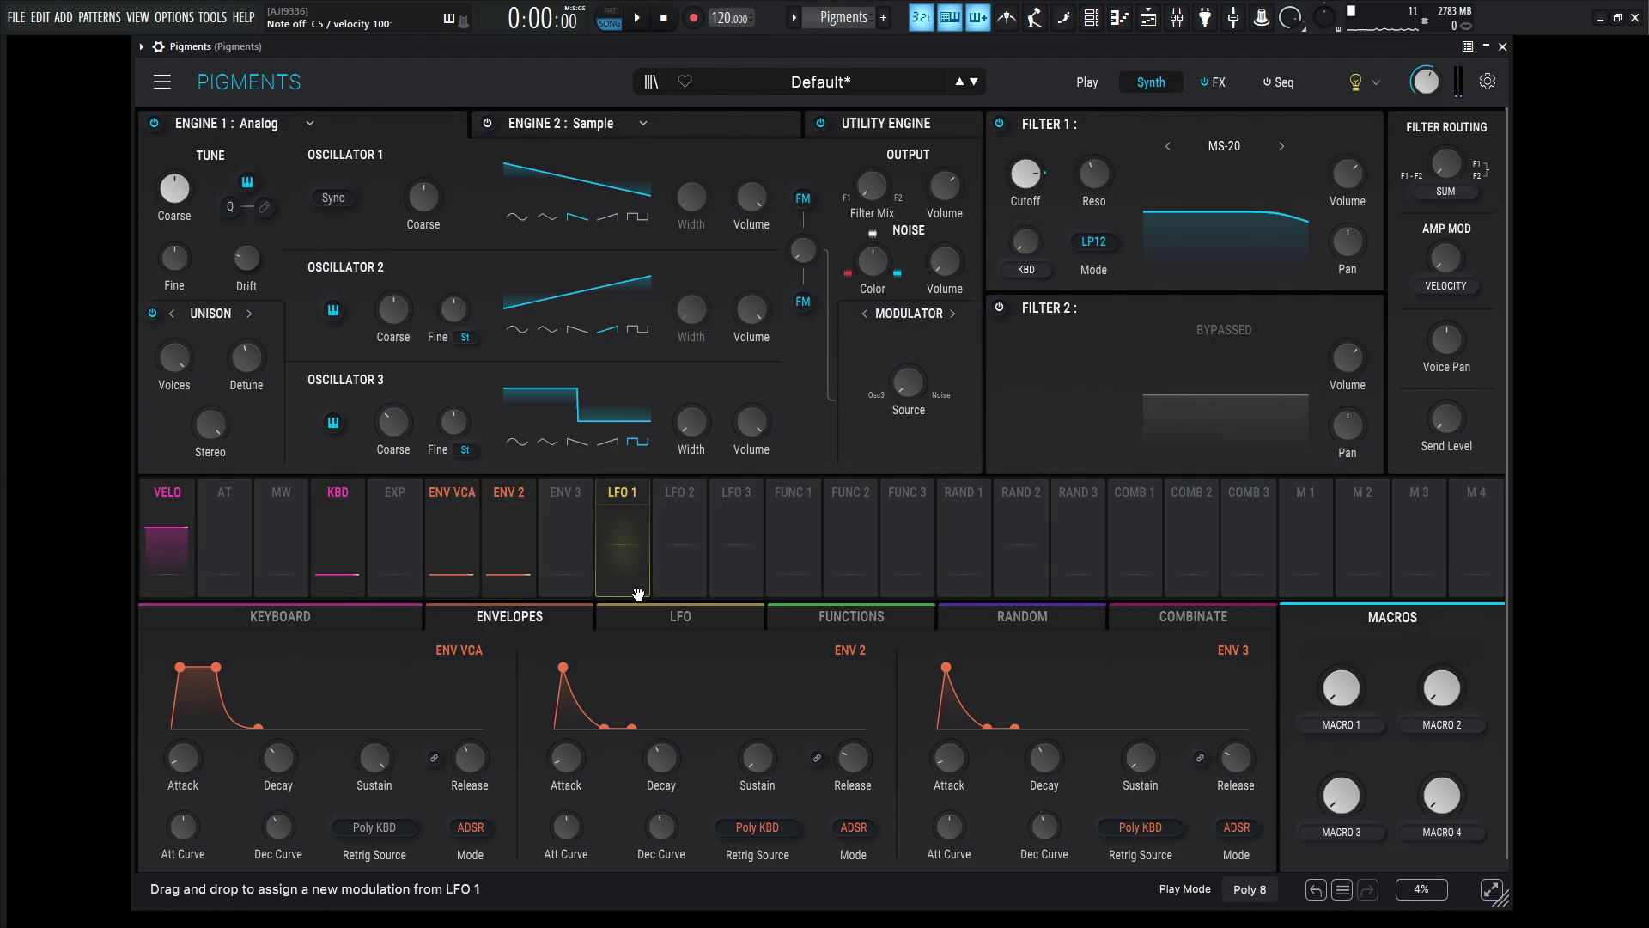
Shape Envelope 2 with longer decay and release and a short attack of about 10.7 ms
{"action": "left_click_drag", "start_coordinate": [566, 757], "coordinate": [565, 740]}
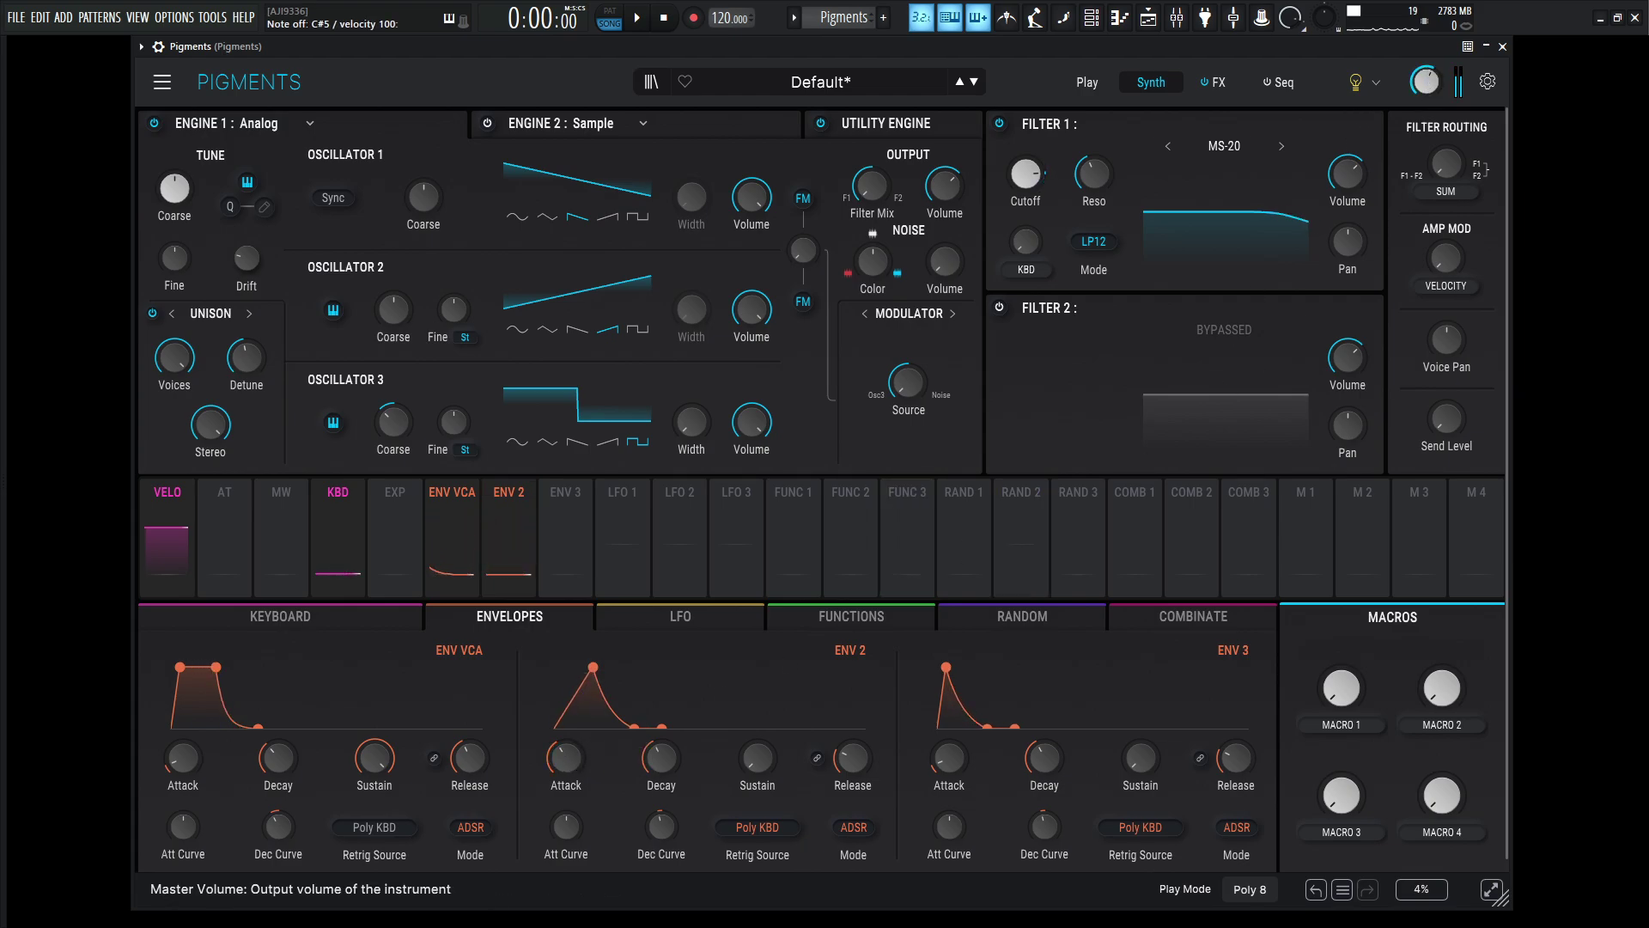
{"action": "mouse_move", "coordinate": [1425, 82]}
{"action": "scroll", "coordinate": [1427, 77], "scroll_direction": "up", "scroll_amount": 4}
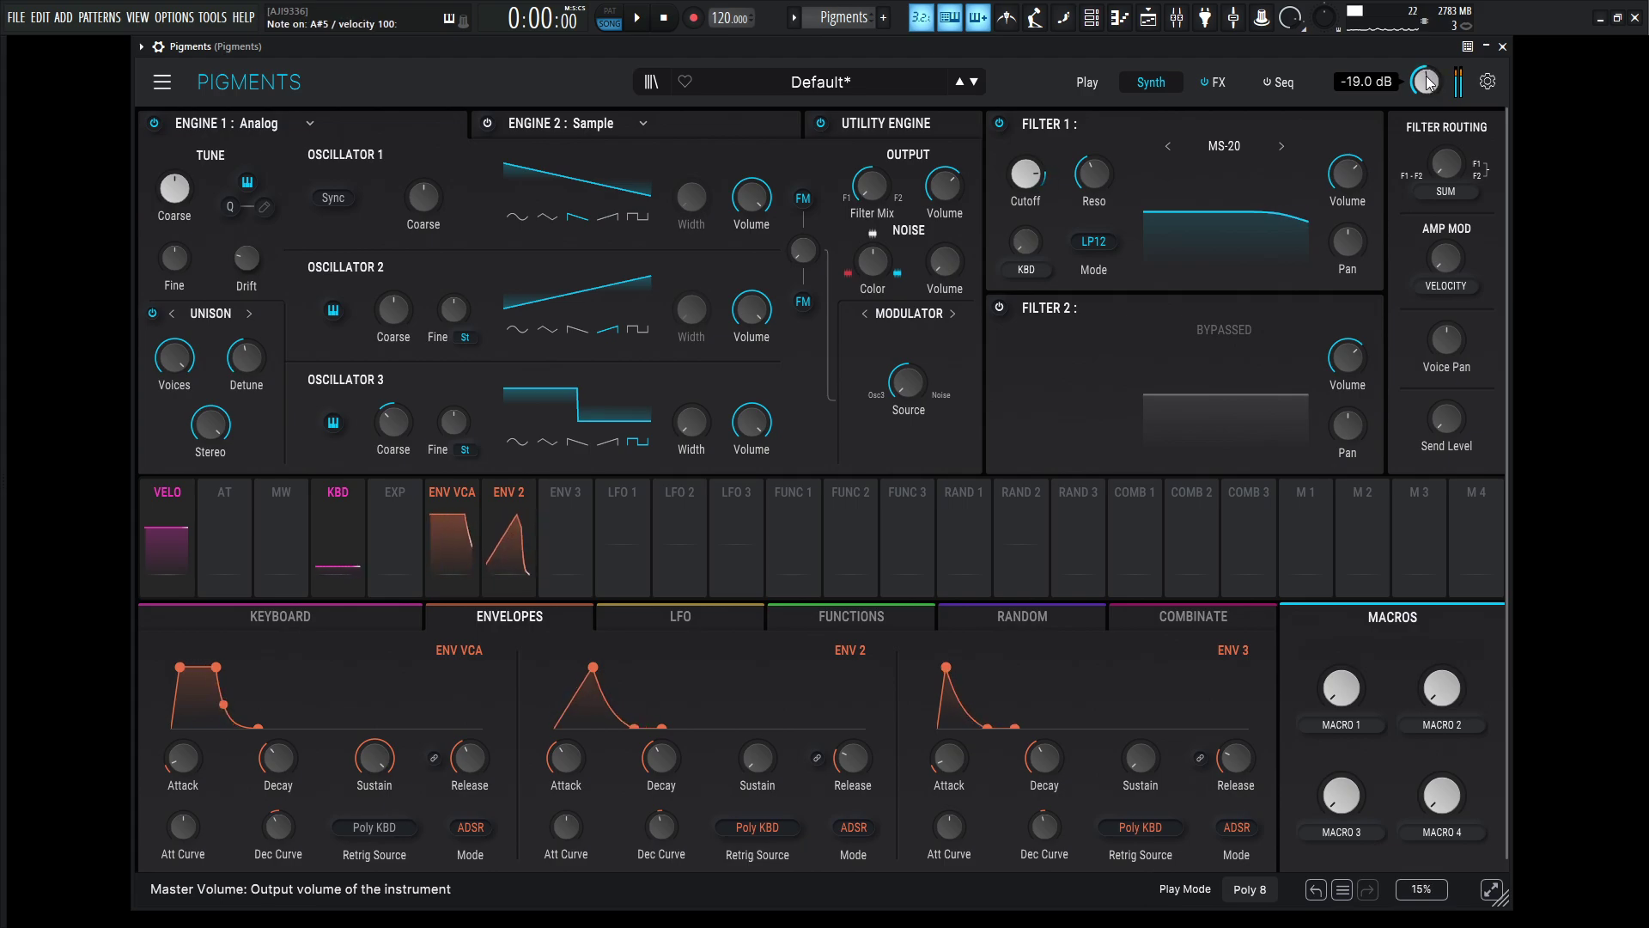
{"action": "scroll", "coordinate": [1099, 173], "scroll_direction": "down", "scroll_amount": 4}
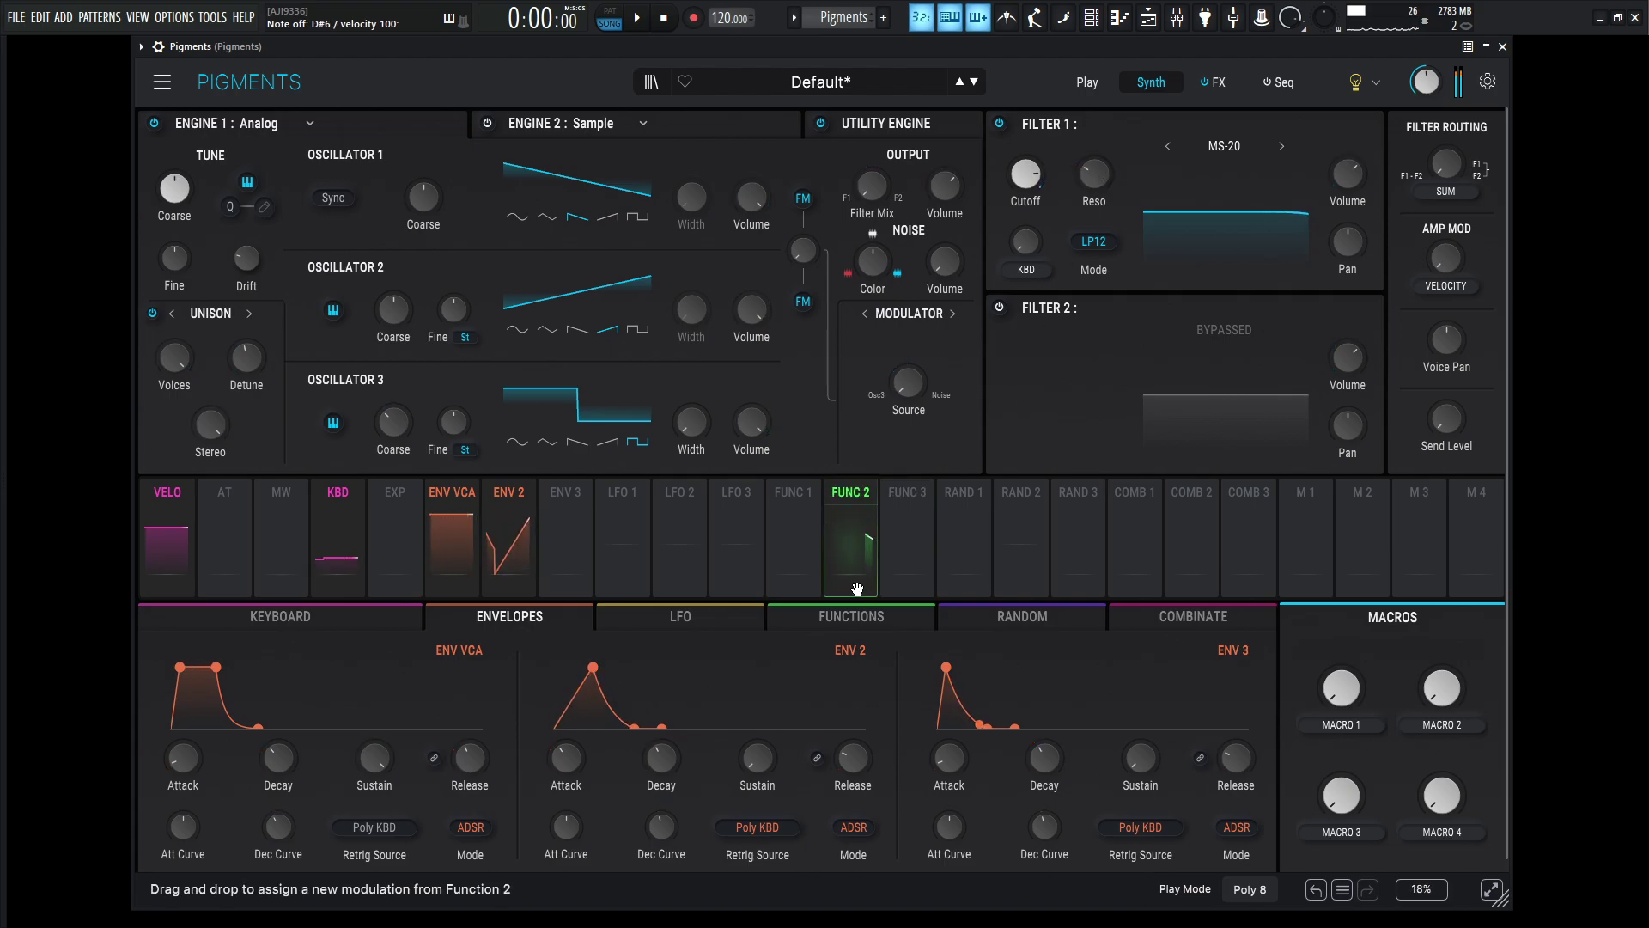
{"action": "left_click_drag", "start_coordinate": [675, 755], "coordinate": [685, 743]}
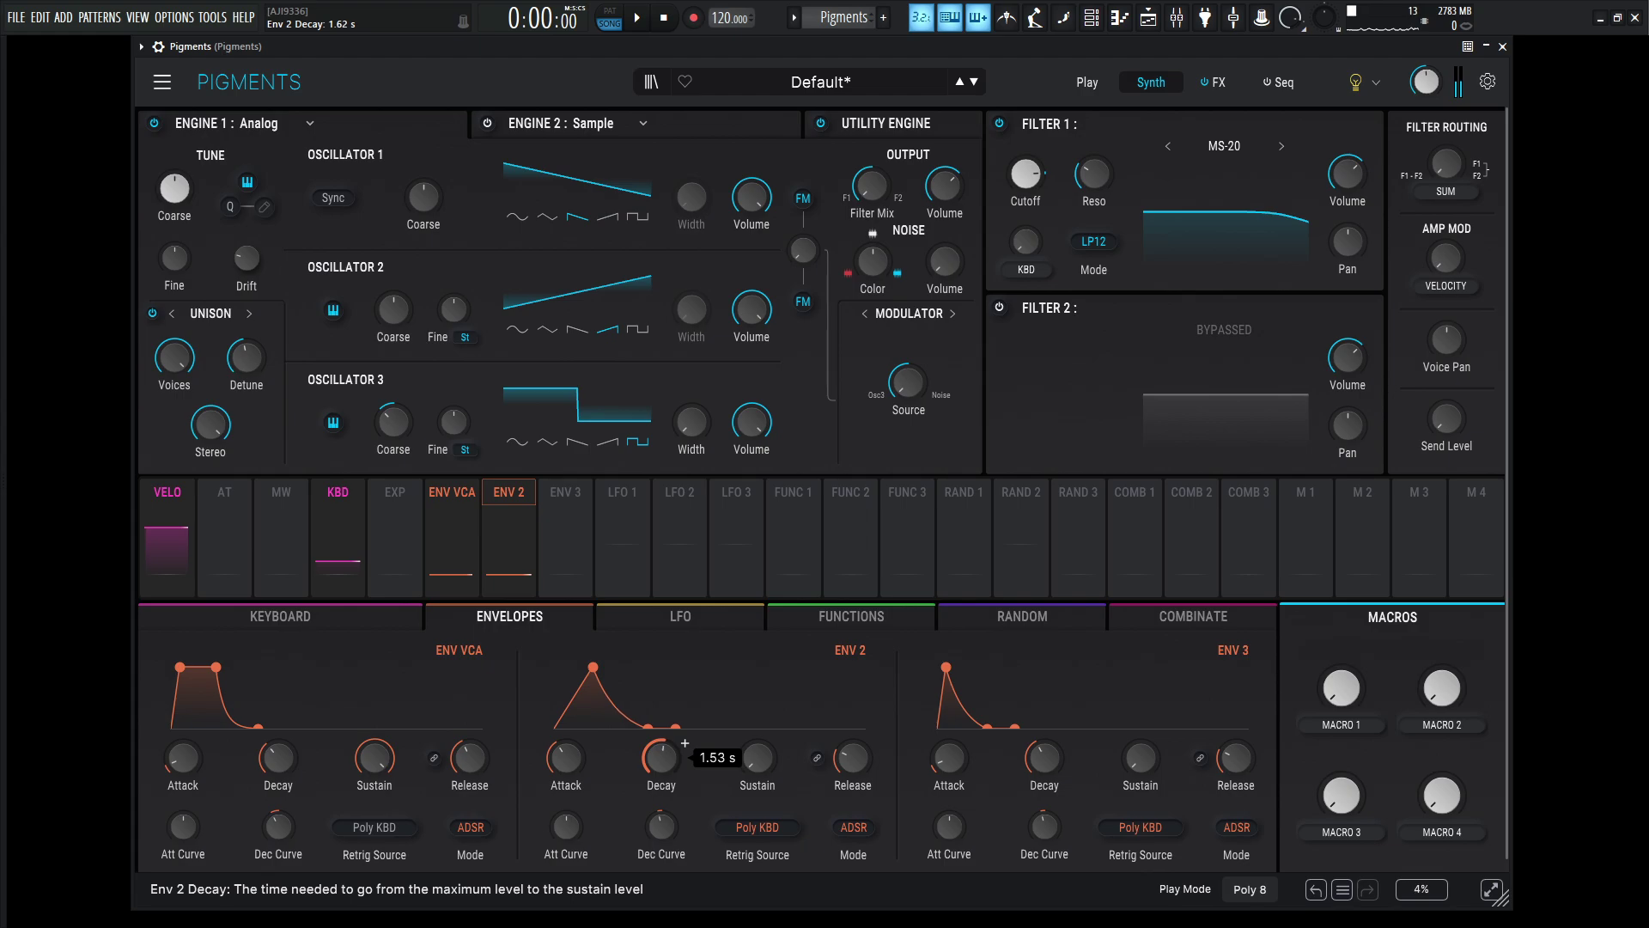
{"action": "left_click_drag", "start_coordinate": [853, 756], "coordinate": [876, 743]}
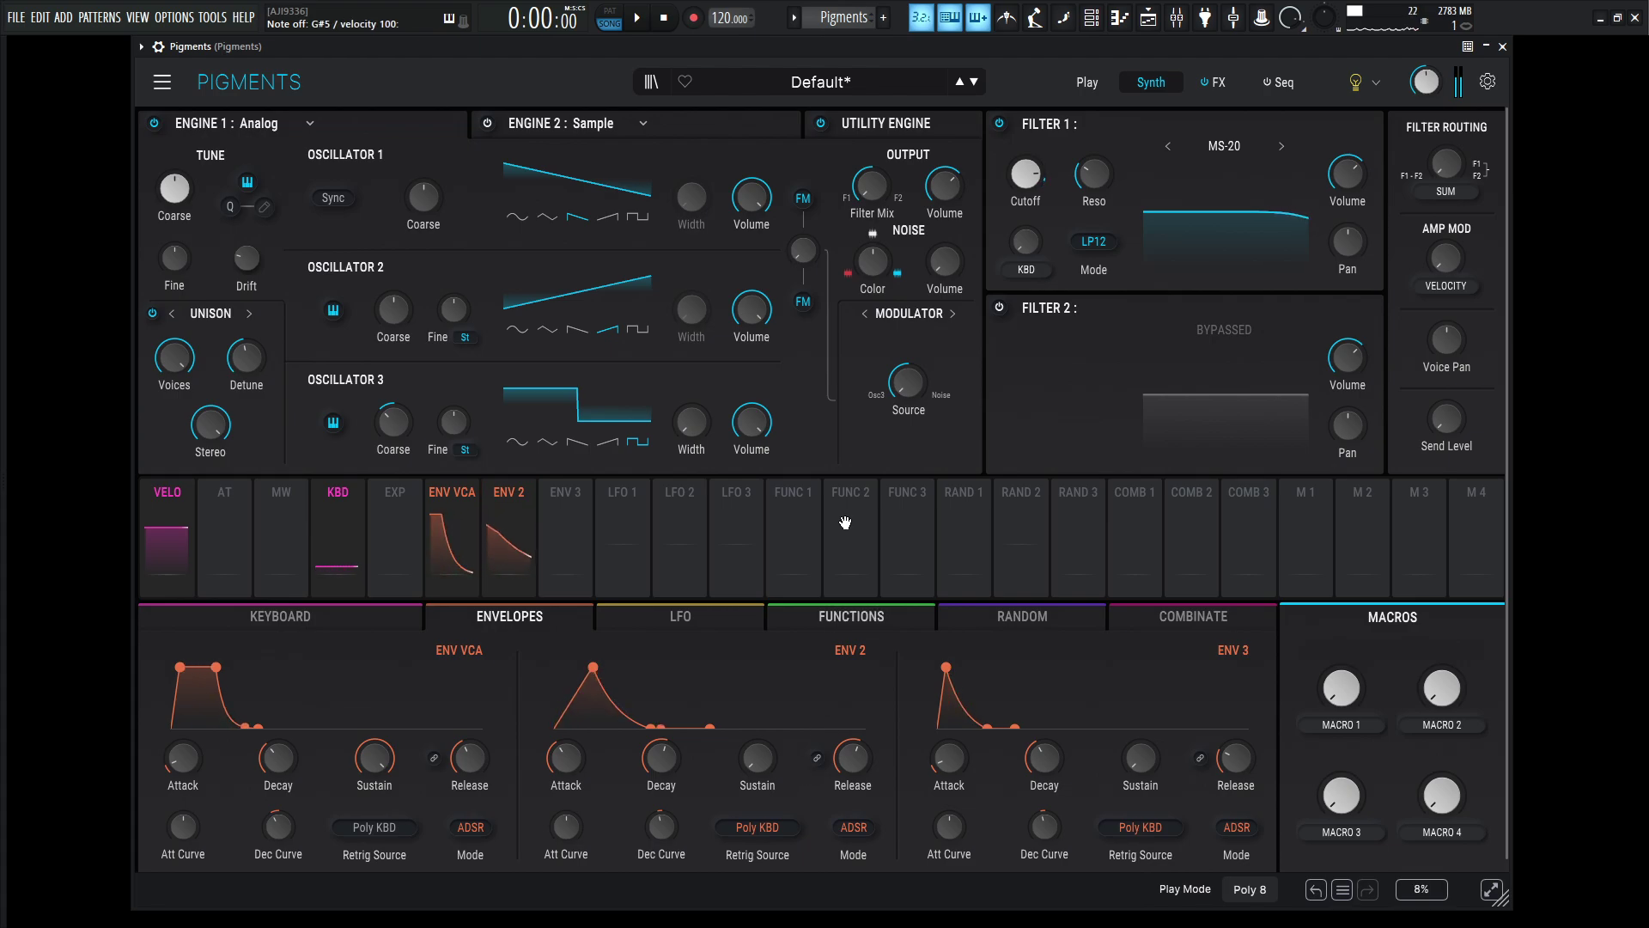
{"action": "left_click", "coordinate": [508, 515]}
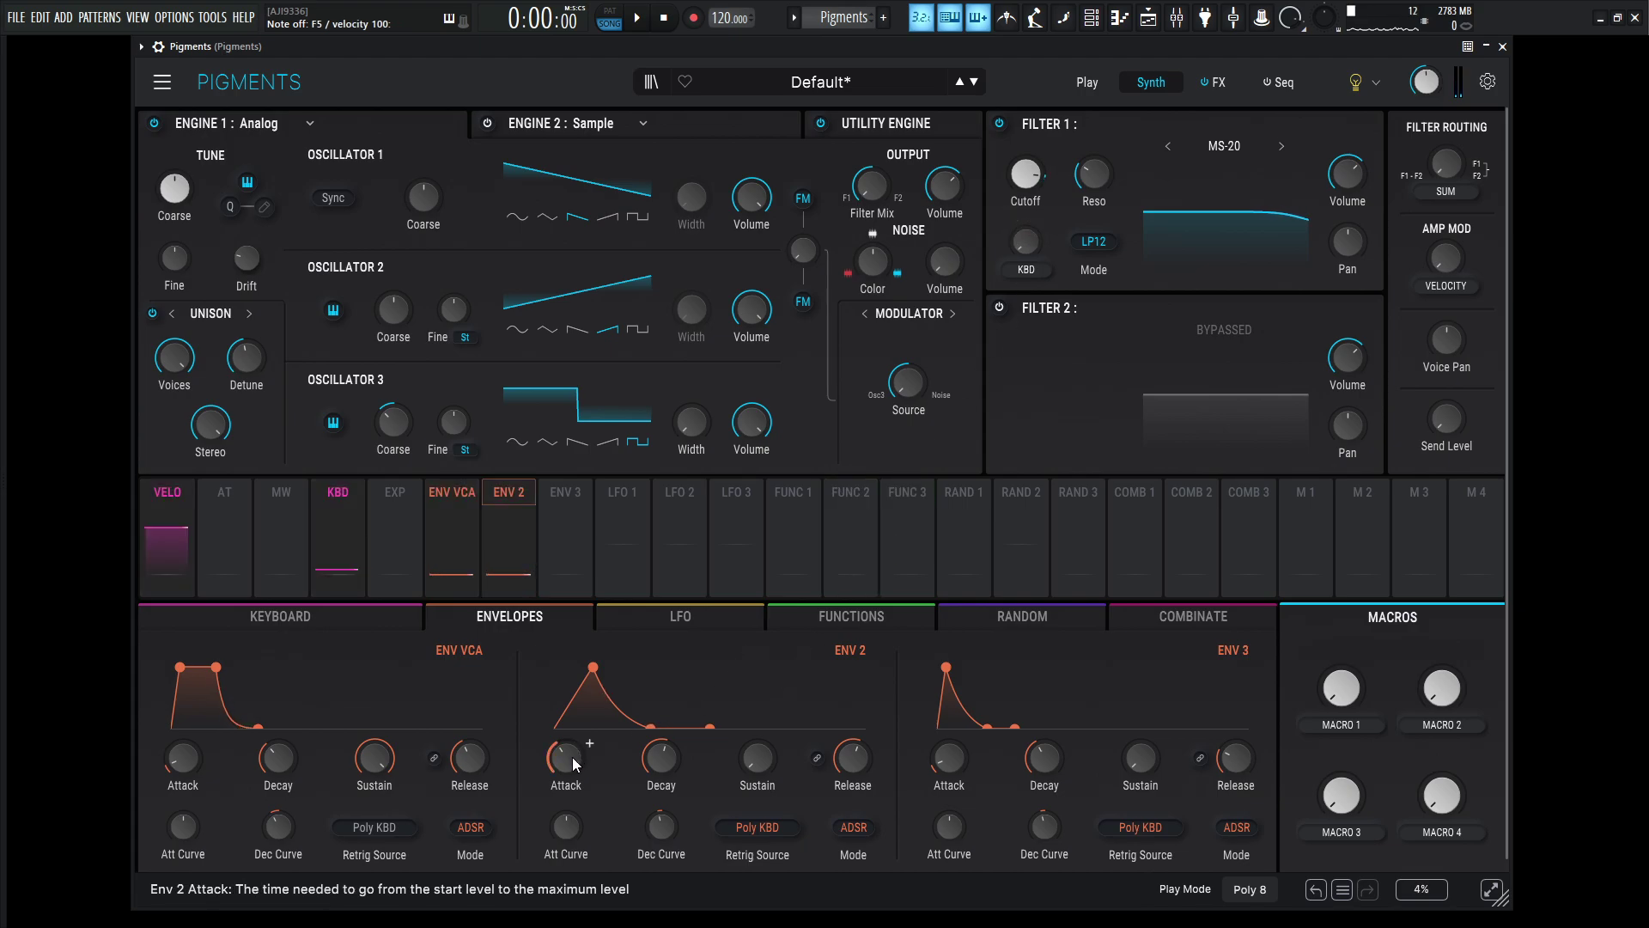
{"action": "left_click_drag", "start_coordinate": [589, 743], "coordinate": [589, 744]}
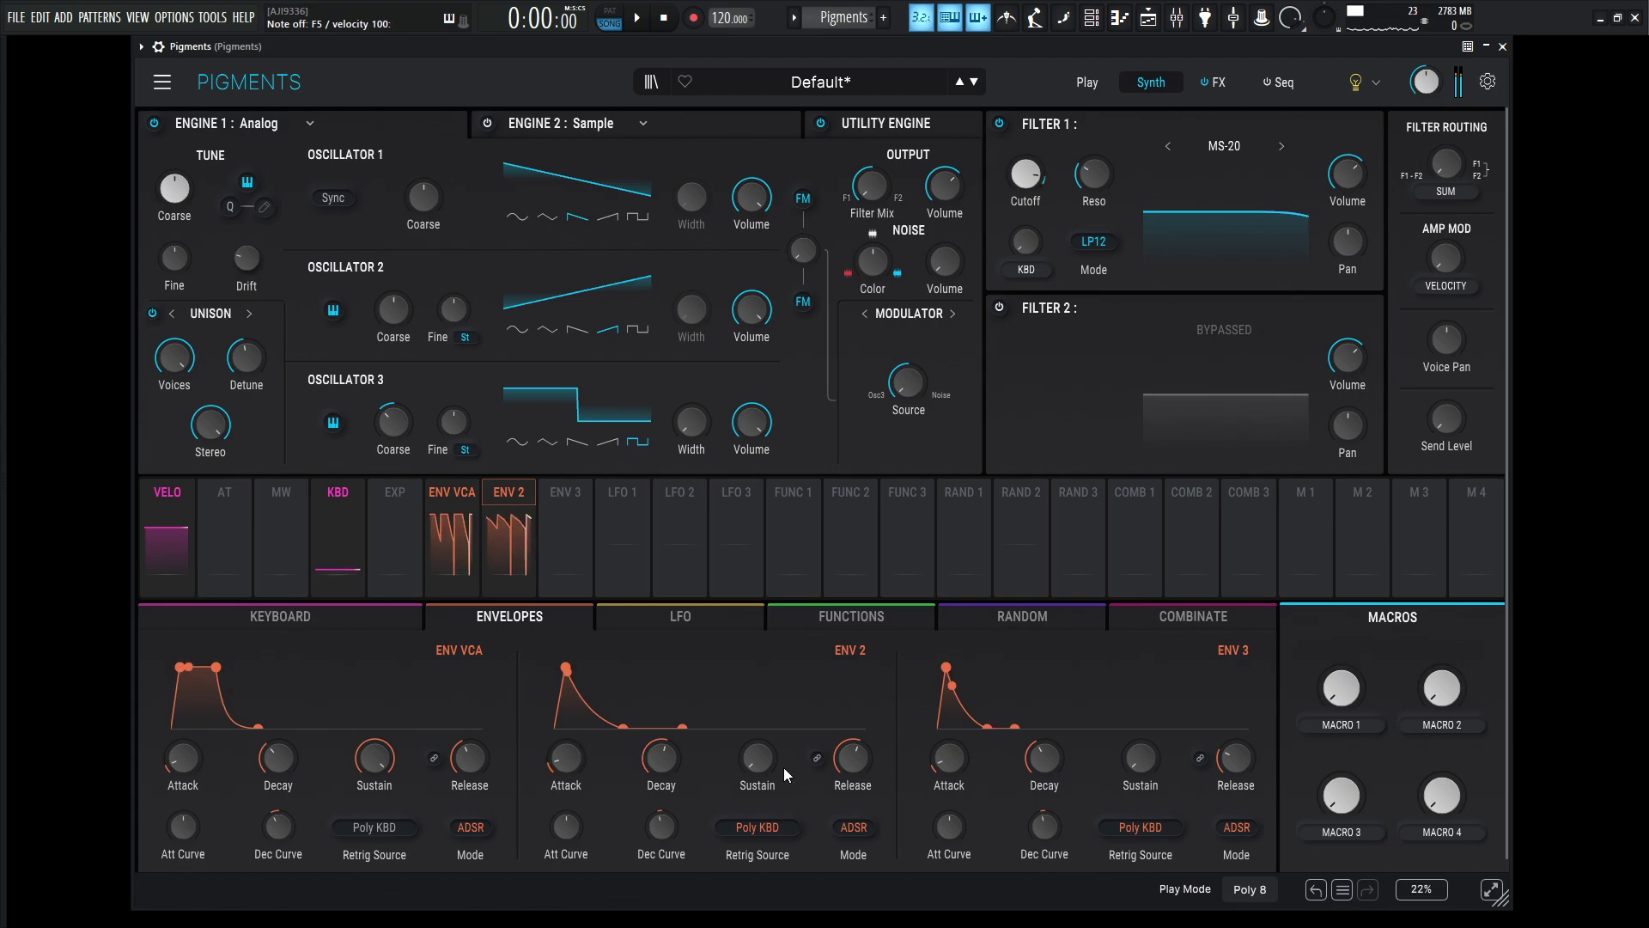
{"action": "mouse_move", "coordinate": [768, 765]}
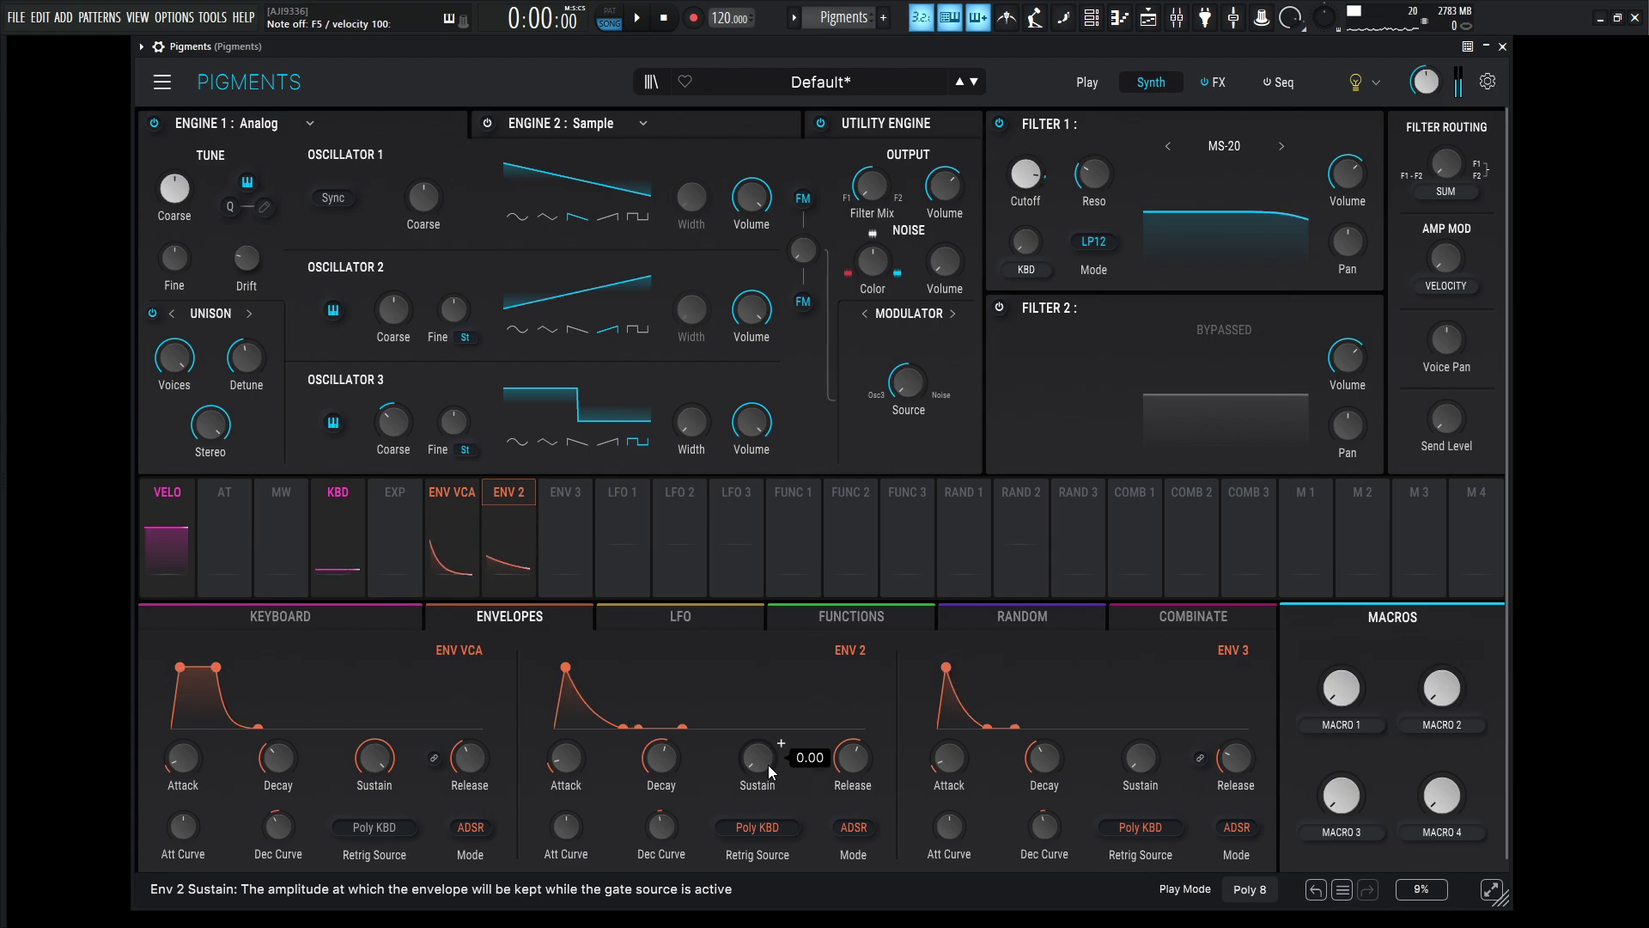
Replace the first FX A effect, the Delay, with a Param EQ
{"action": "left_click", "coordinate": [1220, 82]}
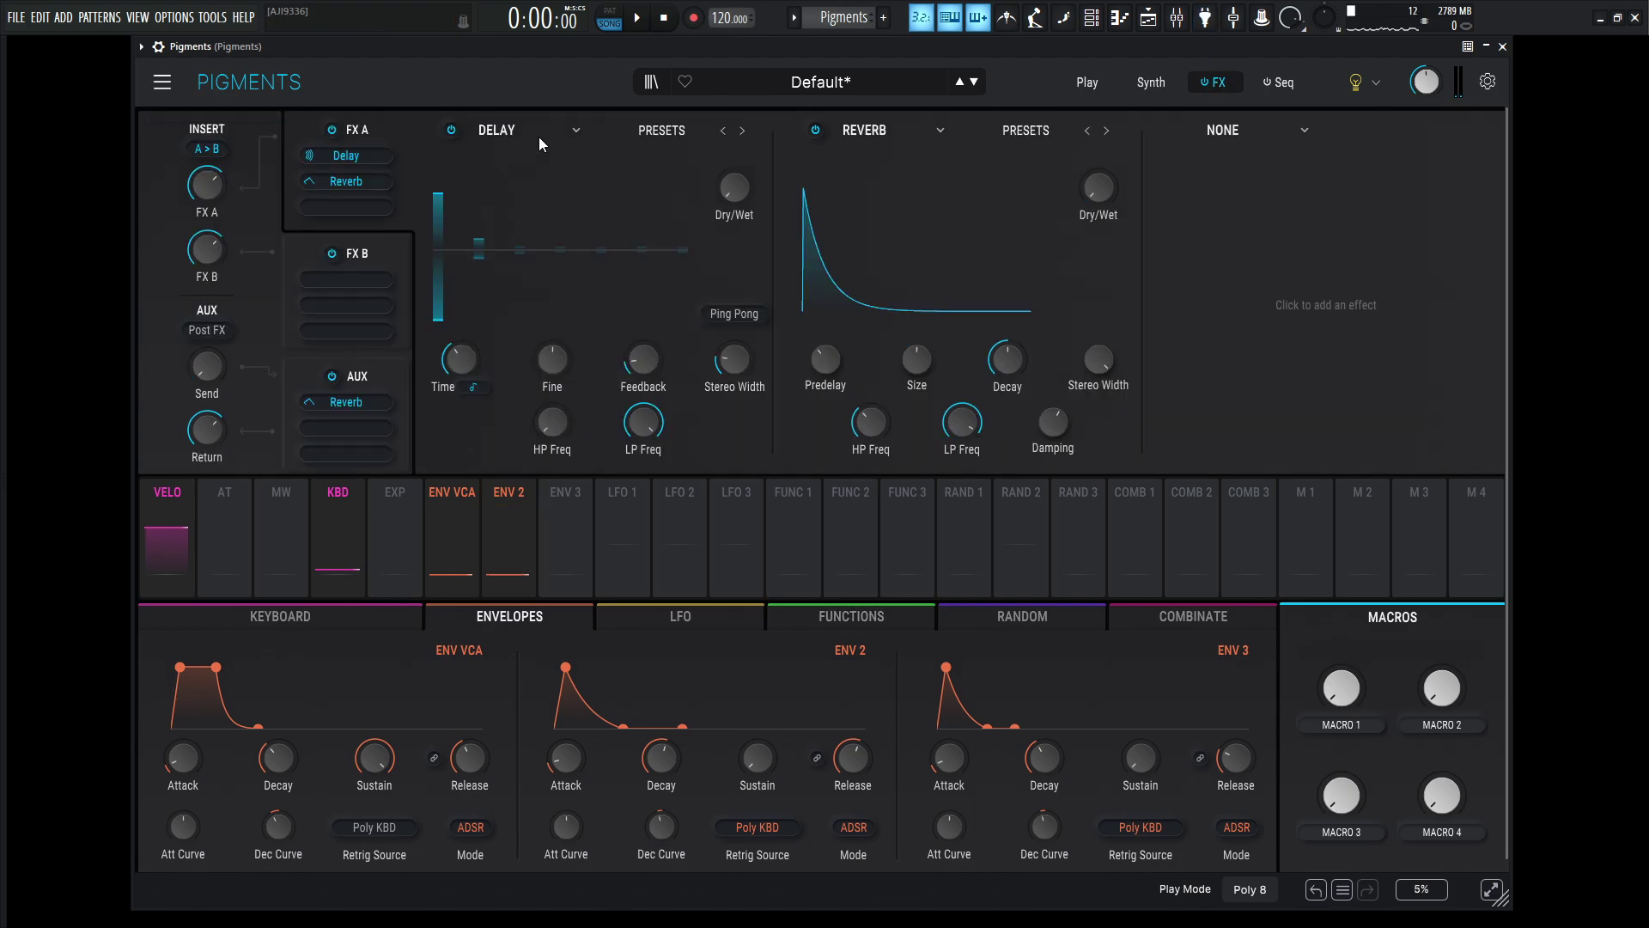
{"action": "left_click", "coordinate": [496, 135]}
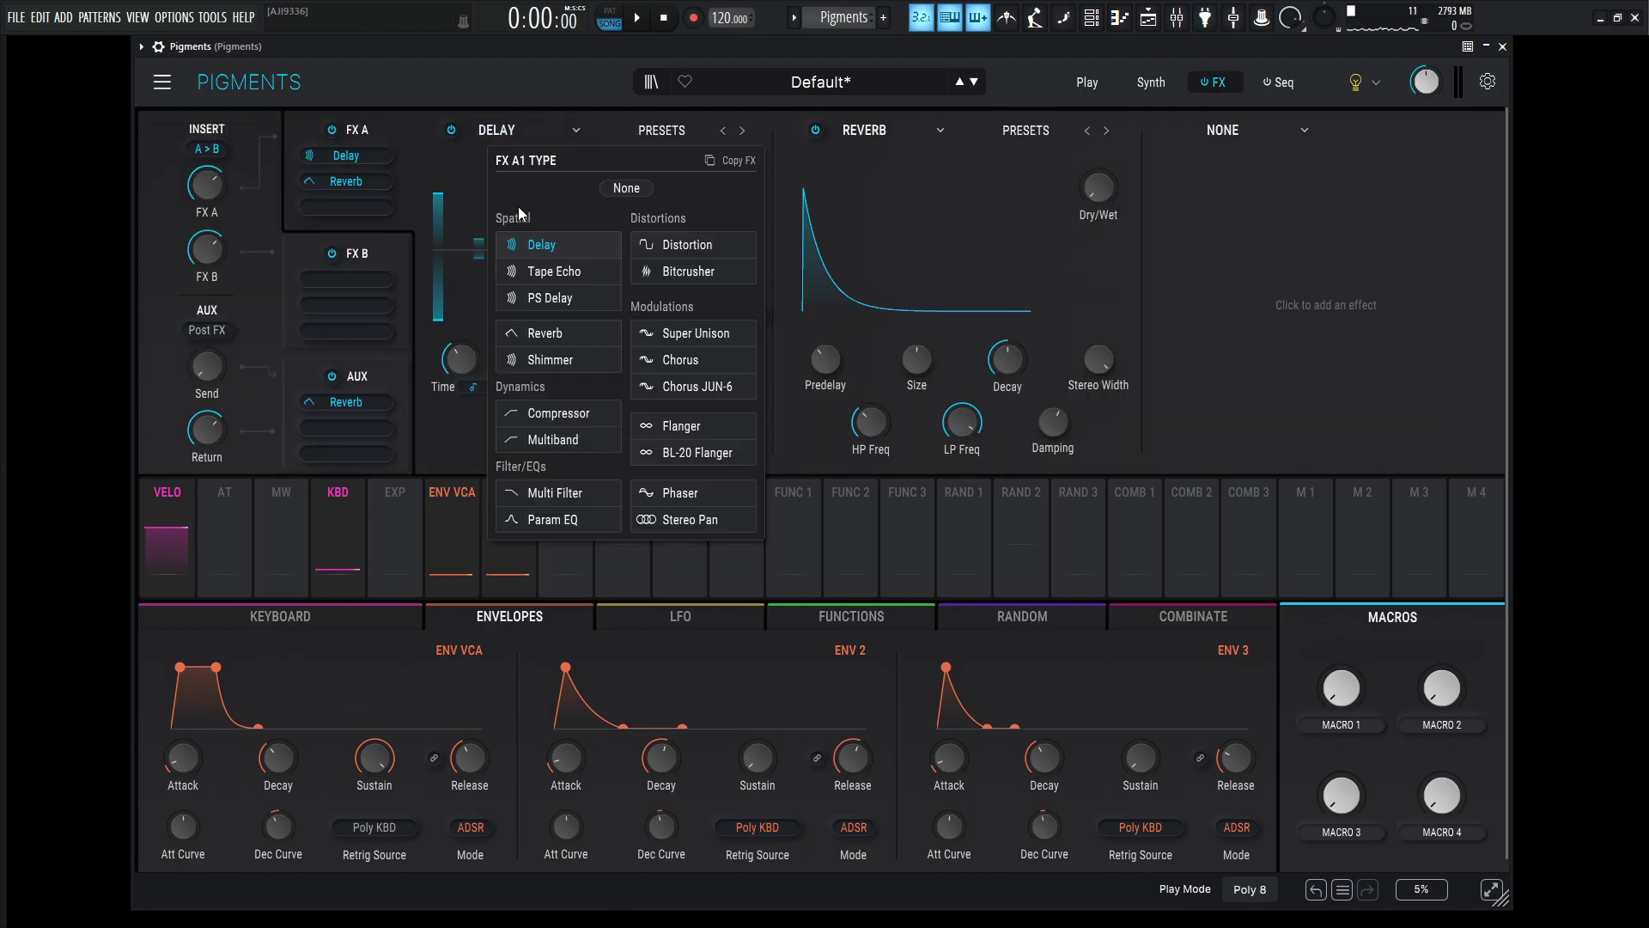
{"action": "left_click", "coordinate": [553, 519]}
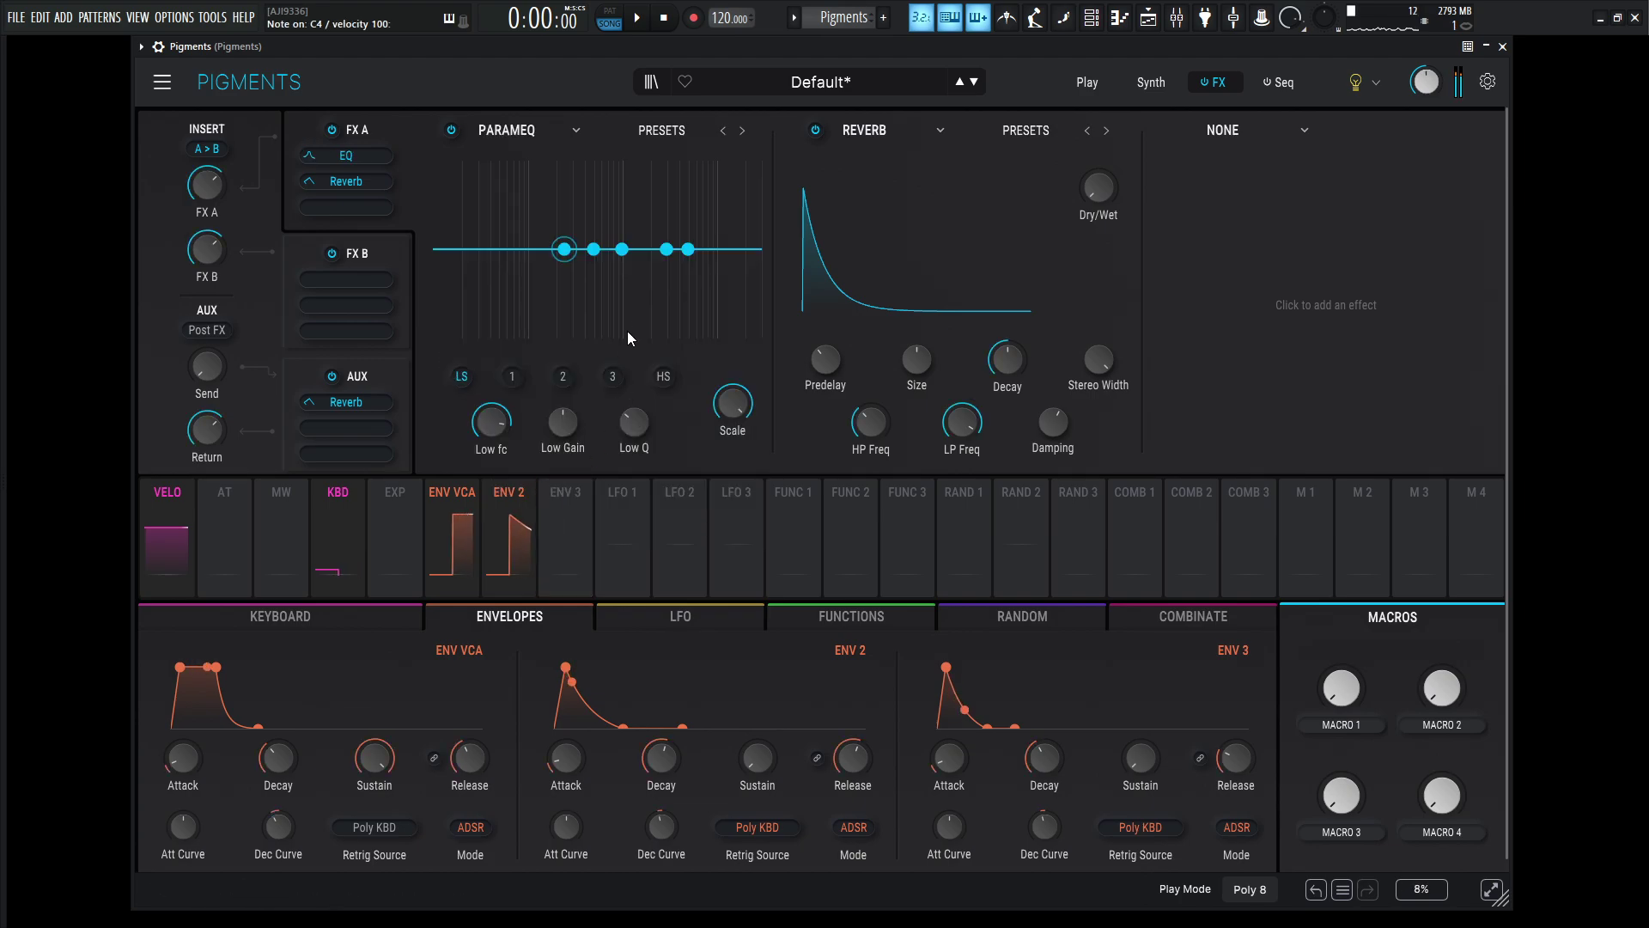
Cut EQ band 1 by about 5 dB and boost the high shelf to about 5.28 dB
{"action": "left_click_drag", "start_coordinate": [594, 250], "coordinate": [543, 180]}
{"action": "mouse_move", "coordinate": [564, 422]}
{"action": "left_mouse_down"}
{"action": "mouse_move", "coordinate": [564, 451]}
{"action": "mouse_move", "coordinate": [567, 425]}
{"action": "left_mouse_up"}
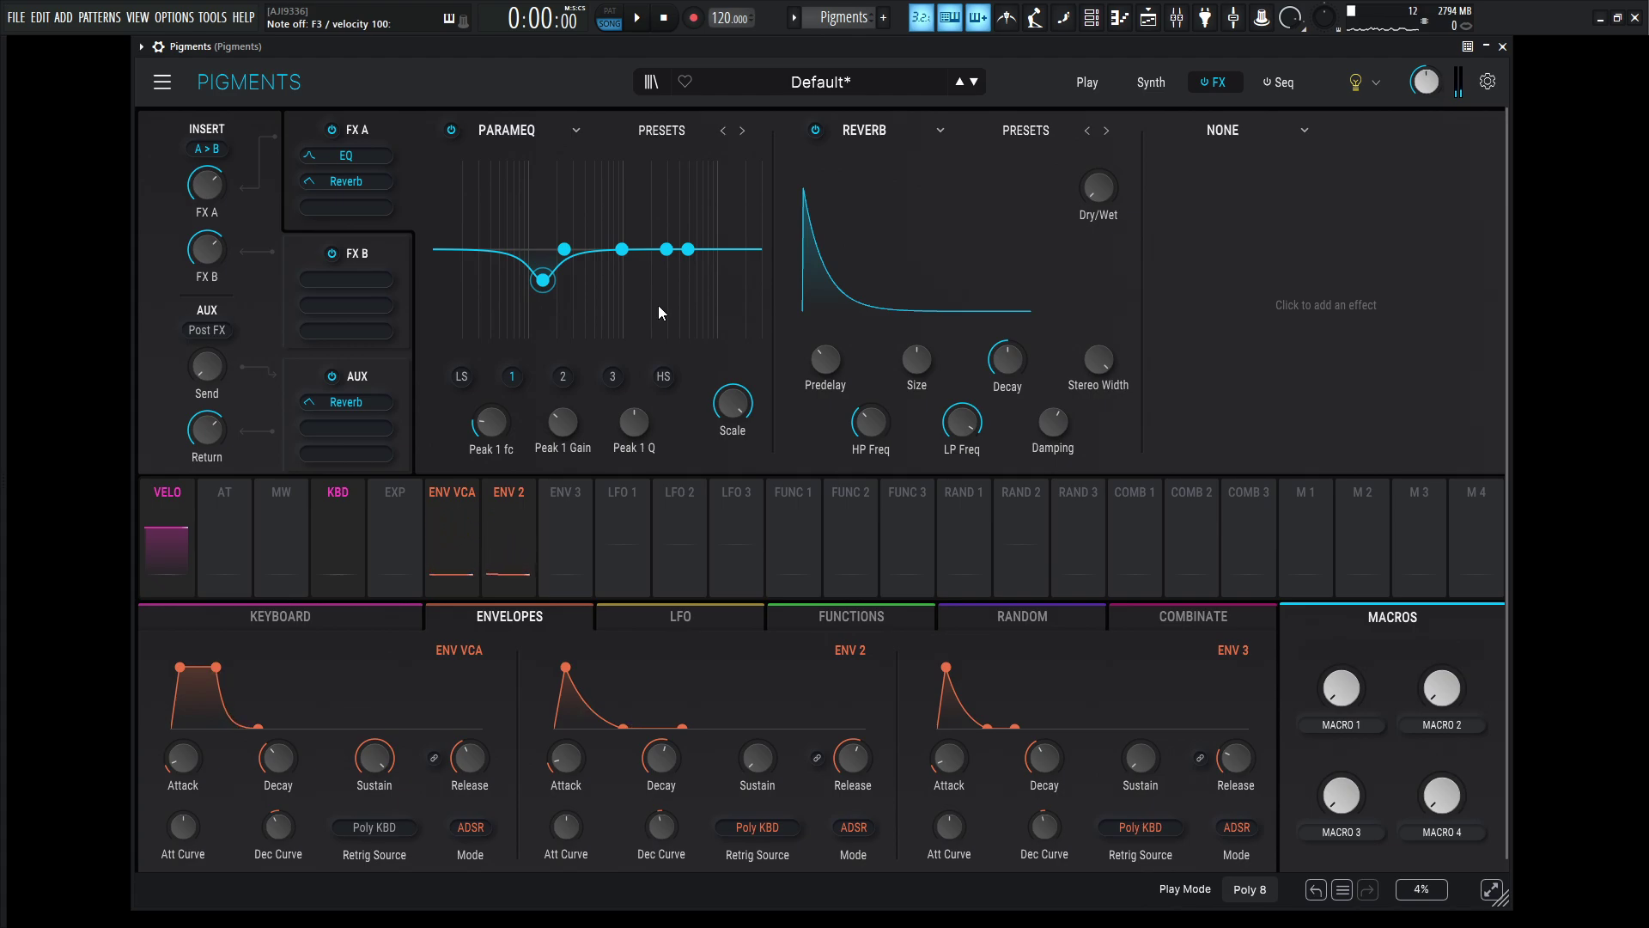
{"action": "left_click", "coordinate": [667, 374]}
{"action": "mouse_move", "coordinate": [562, 423]}
{"action": "left_mouse_down"}
{"action": "mouse_move", "coordinate": [502, 443]}
{"action": "mouse_move", "coordinate": [572, 429]}
{"action": "left_mouse_up"}
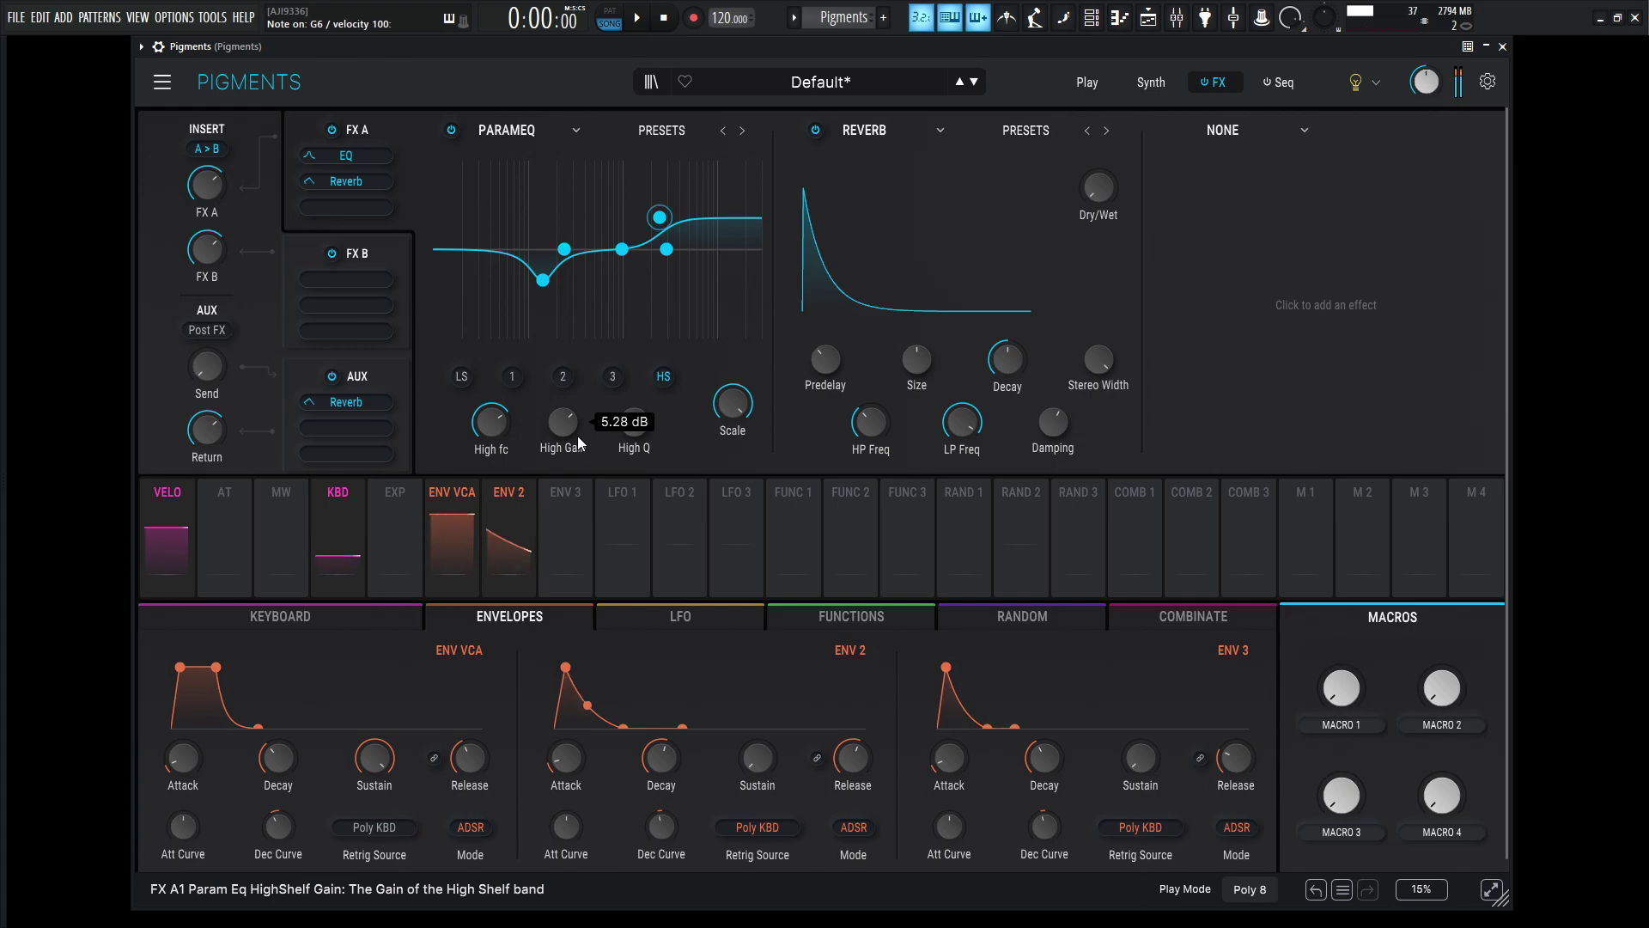
Back on the Synth page, raise the Noise Color to 0.668
{"action": "left_click", "coordinate": [1155, 82]}
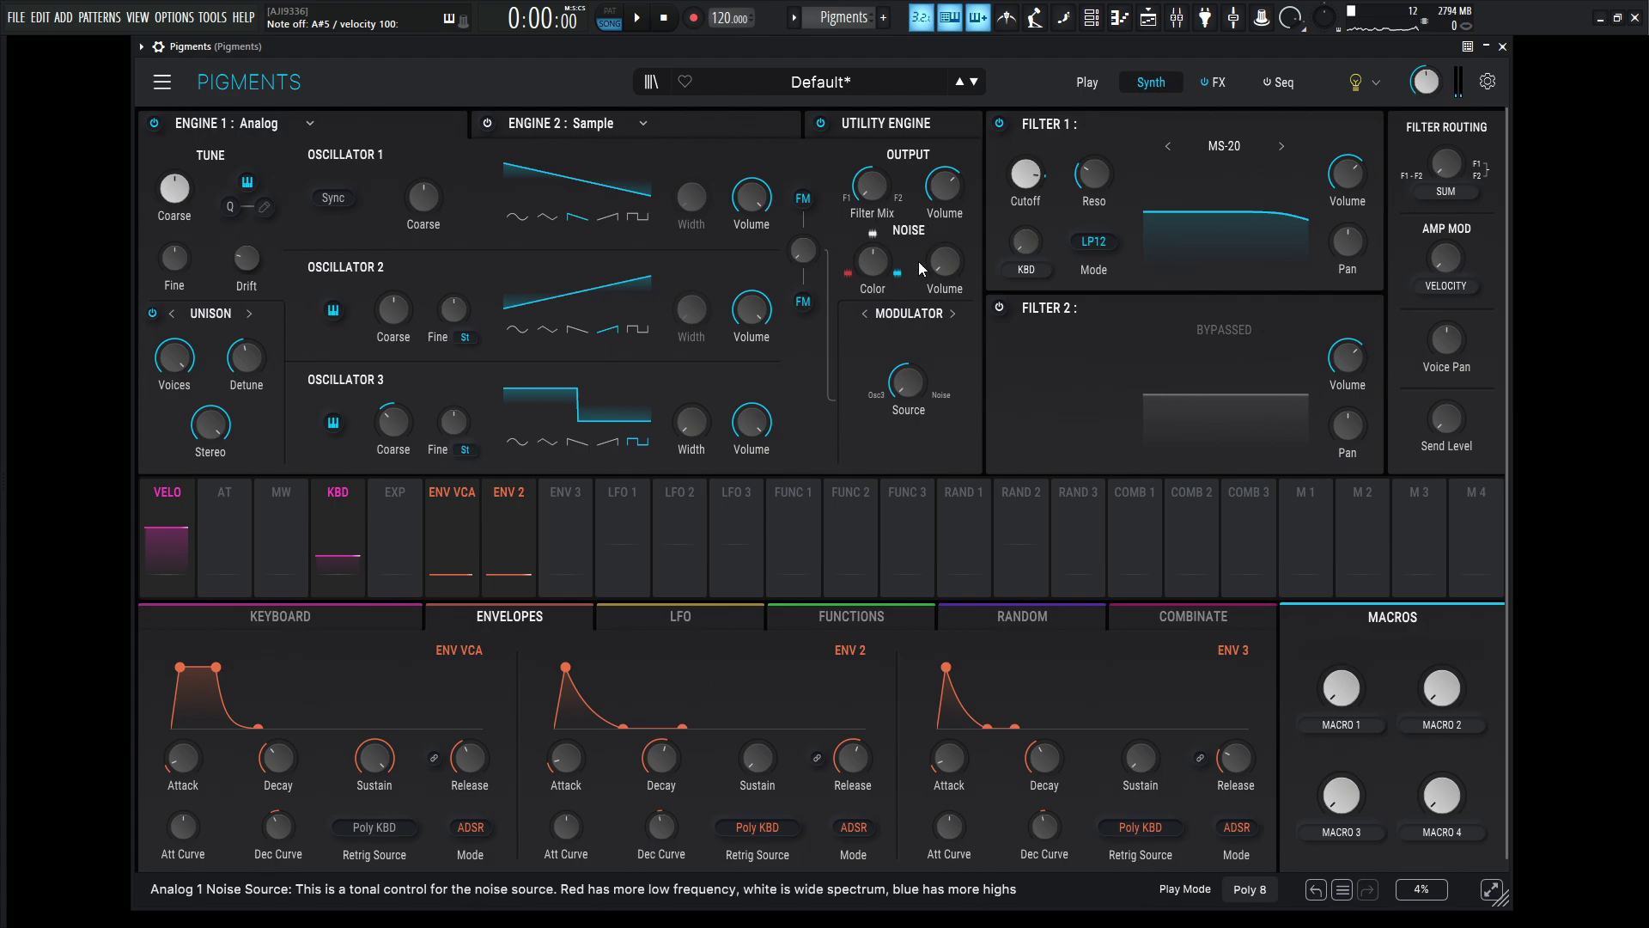
{"action": "mouse_move", "coordinate": [955, 273]}
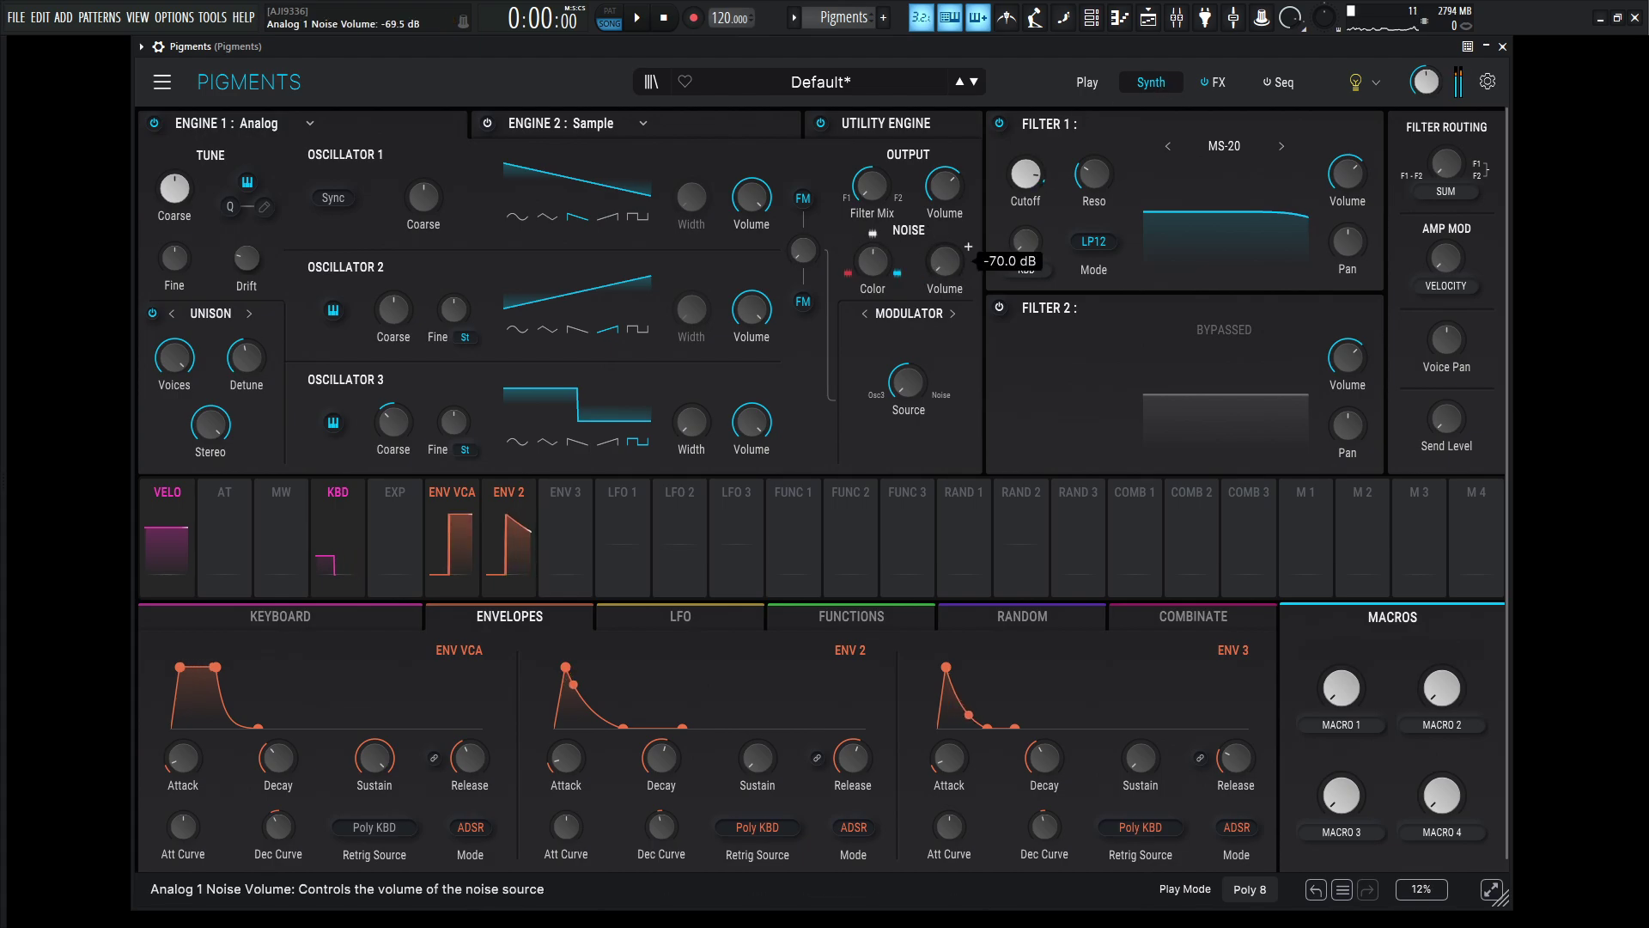
{"action": "mouse_move", "coordinate": [874, 268]}
{"action": "scroll", "coordinate": [874, 267], "scroll_direction": "up", "scroll_amount": 5}
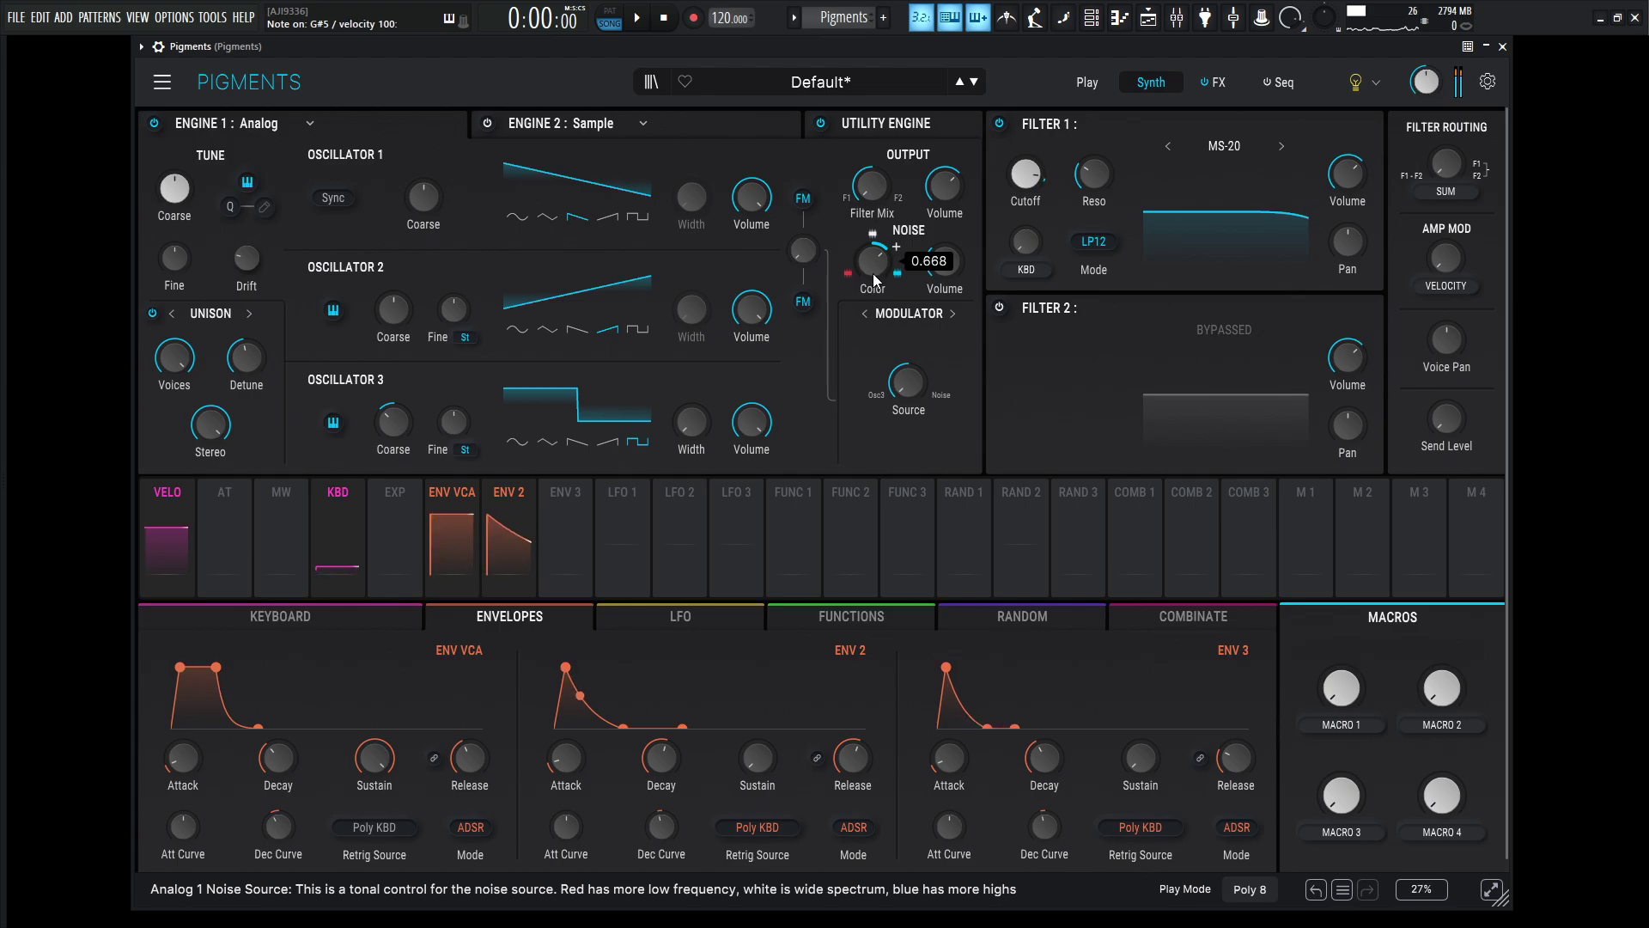
Return to the FX page showing the Param EQ and Reverb in FX A
{"action": "left_click", "coordinate": [1222, 83]}
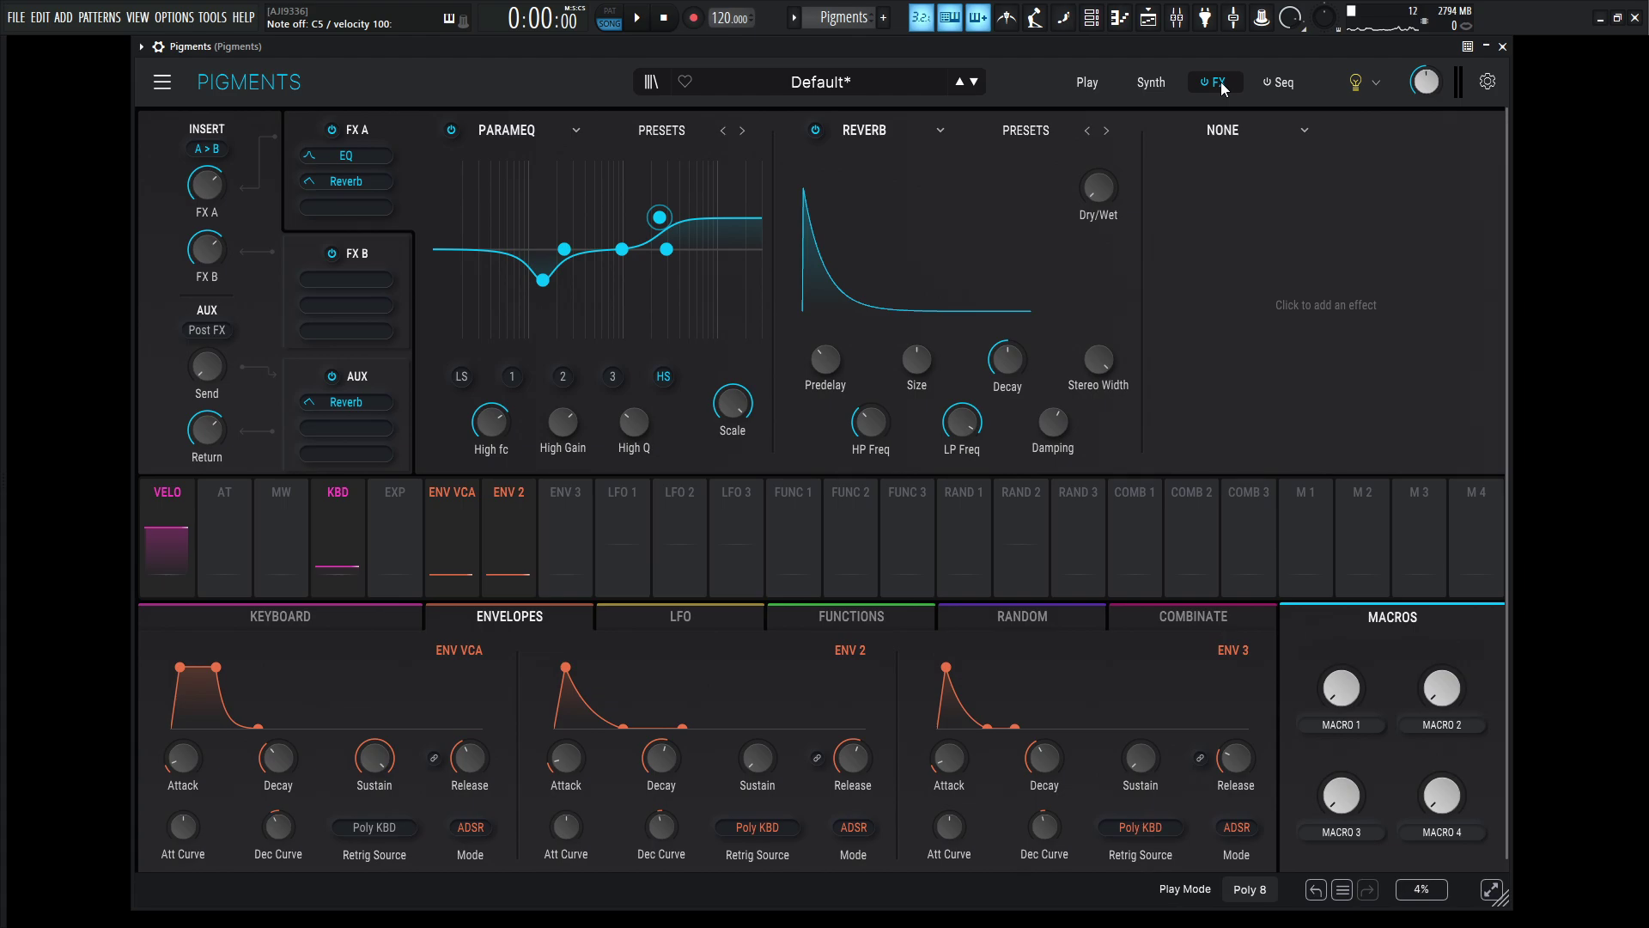
Swap the FX A Reverb for a Chorus and audition it with several notes
{"action": "left_click", "coordinate": [874, 132]}
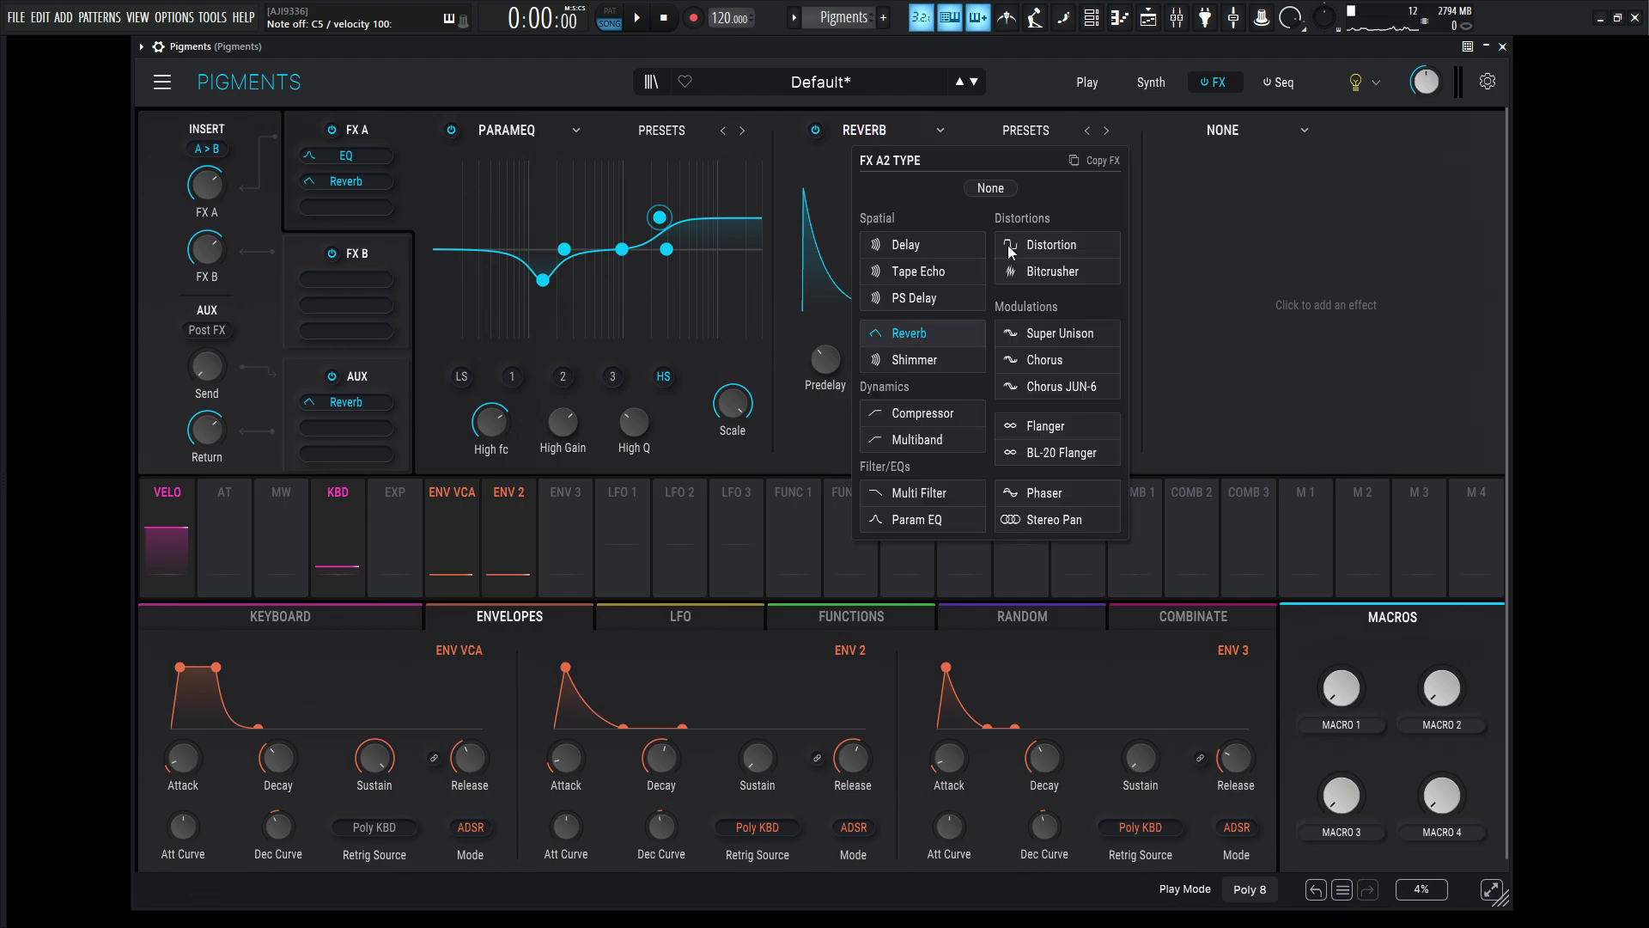
{"action": "left_click", "coordinate": [1056, 359]}
{"action": "key", "text": "v"}
{"action": "key", "text": "h"}
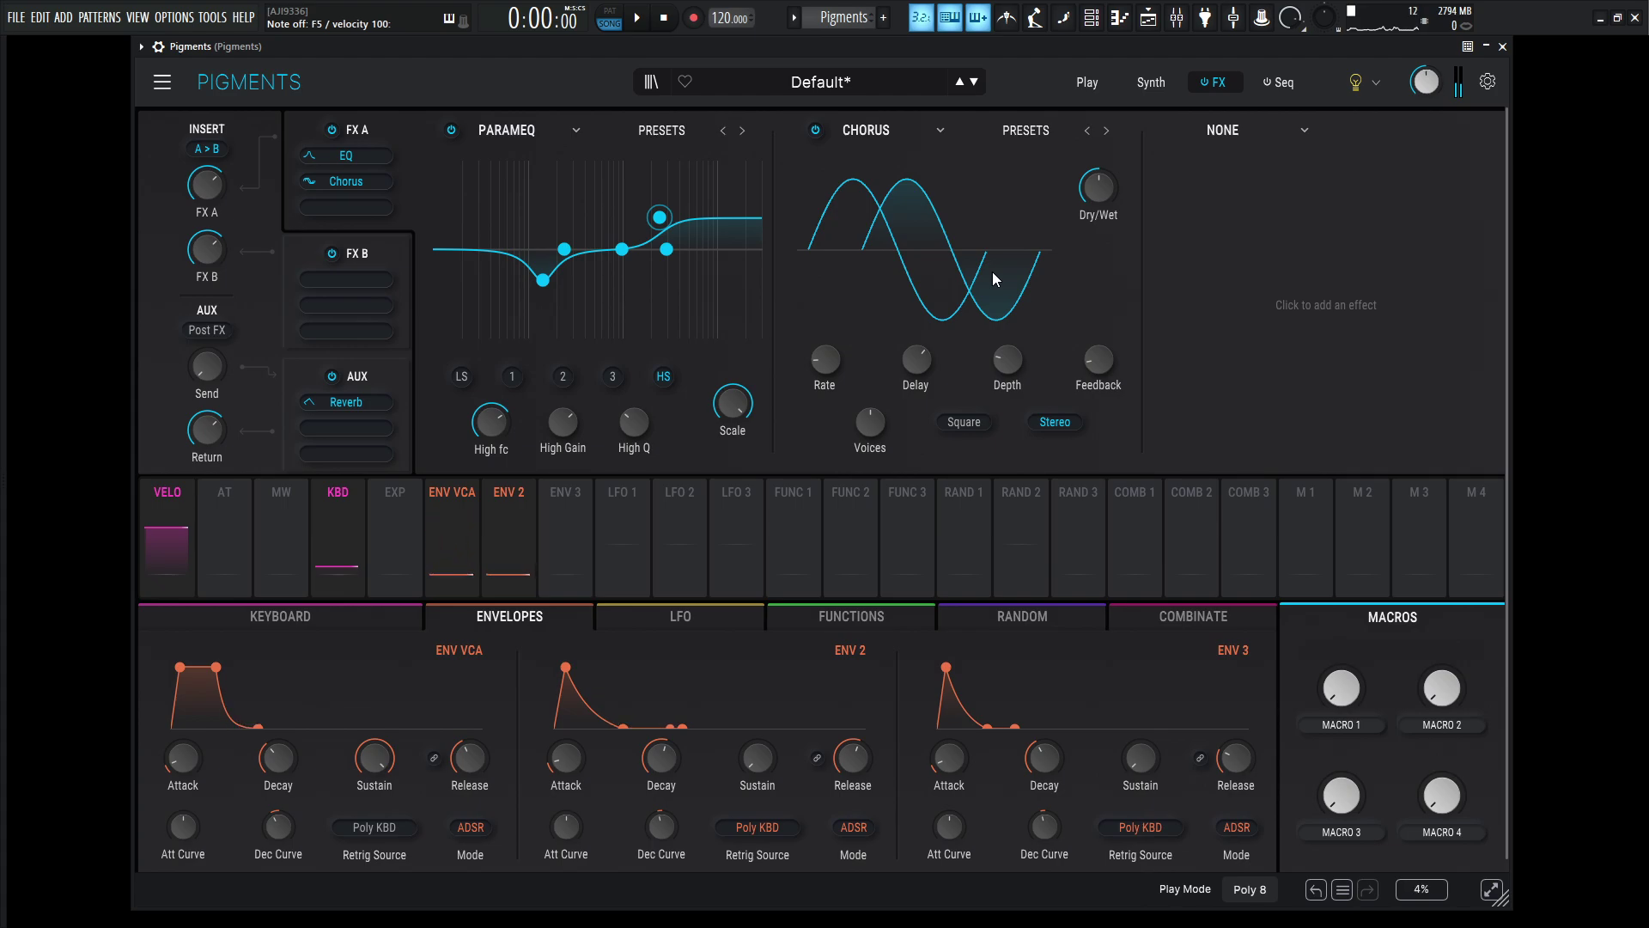
{"action": "key", "text": "h"}
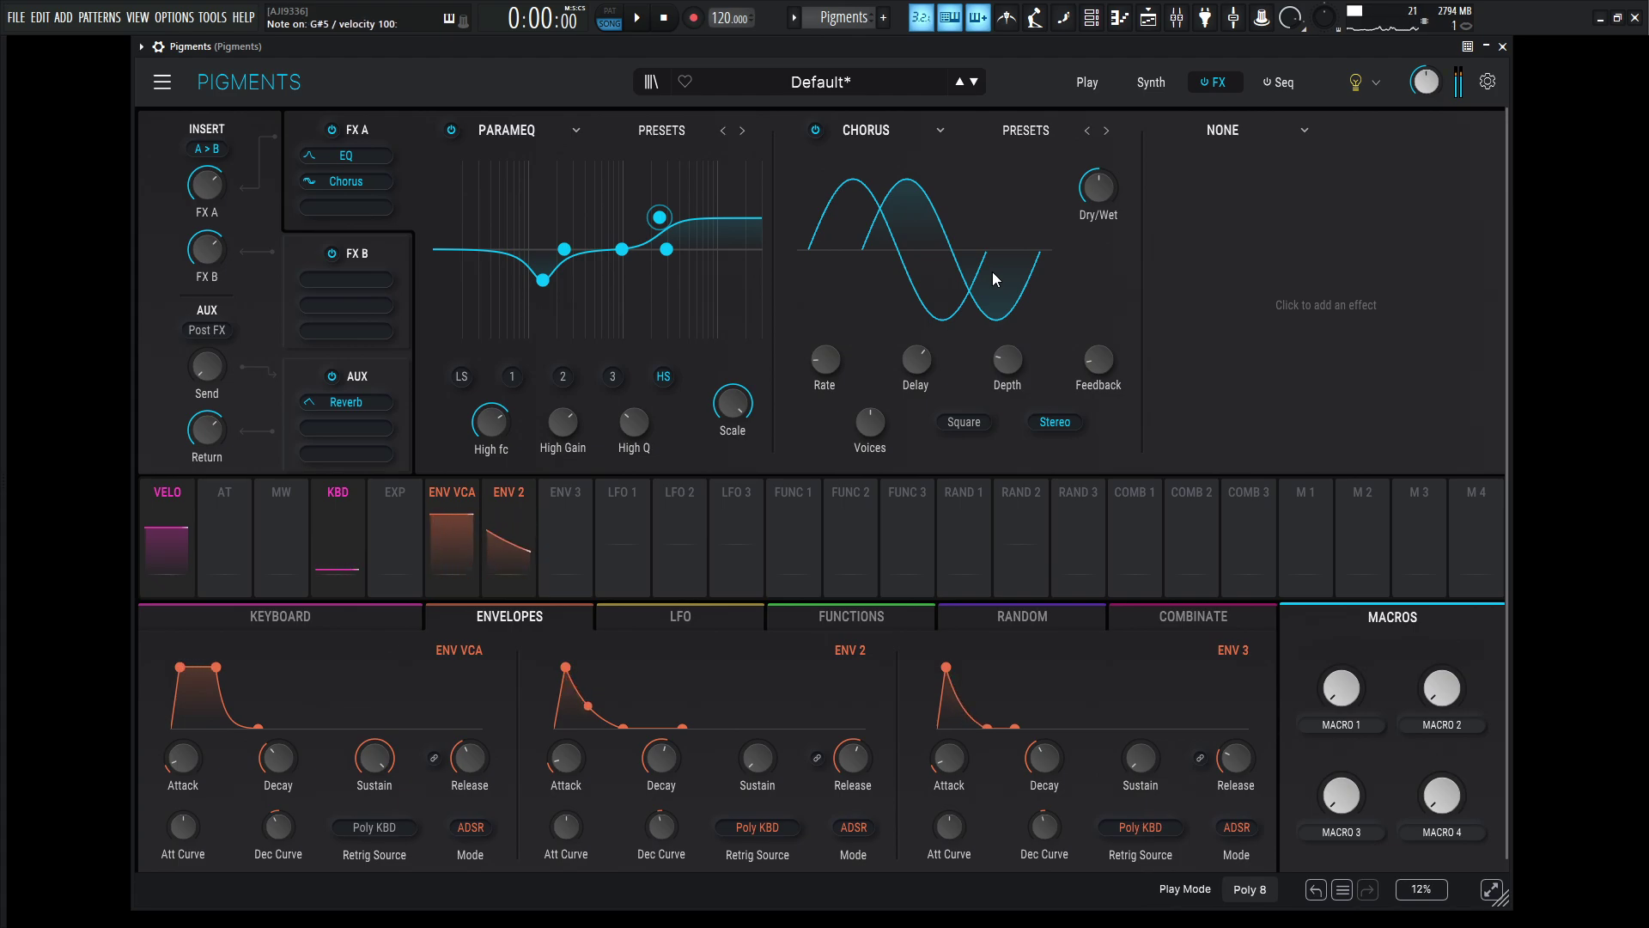
{"action": "key", "text": "b"}
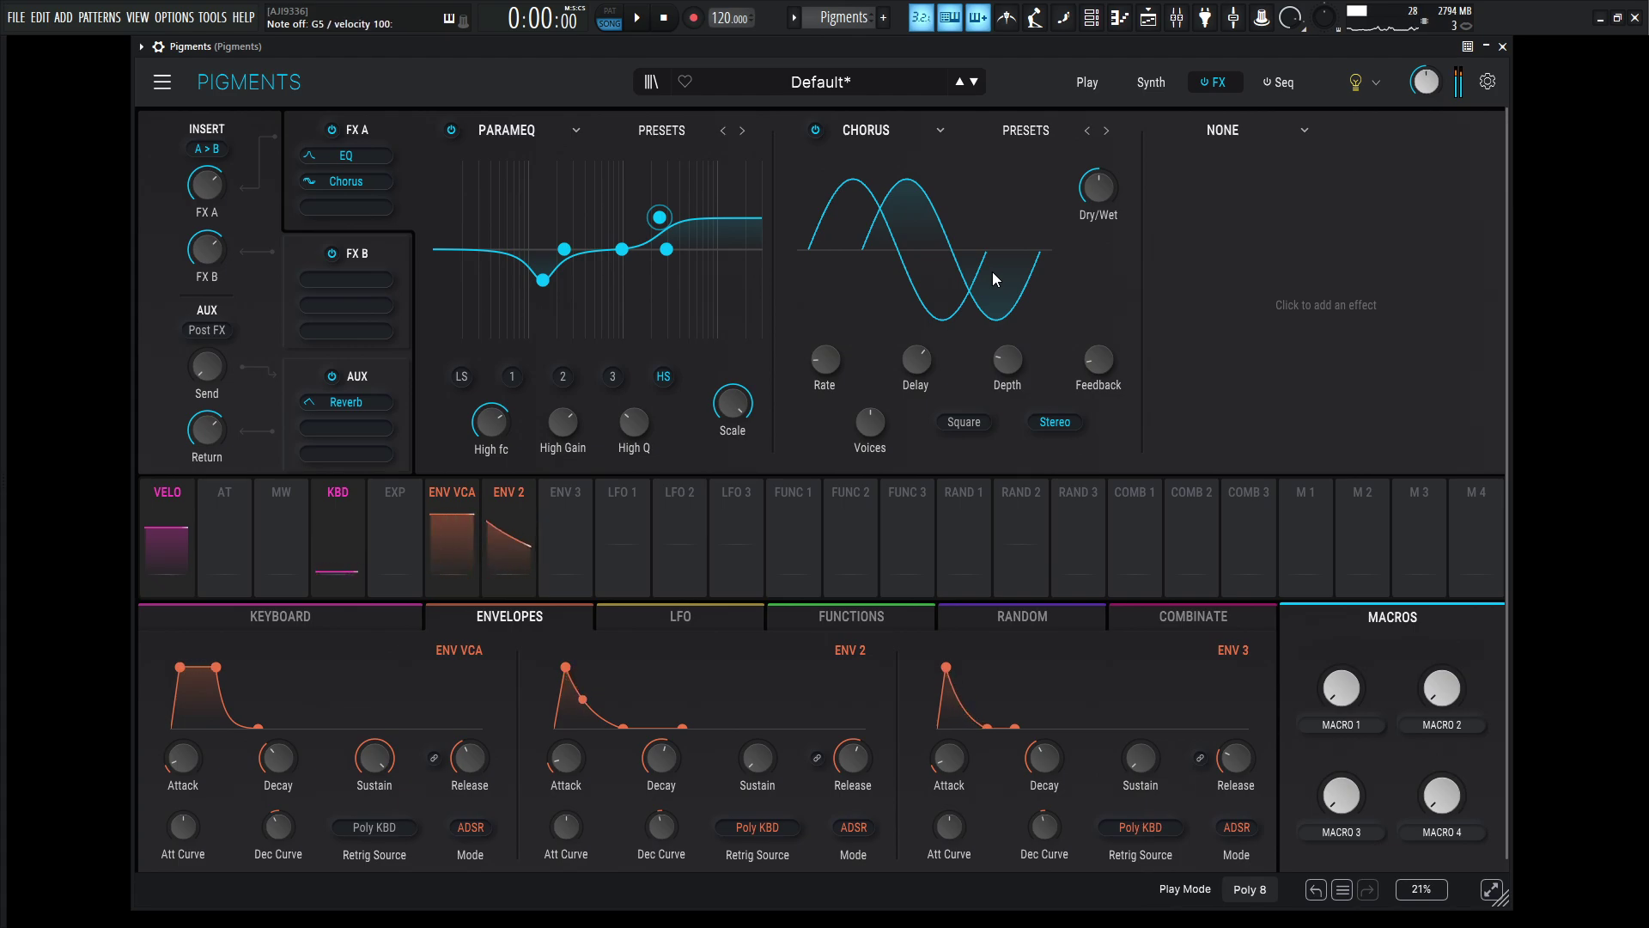
{"action": "key", "text": "7"}
{"action": "key", "text": "r"}
{"action": "key", "text": "t"}
{"action": "key", "text": "2"}
{"action": "key", "text": "7"}
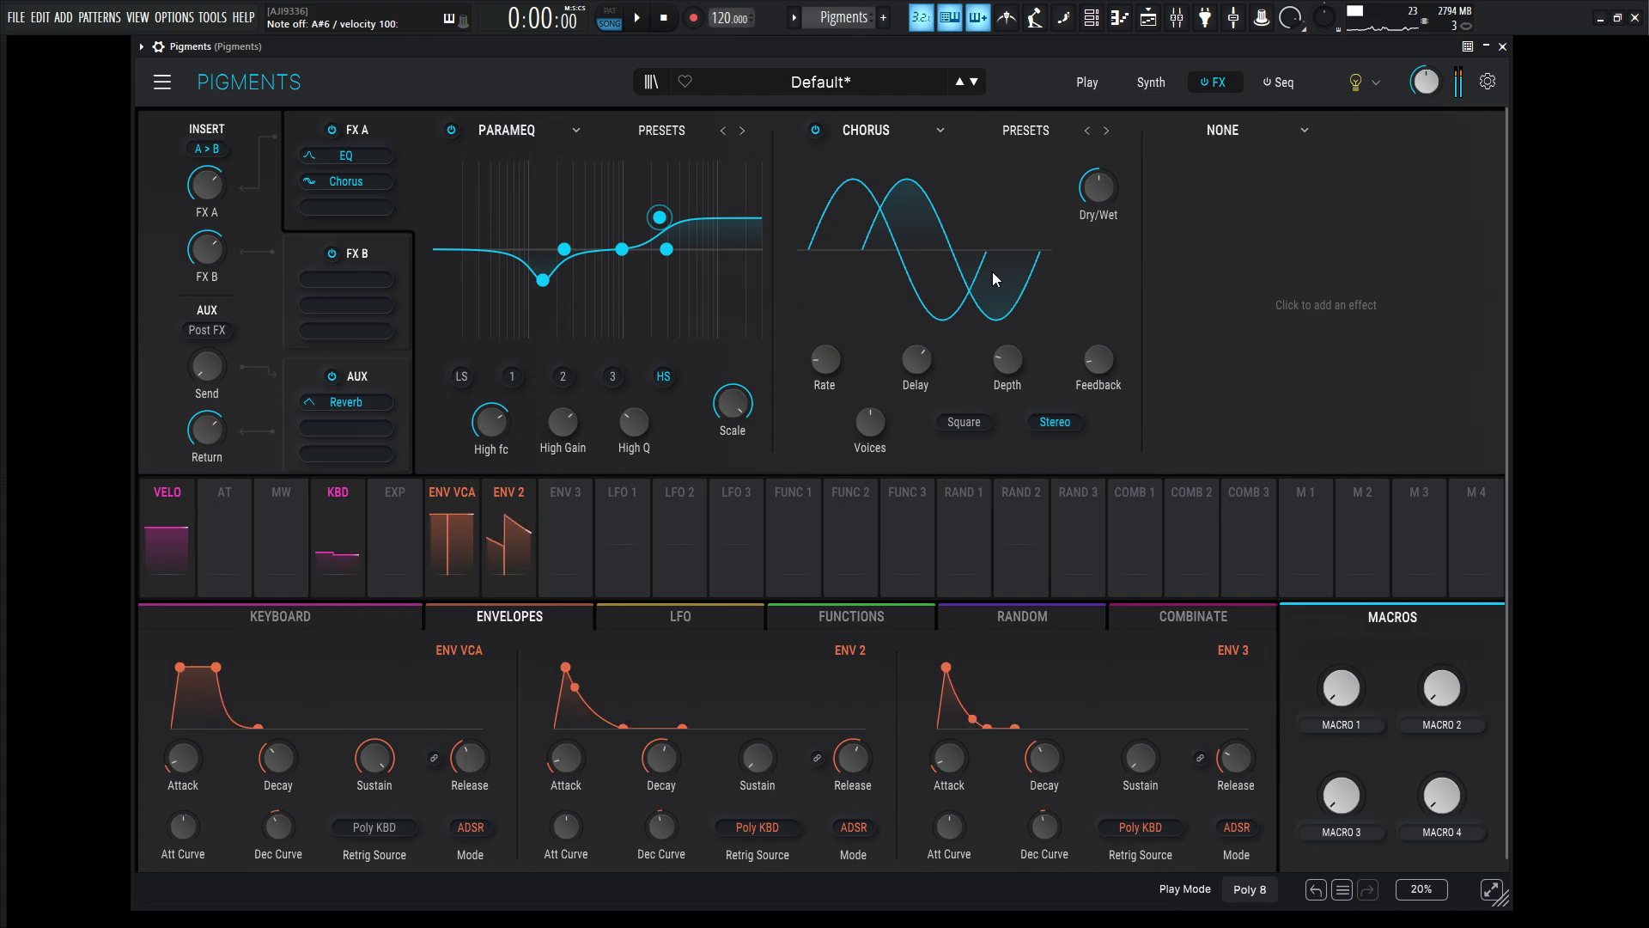
{"action": "key", "text": "z"}
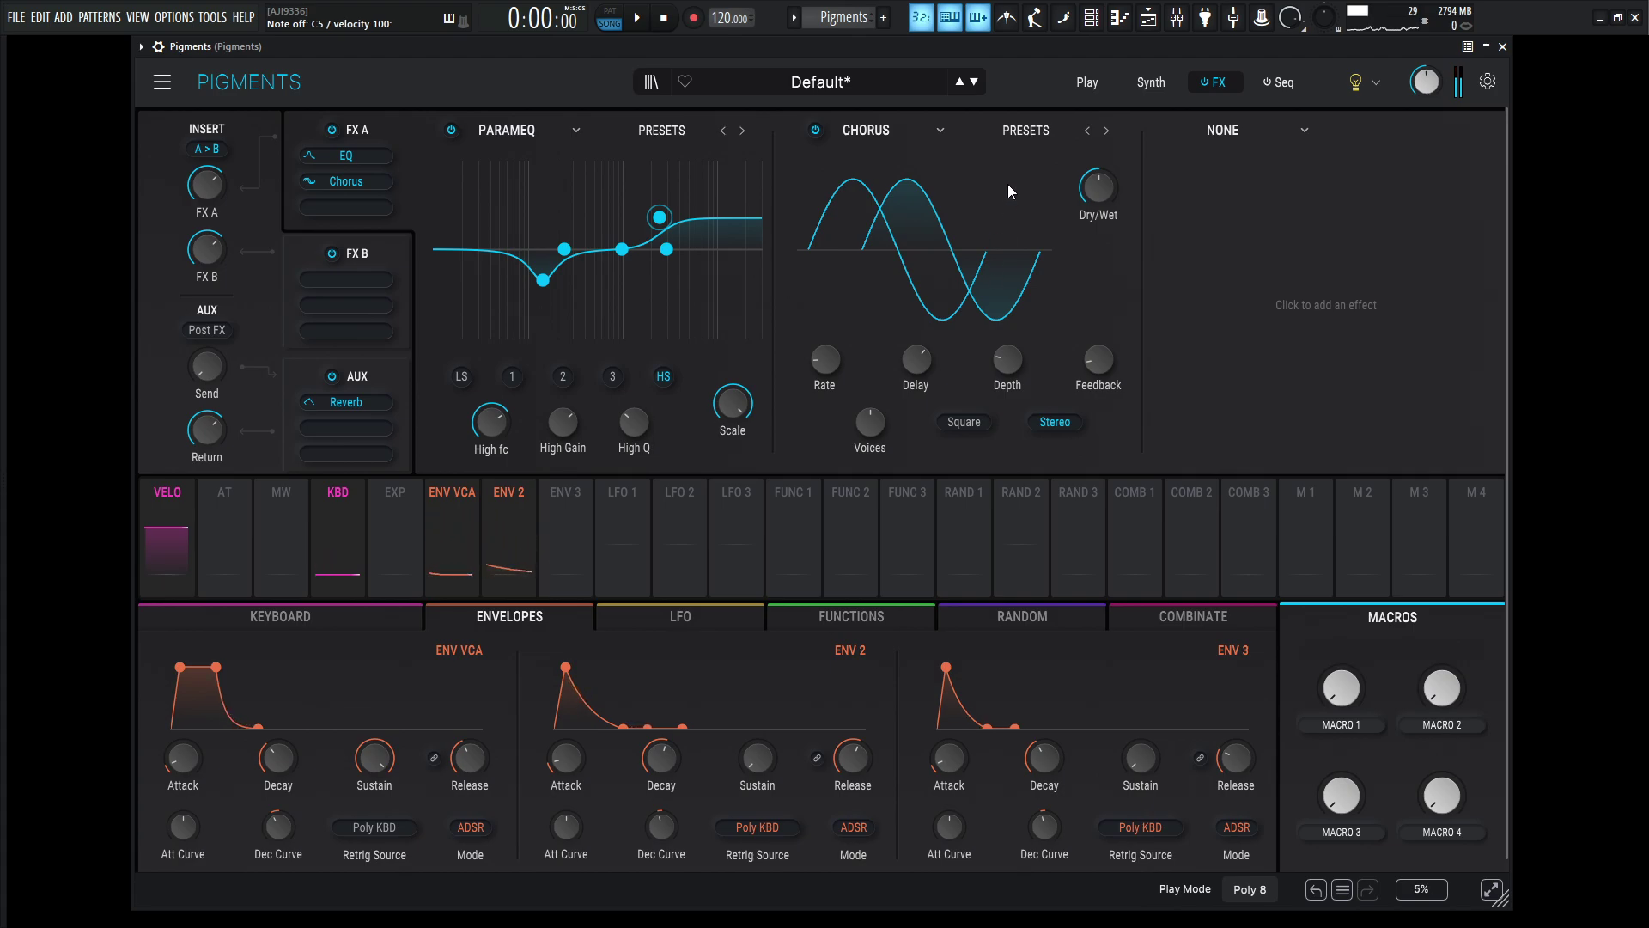
Lengthen the VCA envelope release to about 1.69 s and play notes to hear it
{"action": "key", "text": "z"}
{"action": "left_click_drag", "start_coordinate": [469, 761], "coordinate": [480, 767]}
{"action": "key", "text": "2"}
{"action": "key", "text": "r"}
{"action": "key", "text": "6"}
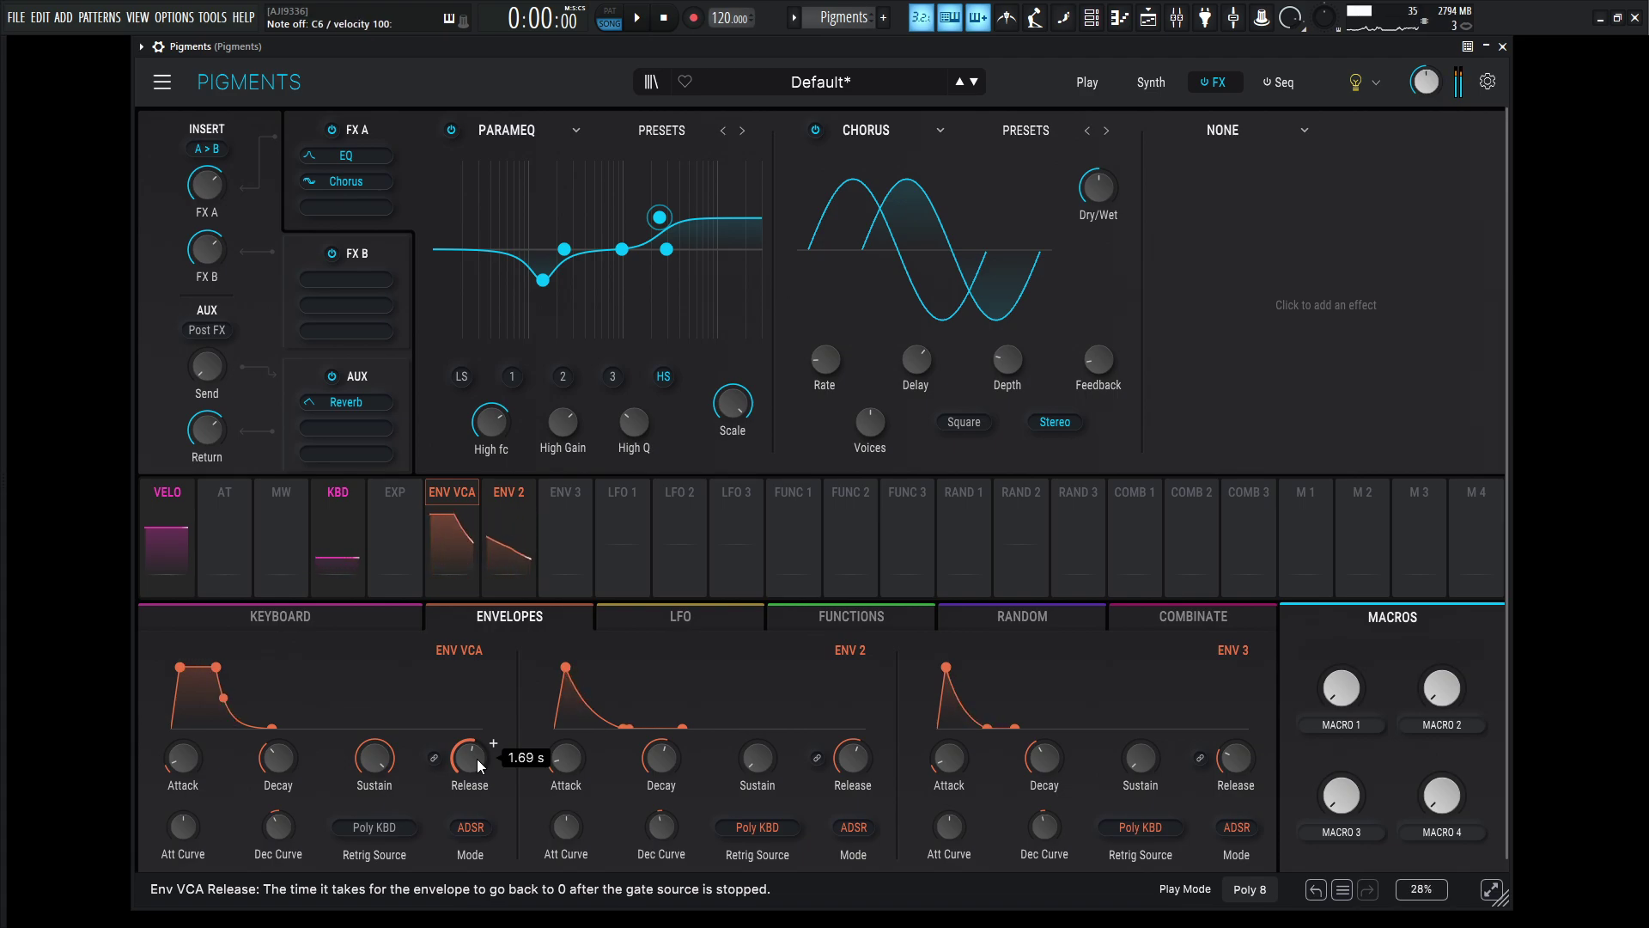
{"action": "key", "text": "z"}
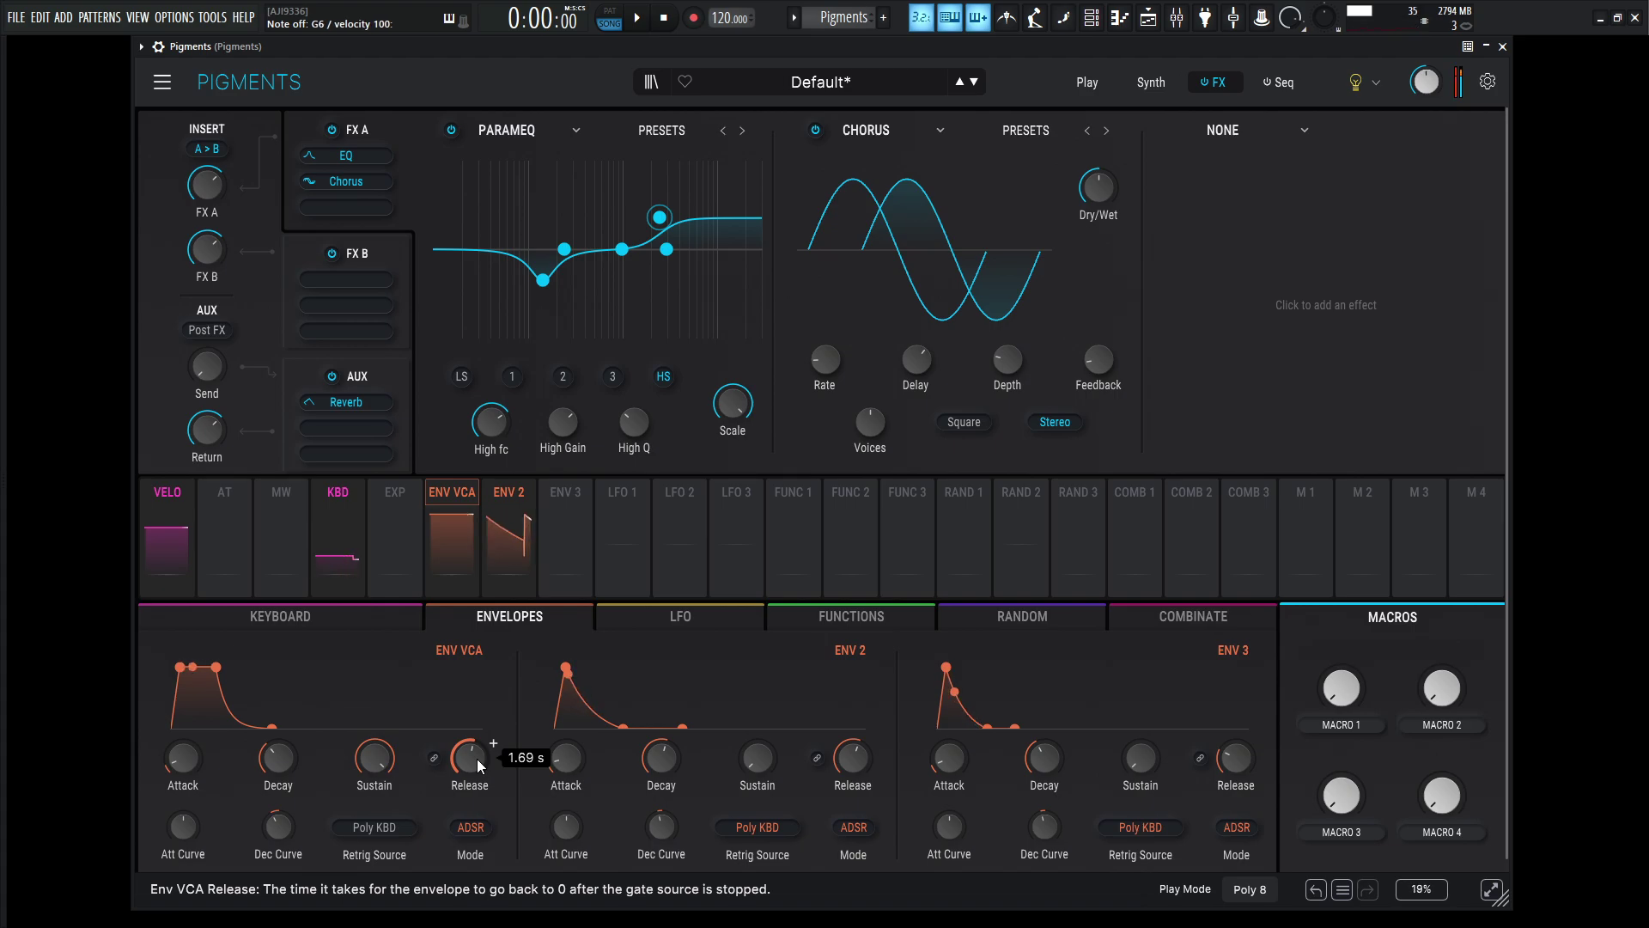
{"action": "key", "text": "r"}
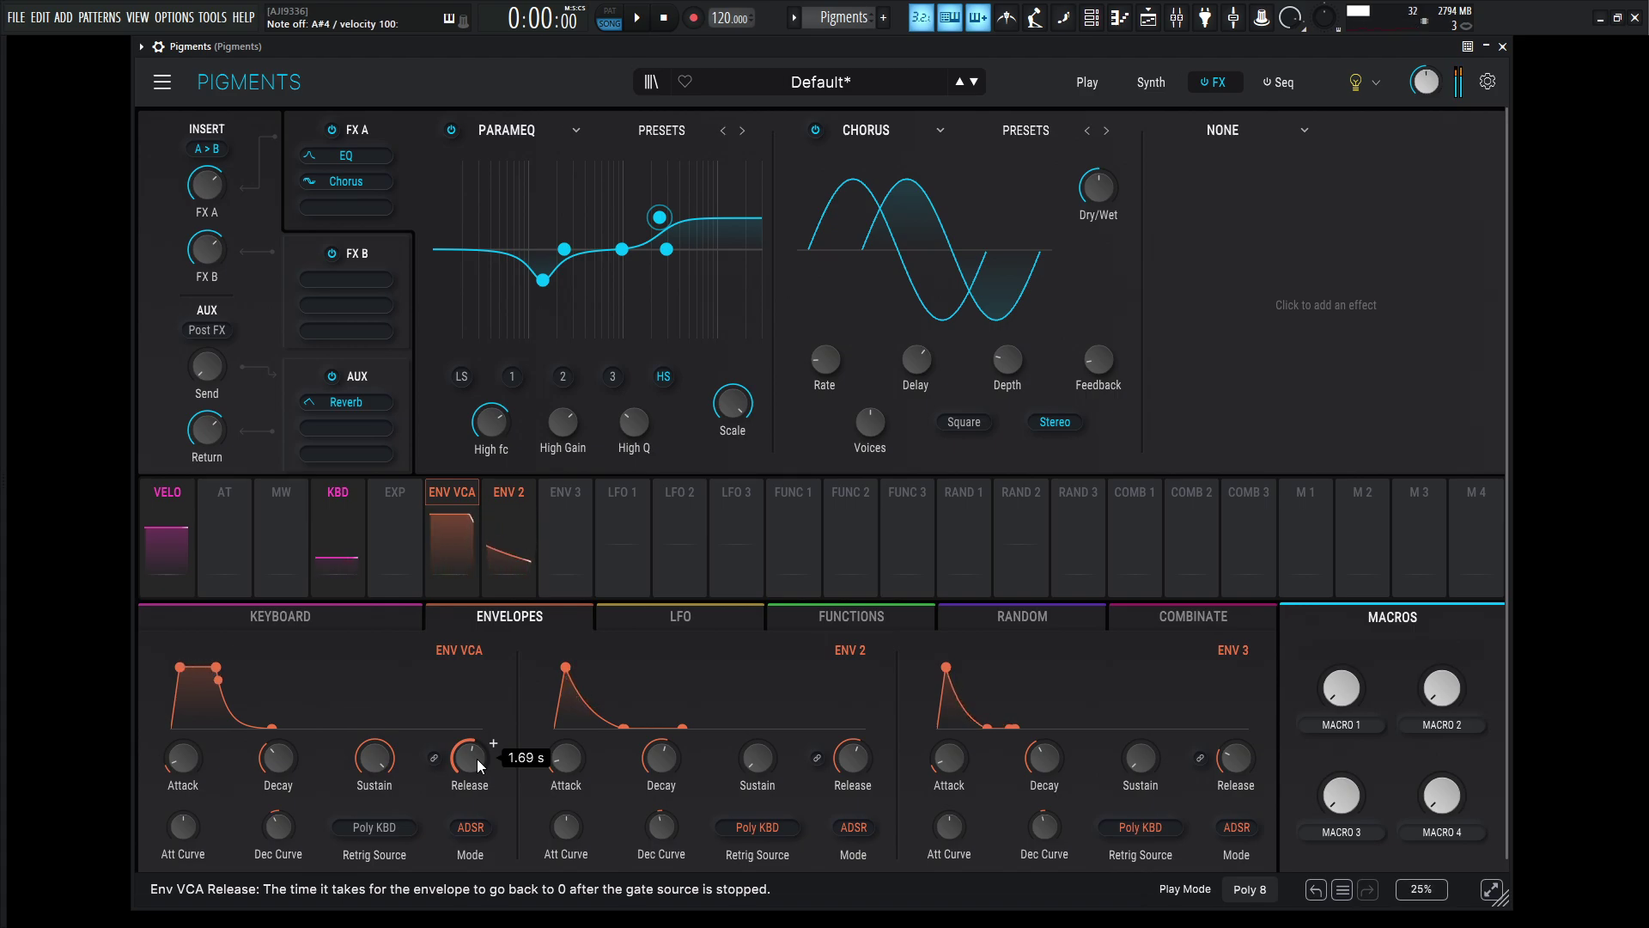
{"action": "key", "text": "6"}
{"action": "key", "text": "t"}
{"action": "key", "text": "3"}
{"action": "key", "text": "i"}
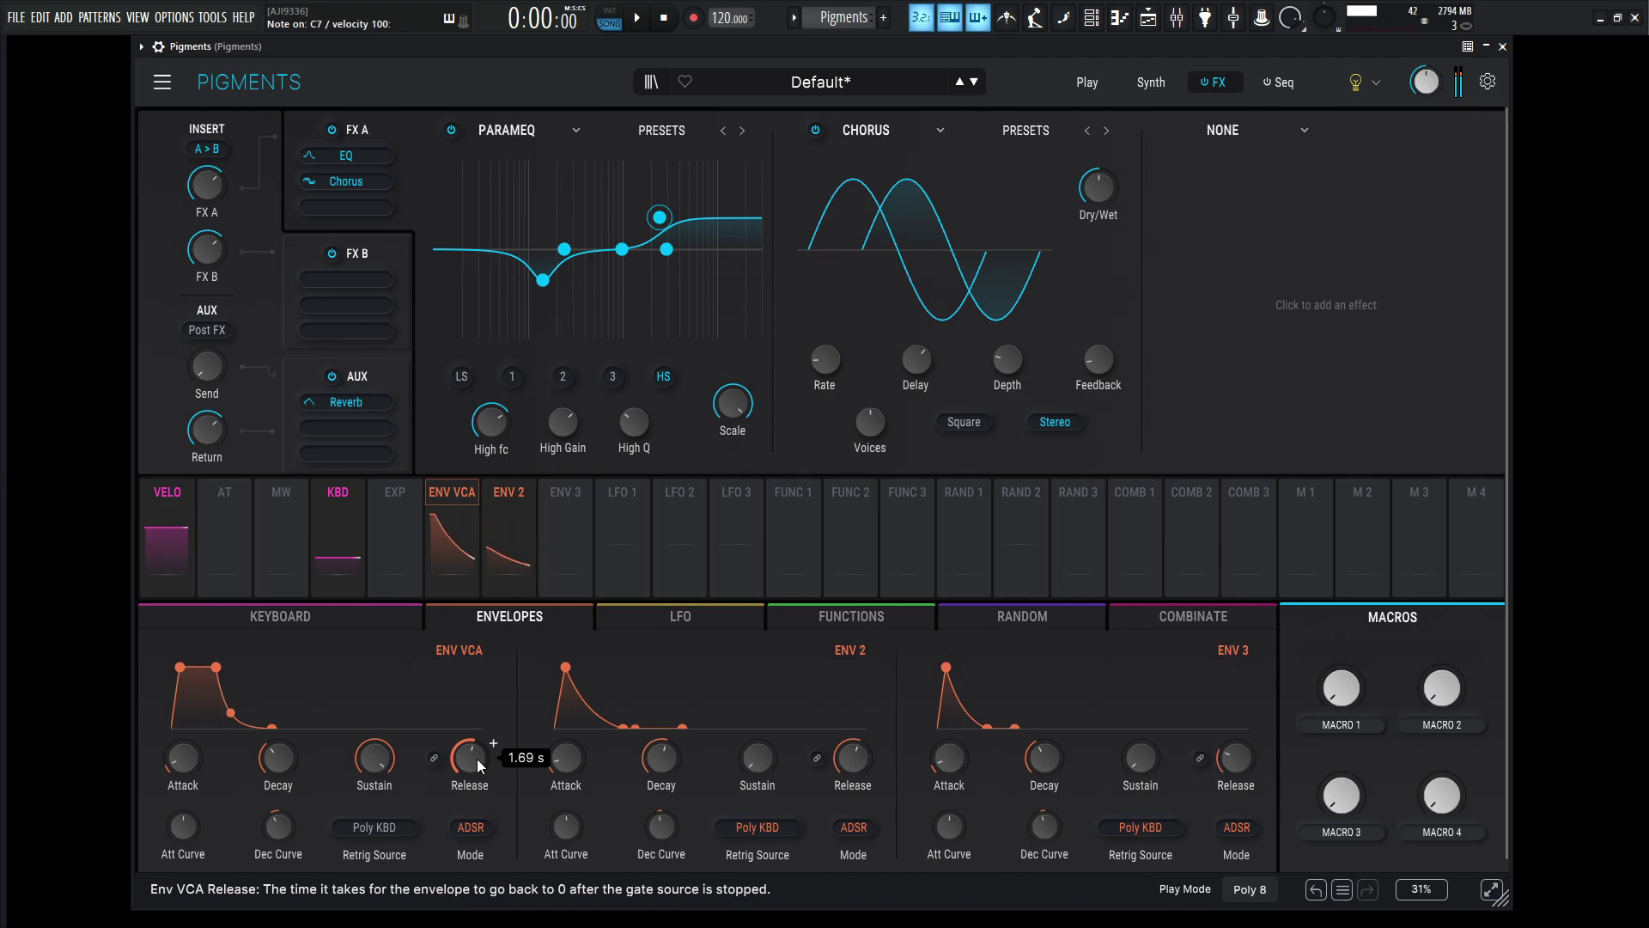
{"action": "key", "text": "h"}
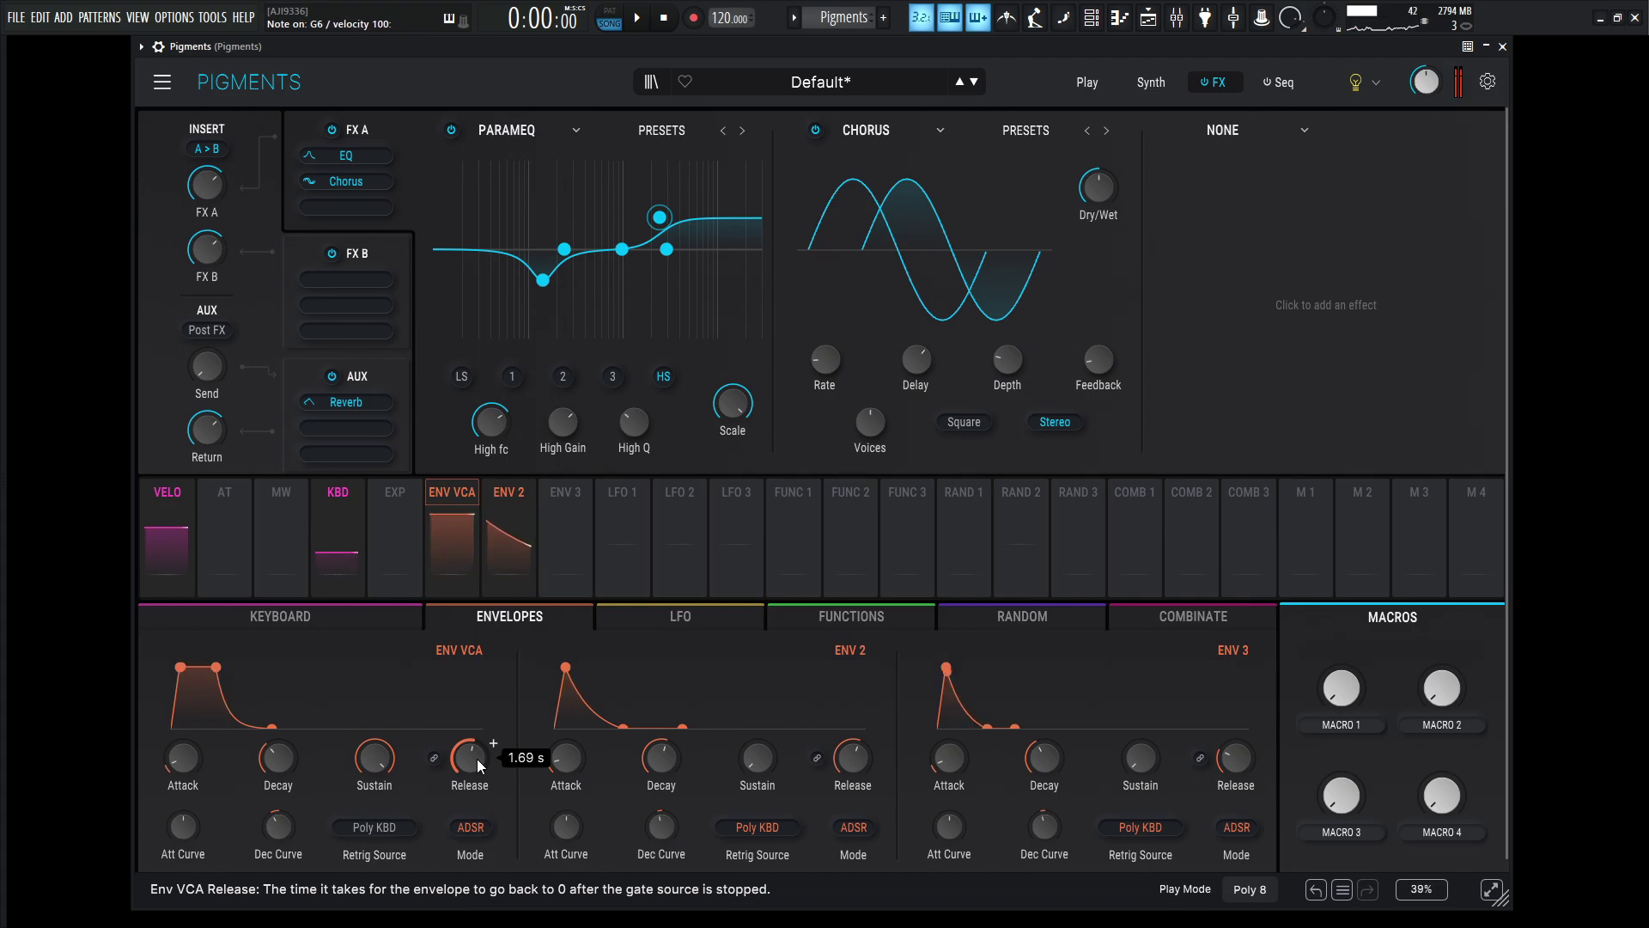
{"action": "key", "text": "r"}
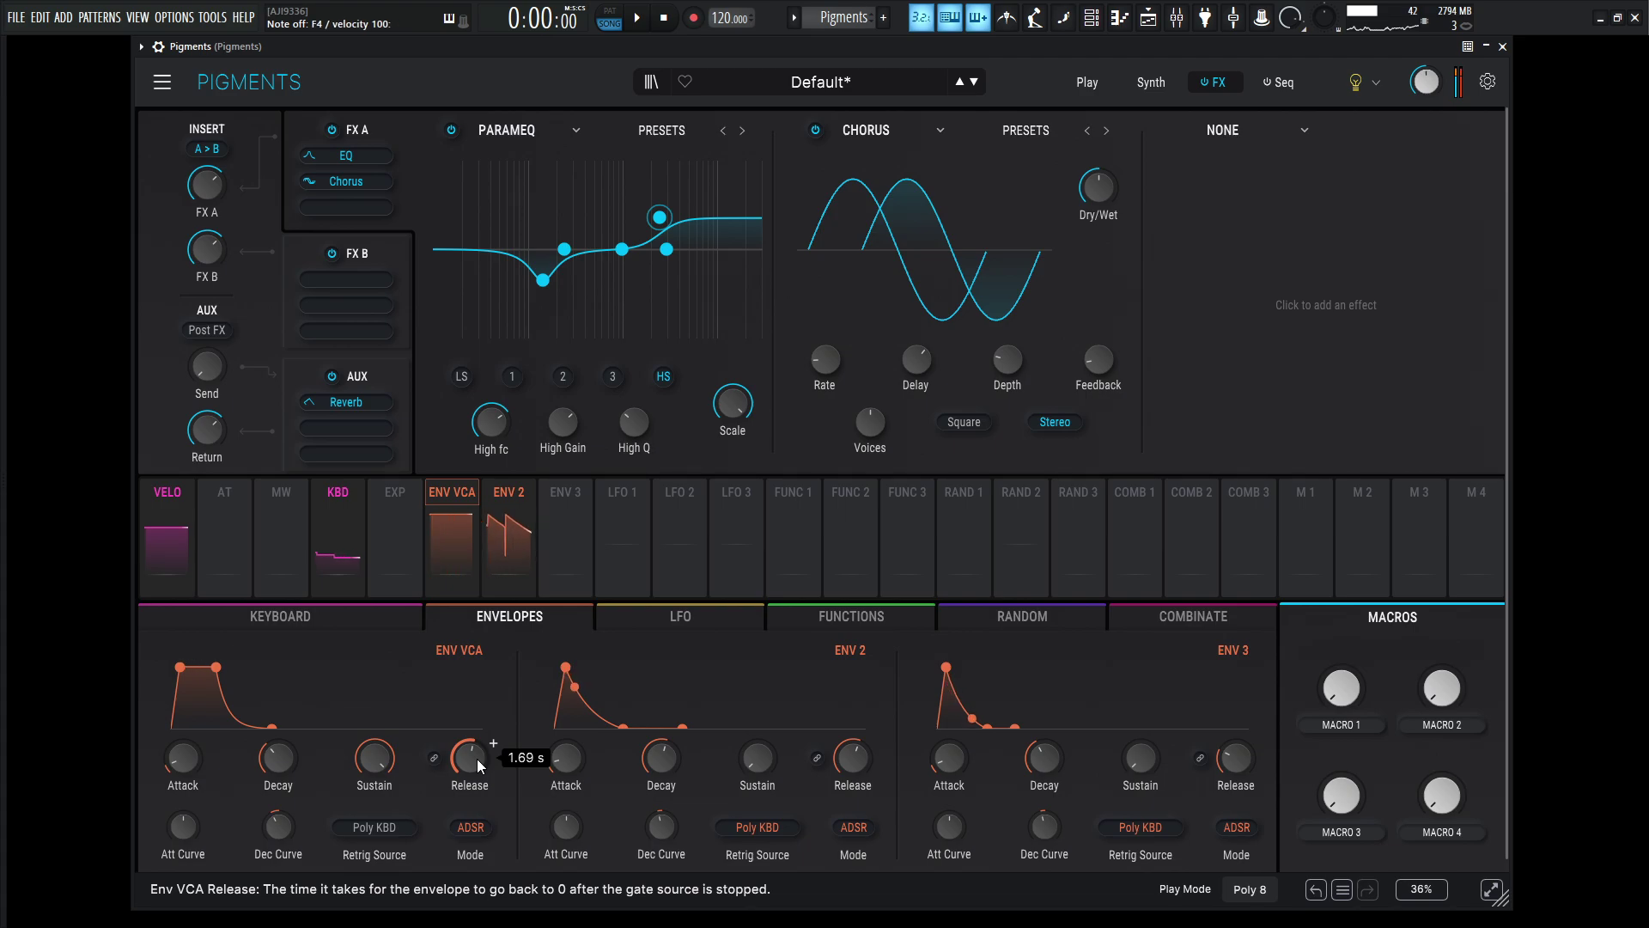
{"action": "key", "text": "t"}
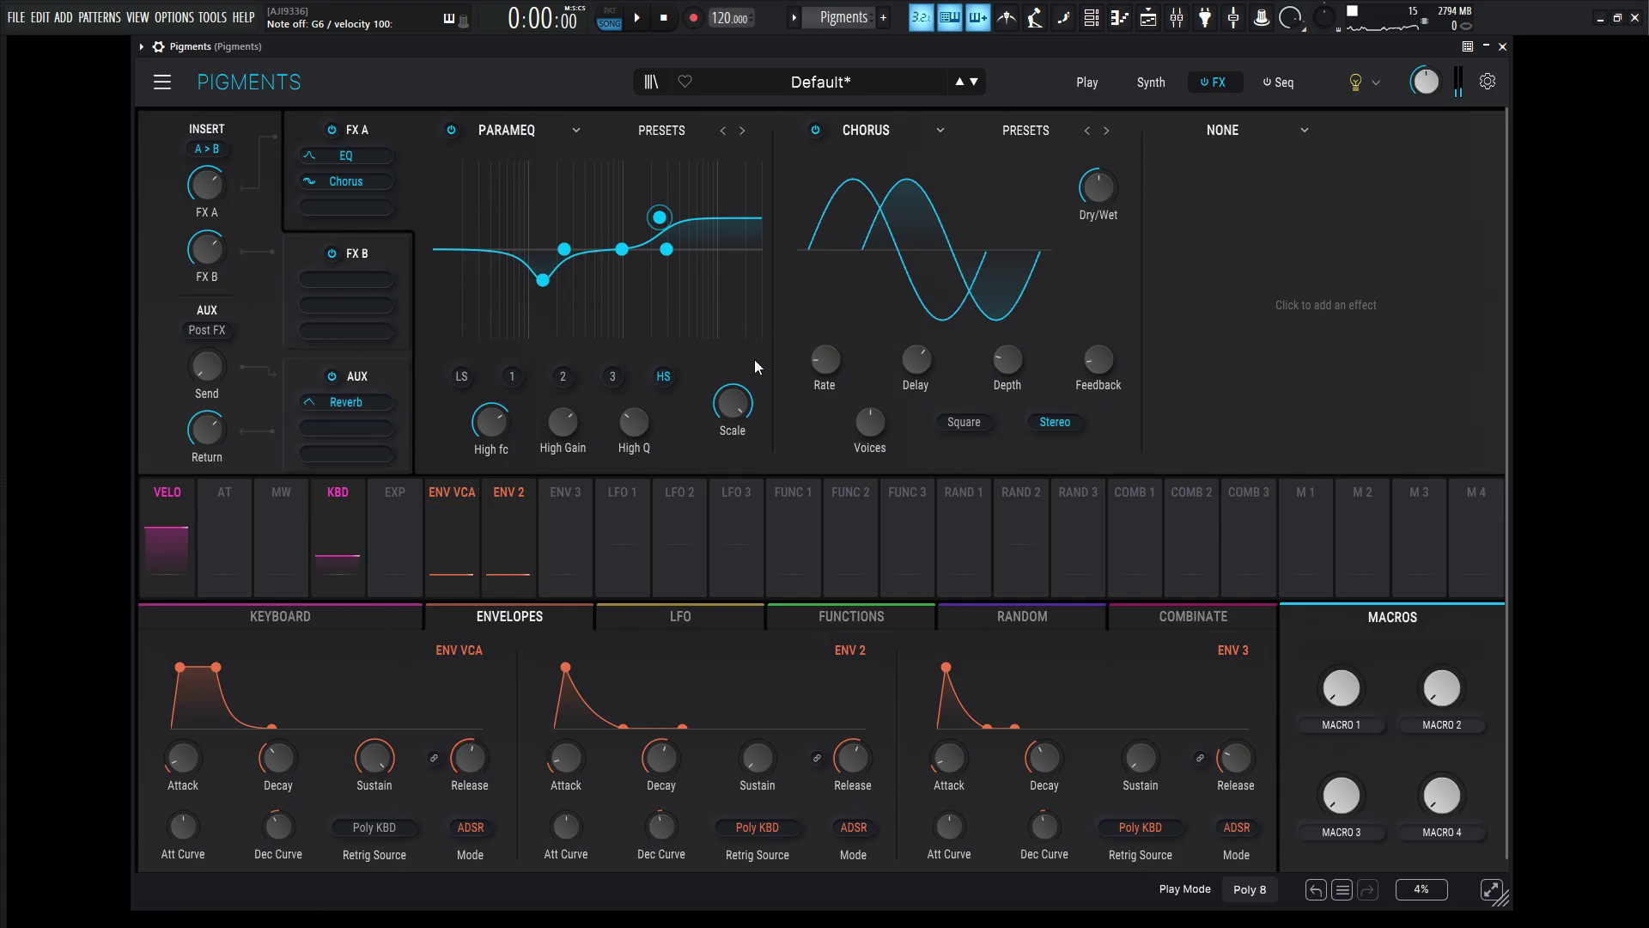
{"action": "mouse_move", "coordinate": [1106, 180]}
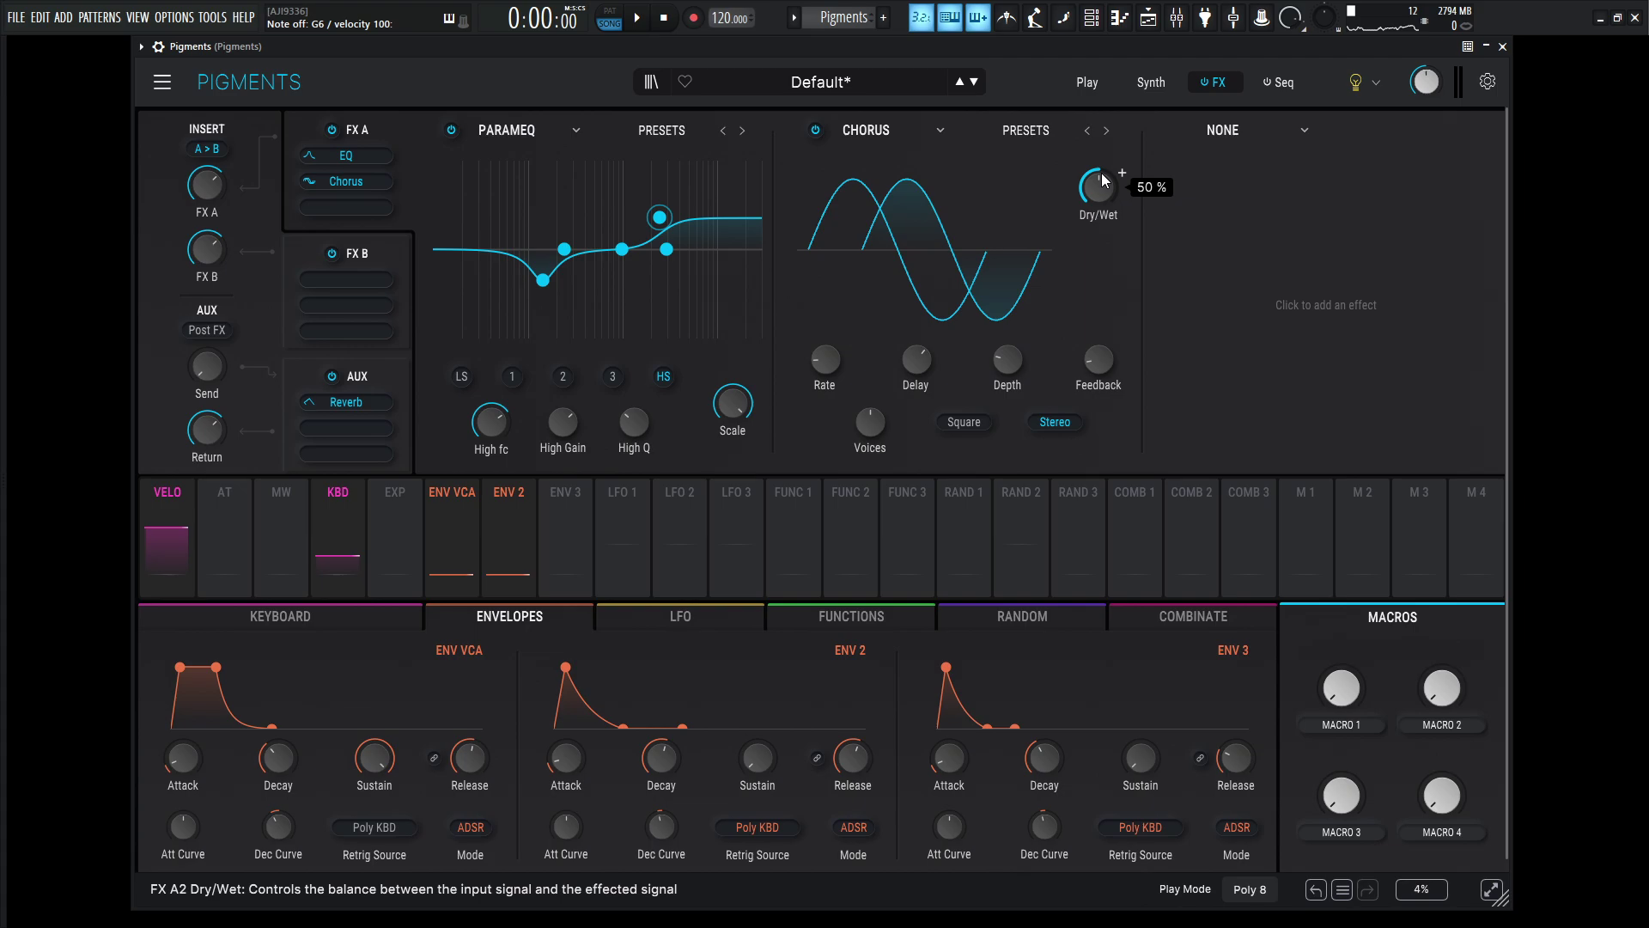
Add a Delay in the third FX A slot after the Chorus, then audition it with a few notes
{"action": "left_click", "coordinate": [1227, 135]}
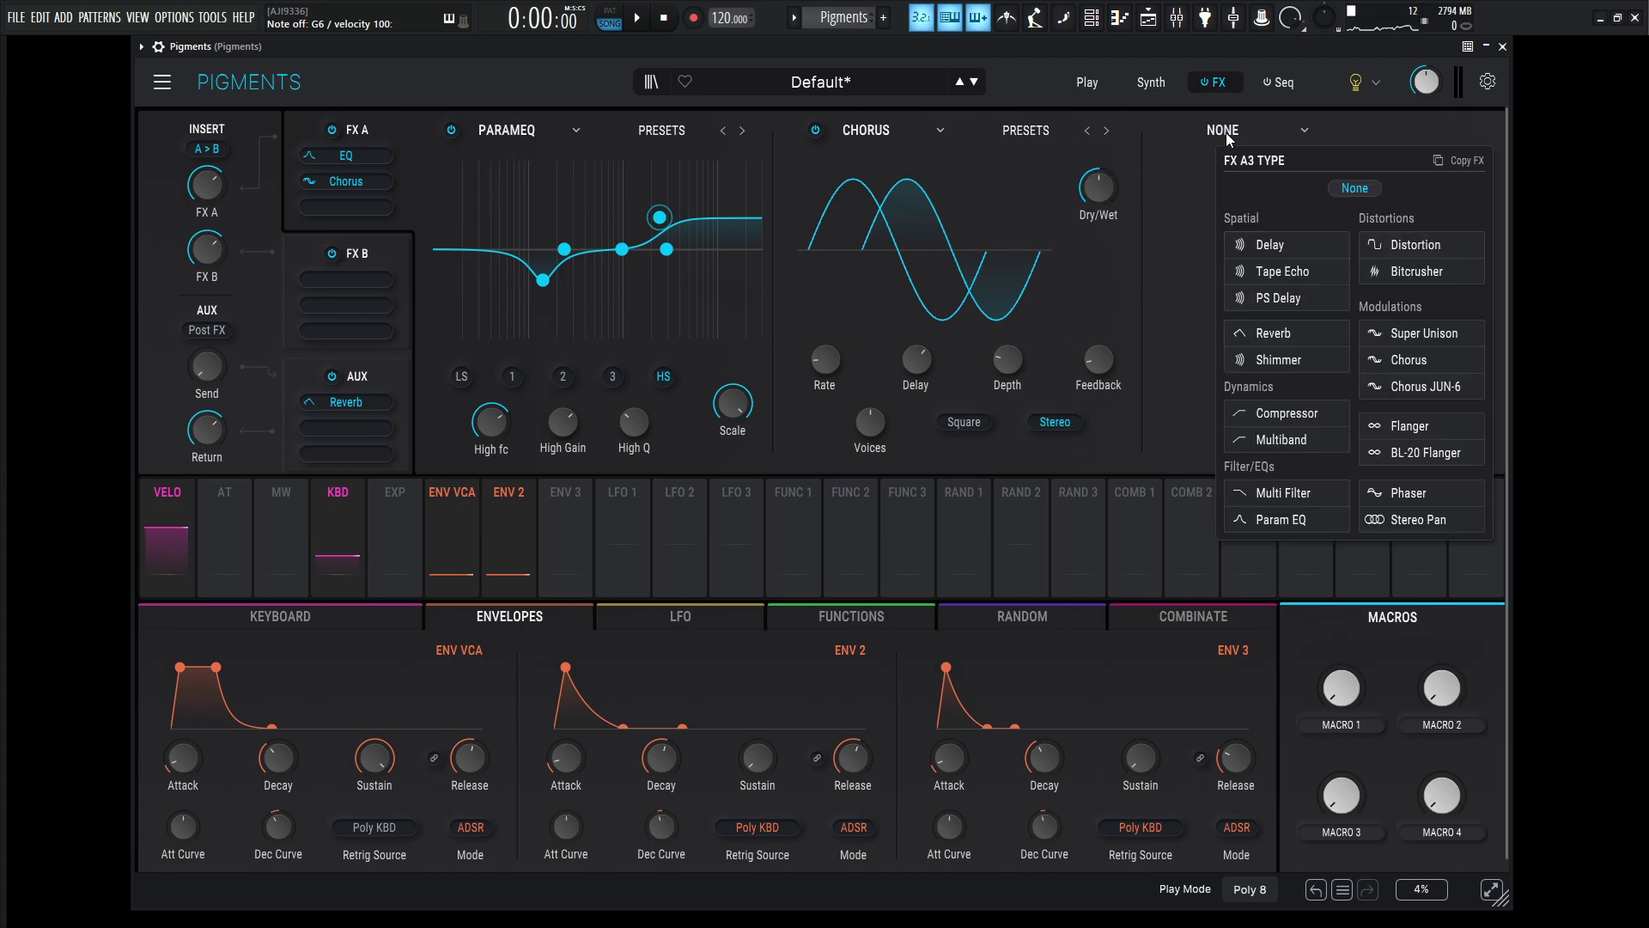
{"action": "left_click", "coordinate": [1326, 254]}
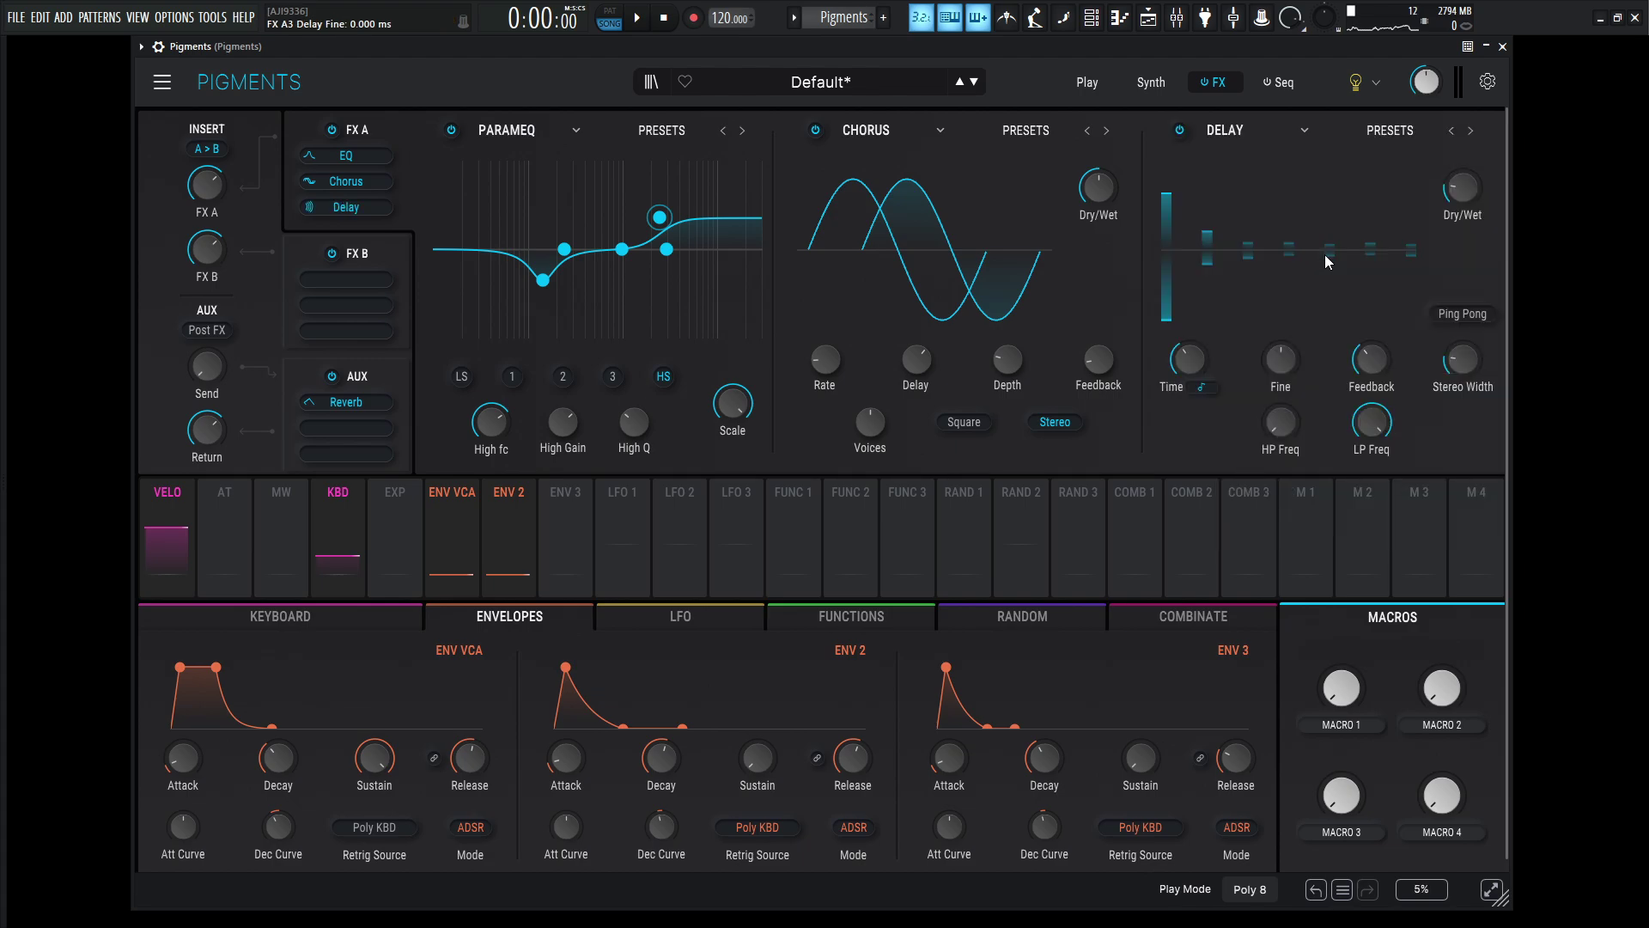
{"action": "key", "text": "r"}
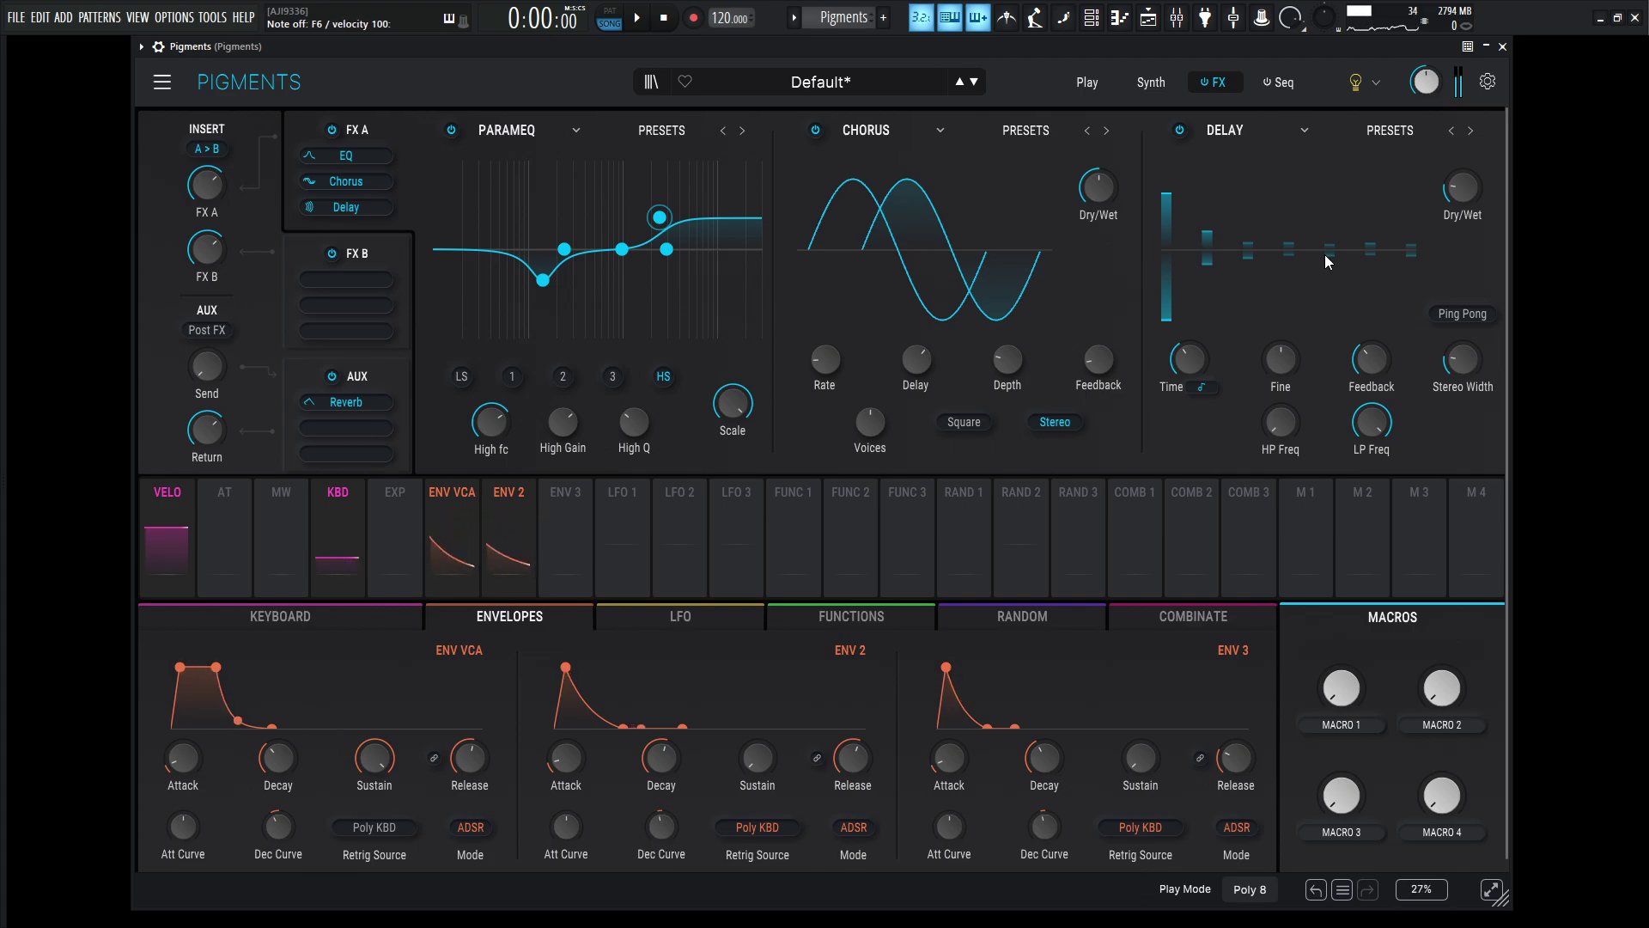
{"action": "key", "text": "7"}
{"action": "key", "text": "j"}
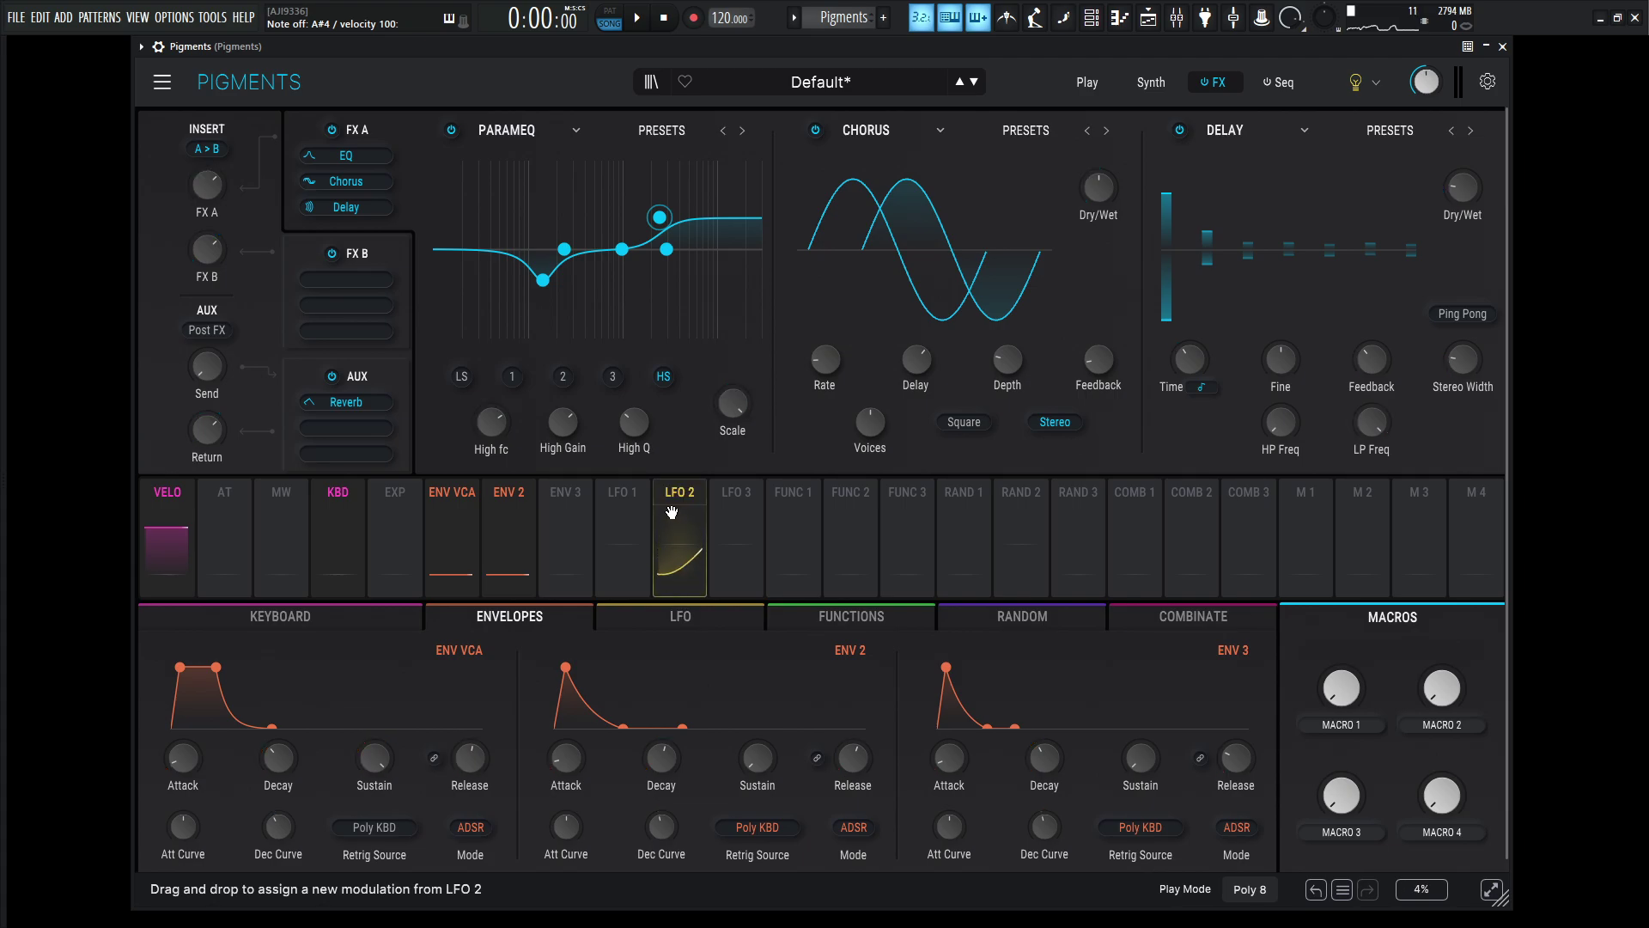
Load a Reverb into FX B slot 1, with LP Freq about 3268 Hz and Size about 1.41
{"action": "left_click", "coordinate": [378, 245]}
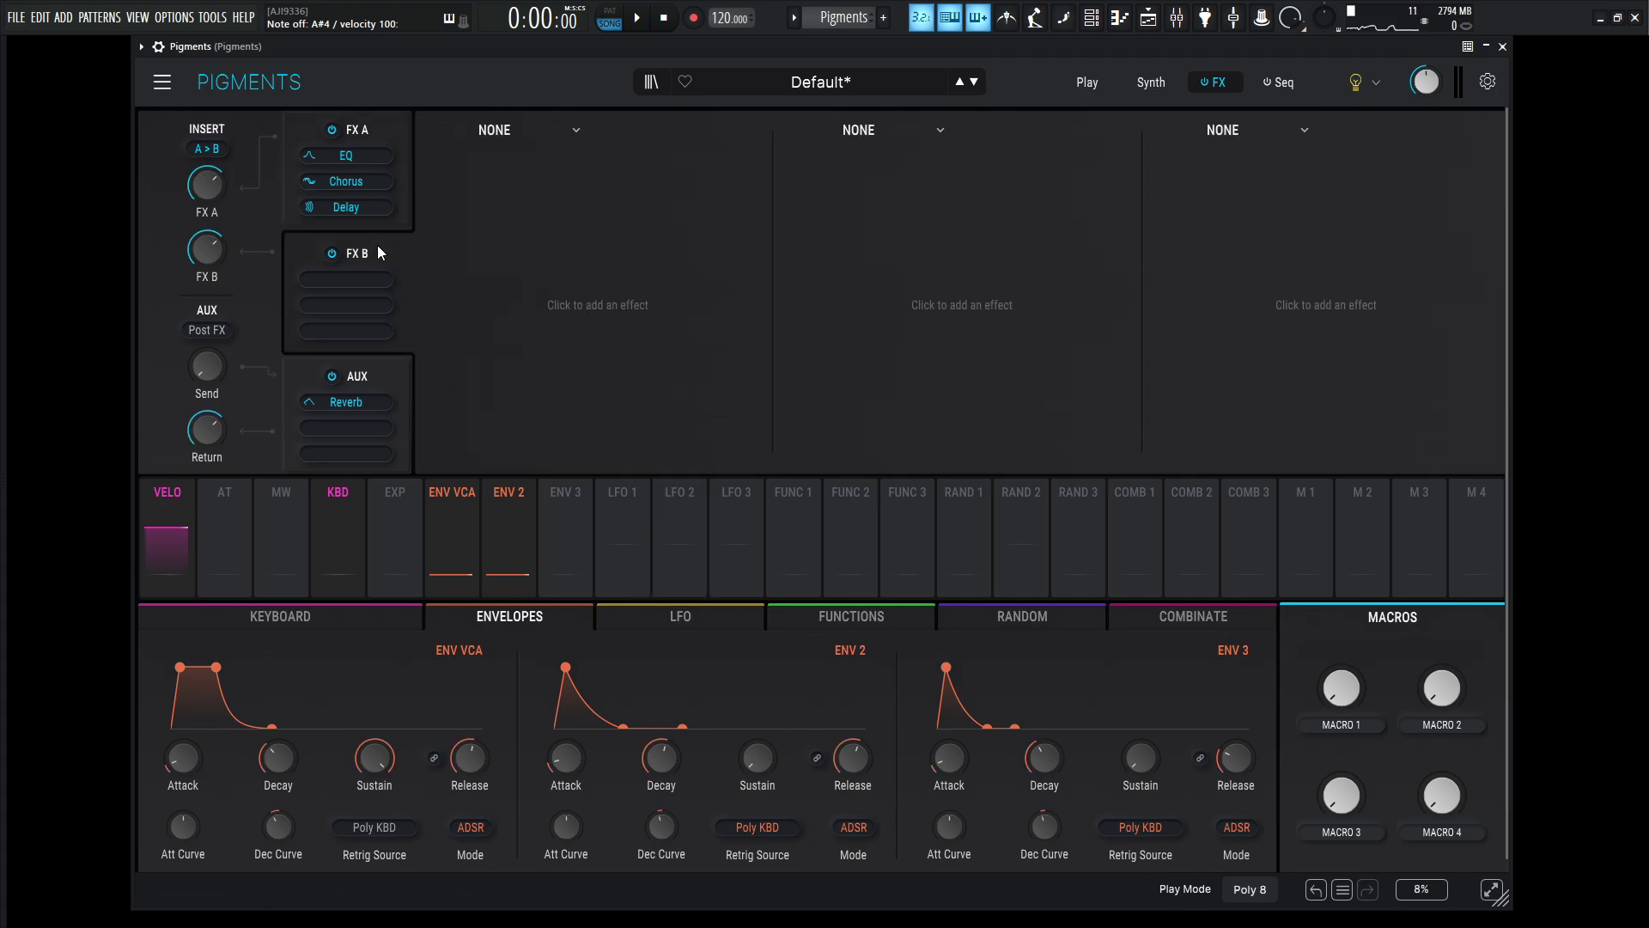
{"action": "left_click", "coordinate": [517, 127]}
{"action": "left_click", "coordinate": [574, 333]}
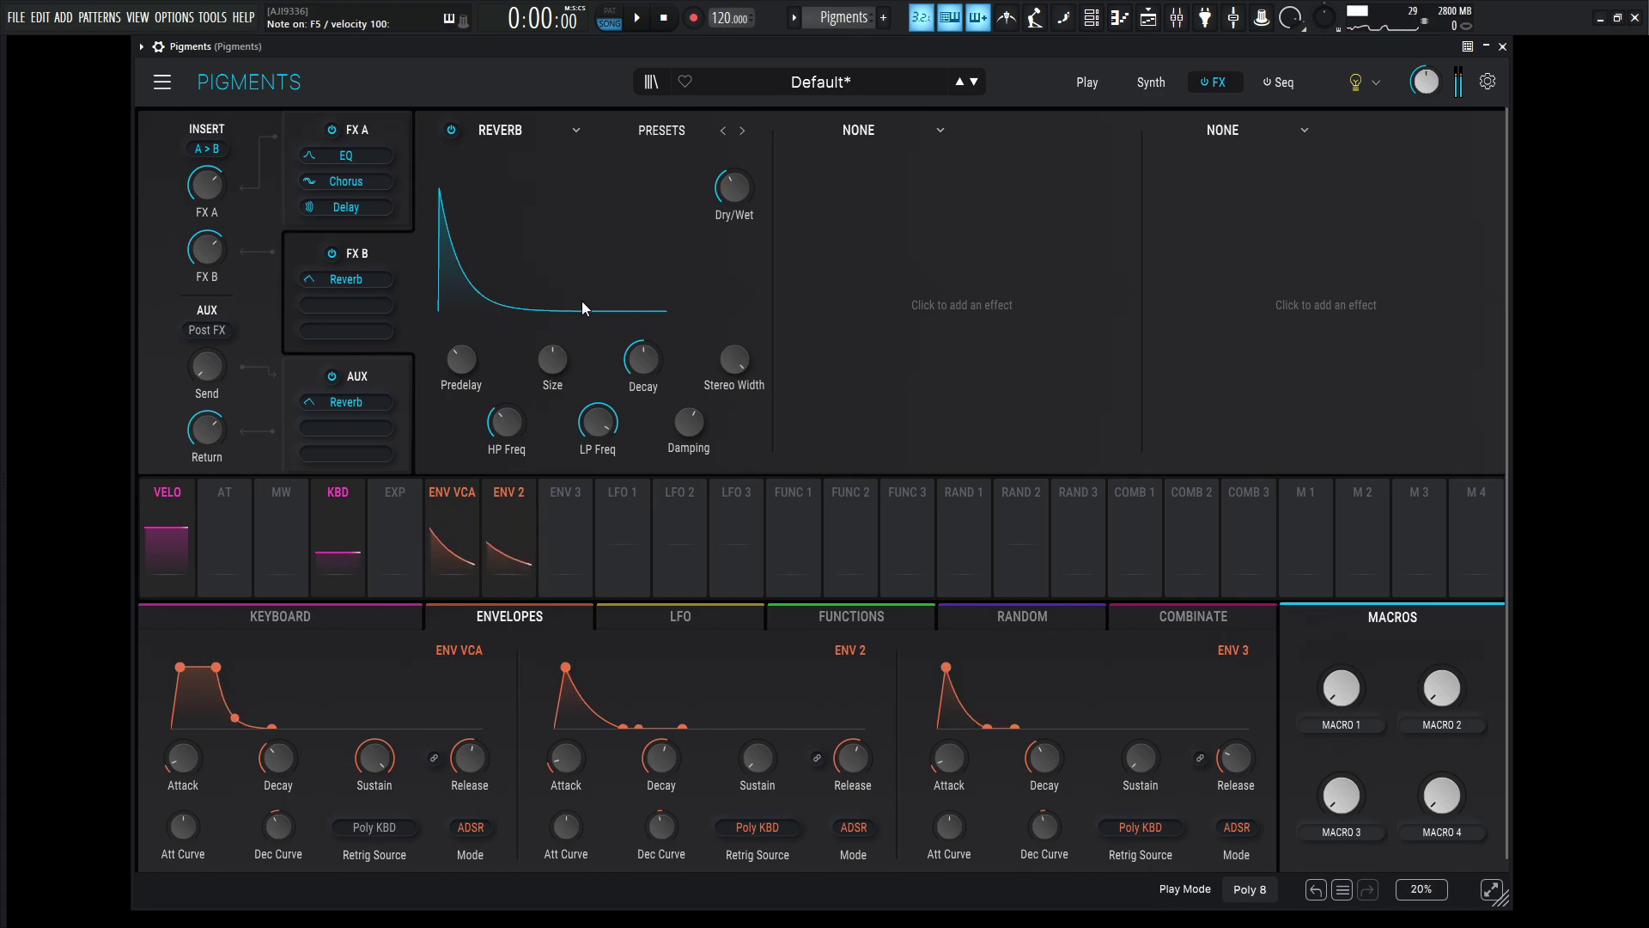
{"action": "scroll", "coordinate": [601, 419], "scroll_direction": "up", "scroll_amount": 3}
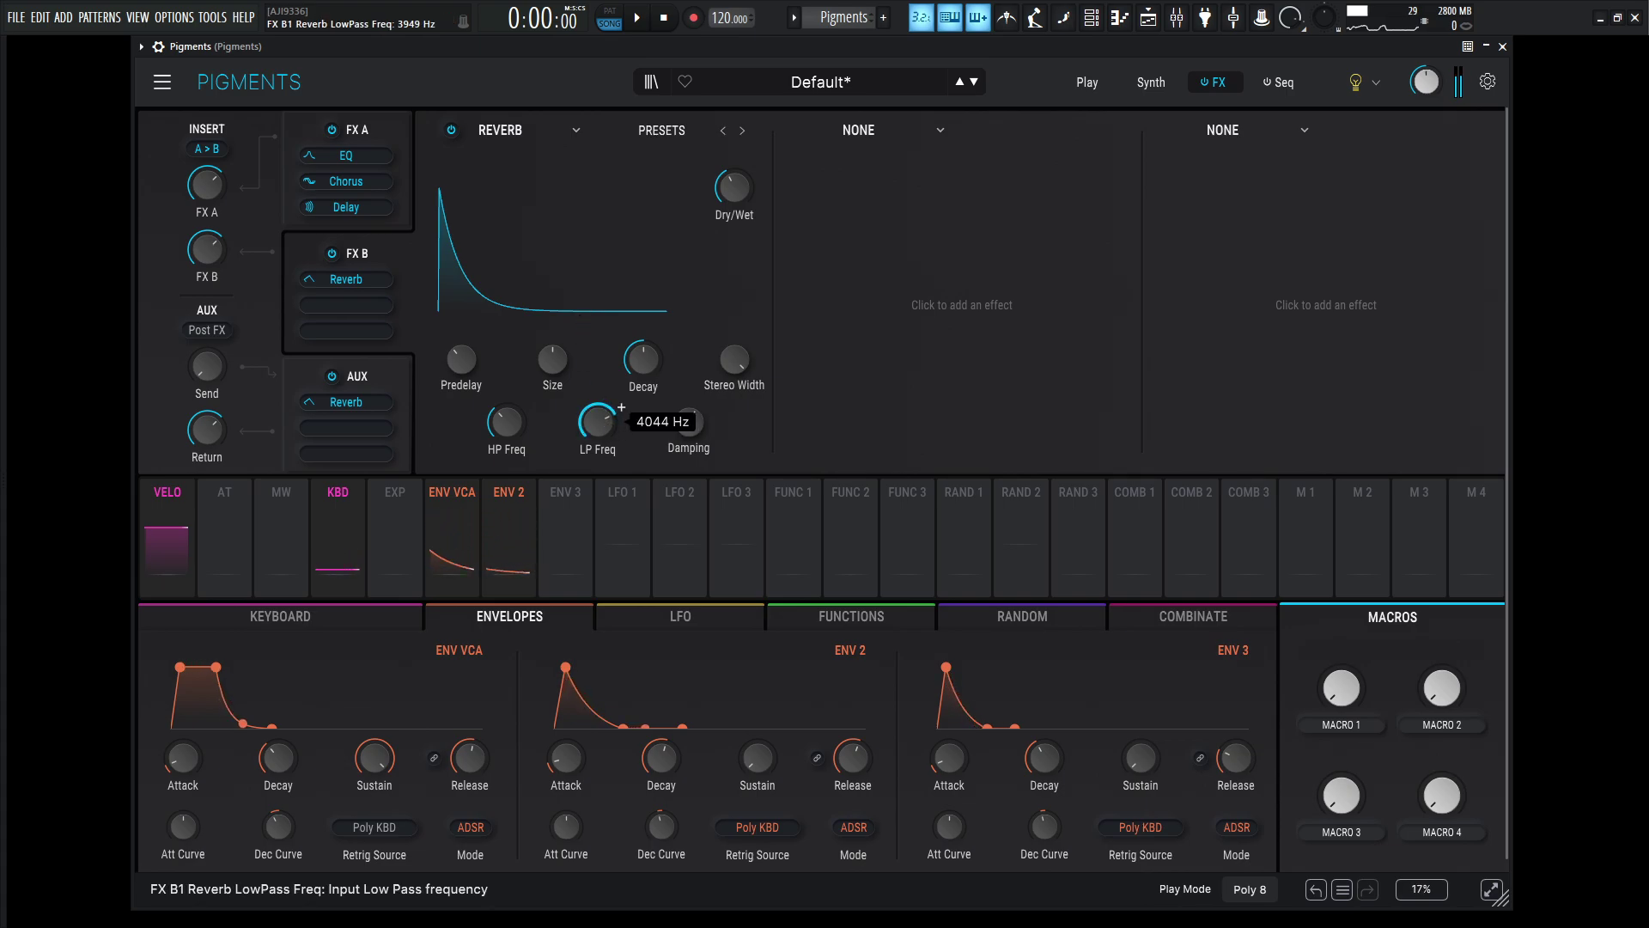
{"action": "scroll", "coordinate": [622, 408], "scroll_direction": "down", "scroll_amount": 2}
{"action": "scroll", "coordinate": [561, 363], "scroll_direction": "up", "scroll_amount": 3}
{"action": "scroll", "coordinate": [560, 363], "scroll_direction": "down", "scroll_amount": 1}
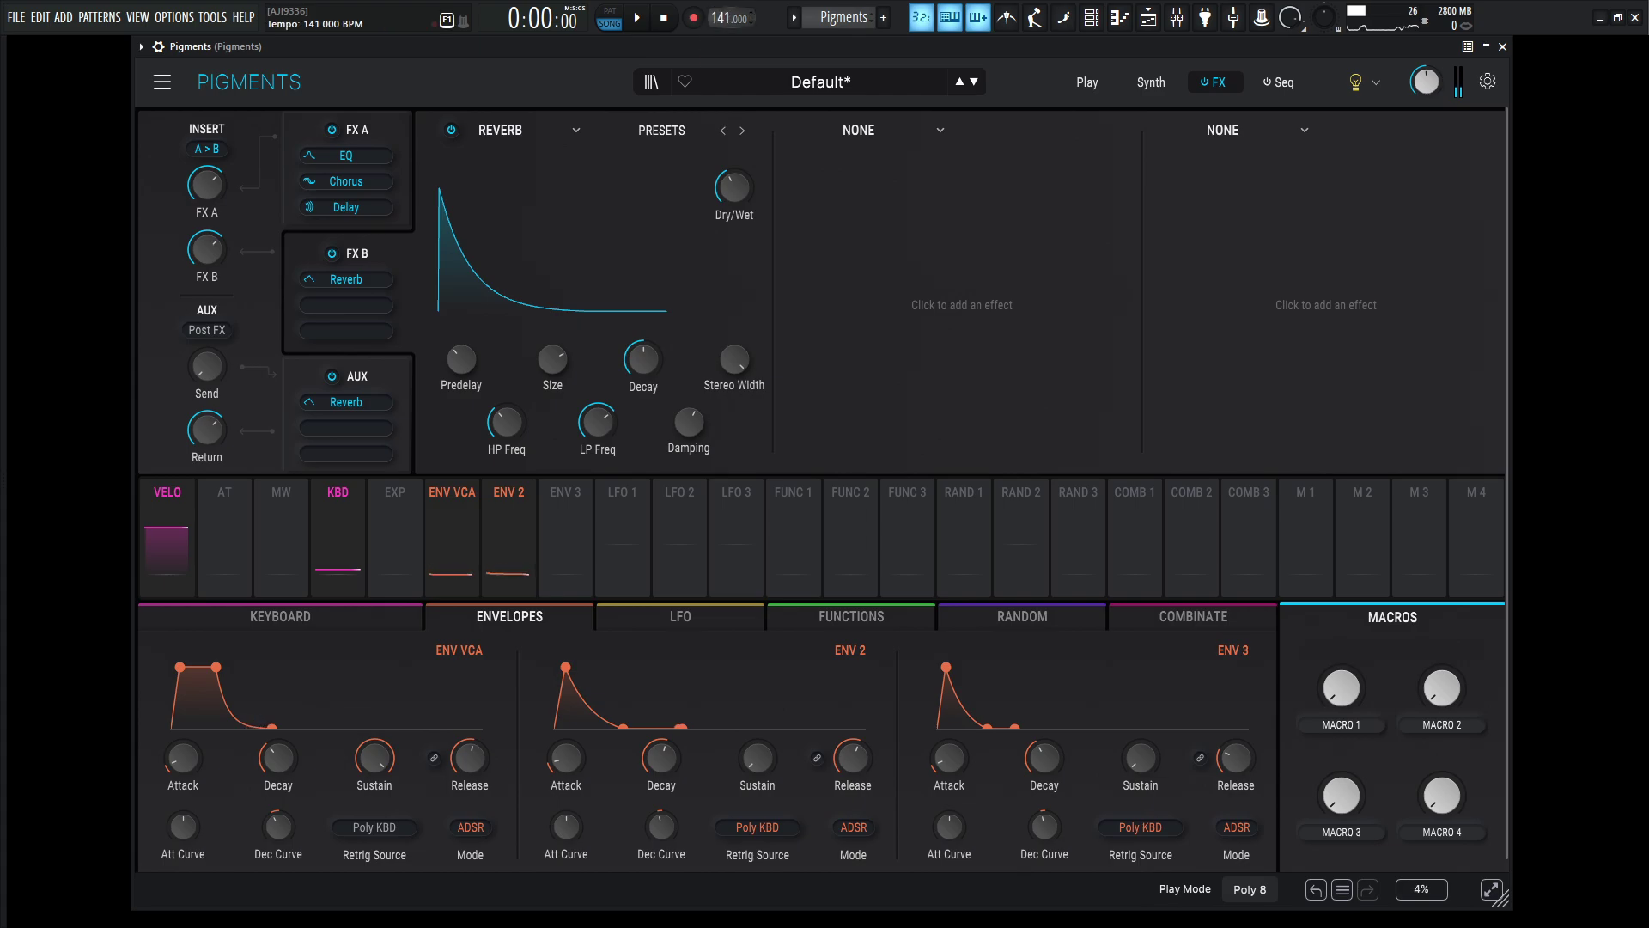
Set the host tempo to 144 BPM and stop playback
{"action": "left_click_drag", "start_coordinate": [728, 17], "coordinate": [817, 342]}
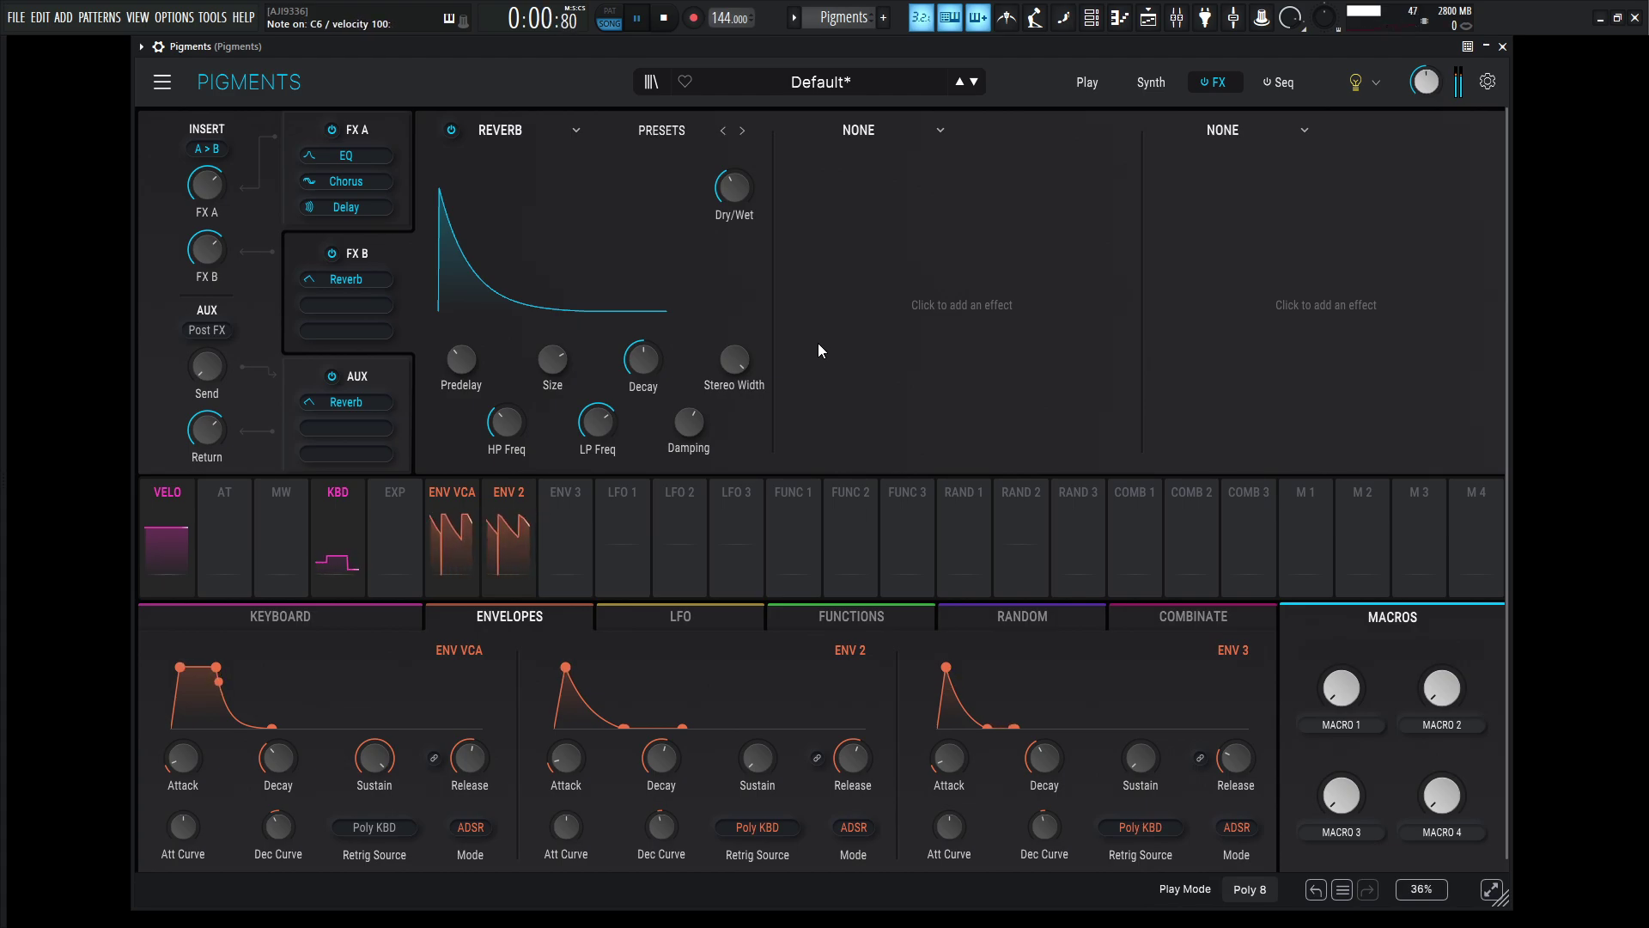
{"action": "key", "text": "space"}
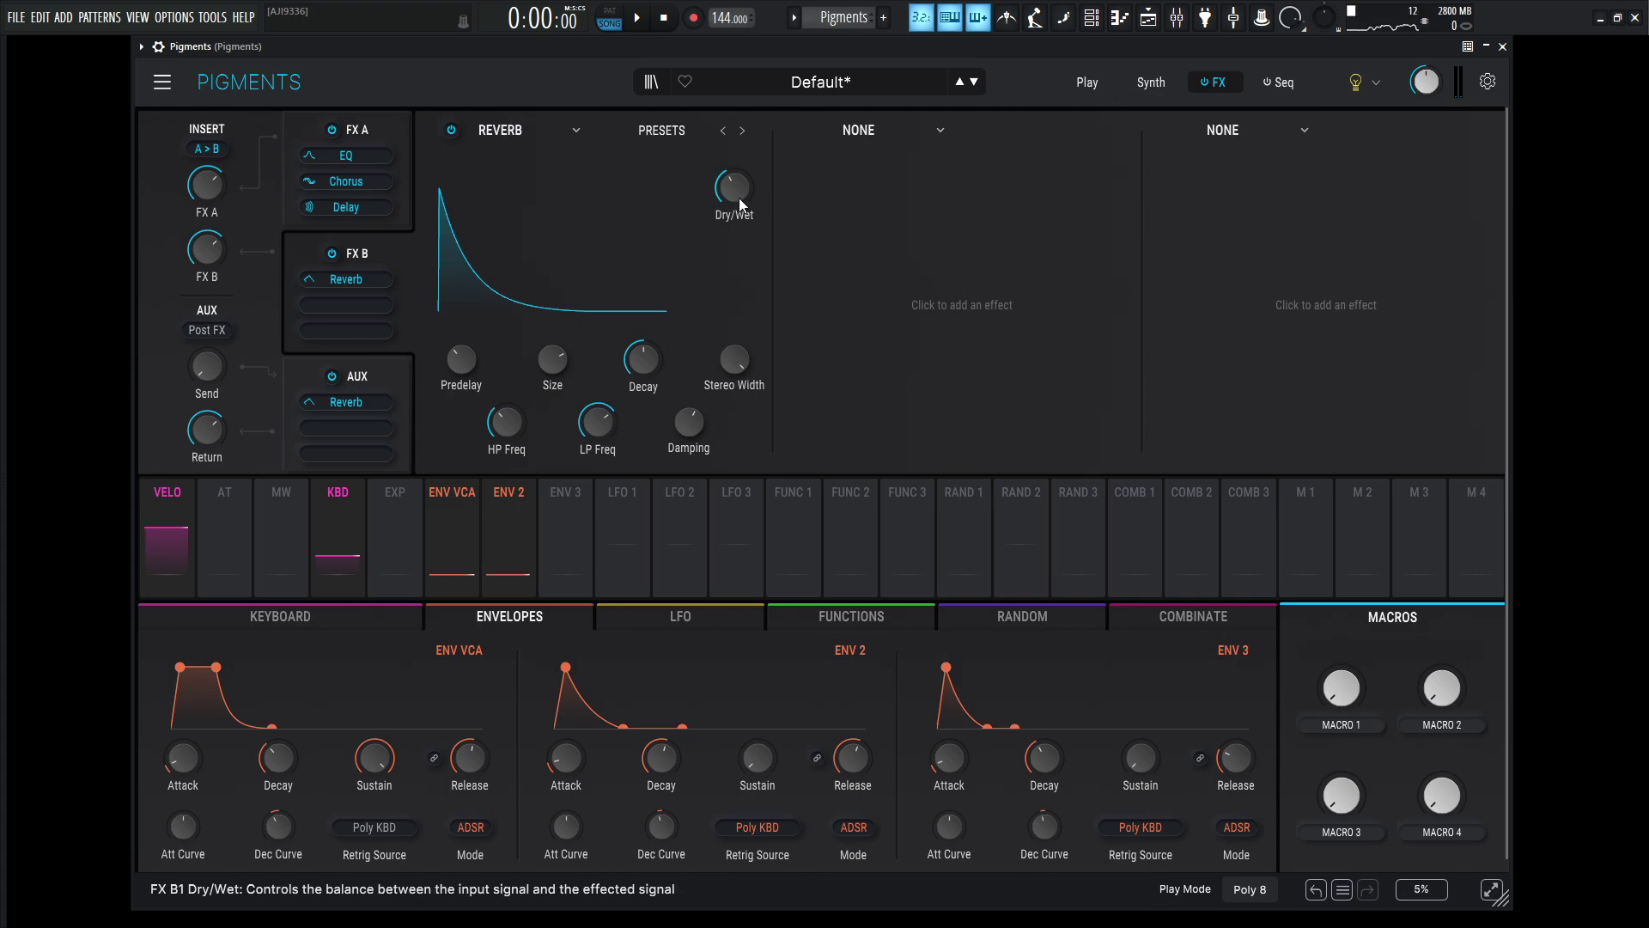
Move the Reverb to FX B slot 2 and load a Phaser at 13% dry/wet into slot 1
{"action": "mouse_move", "coordinate": [356, 280]}
{"action": "left_mouse_down"}
{"action": "mouse_move", "coordinate": [354, 313]}
{"action": "mouse_move", "coordinate": [386, 295]}
{"action": "left_mouse_up"}
{"action": "left_click", "coordinate": [501, 135]}
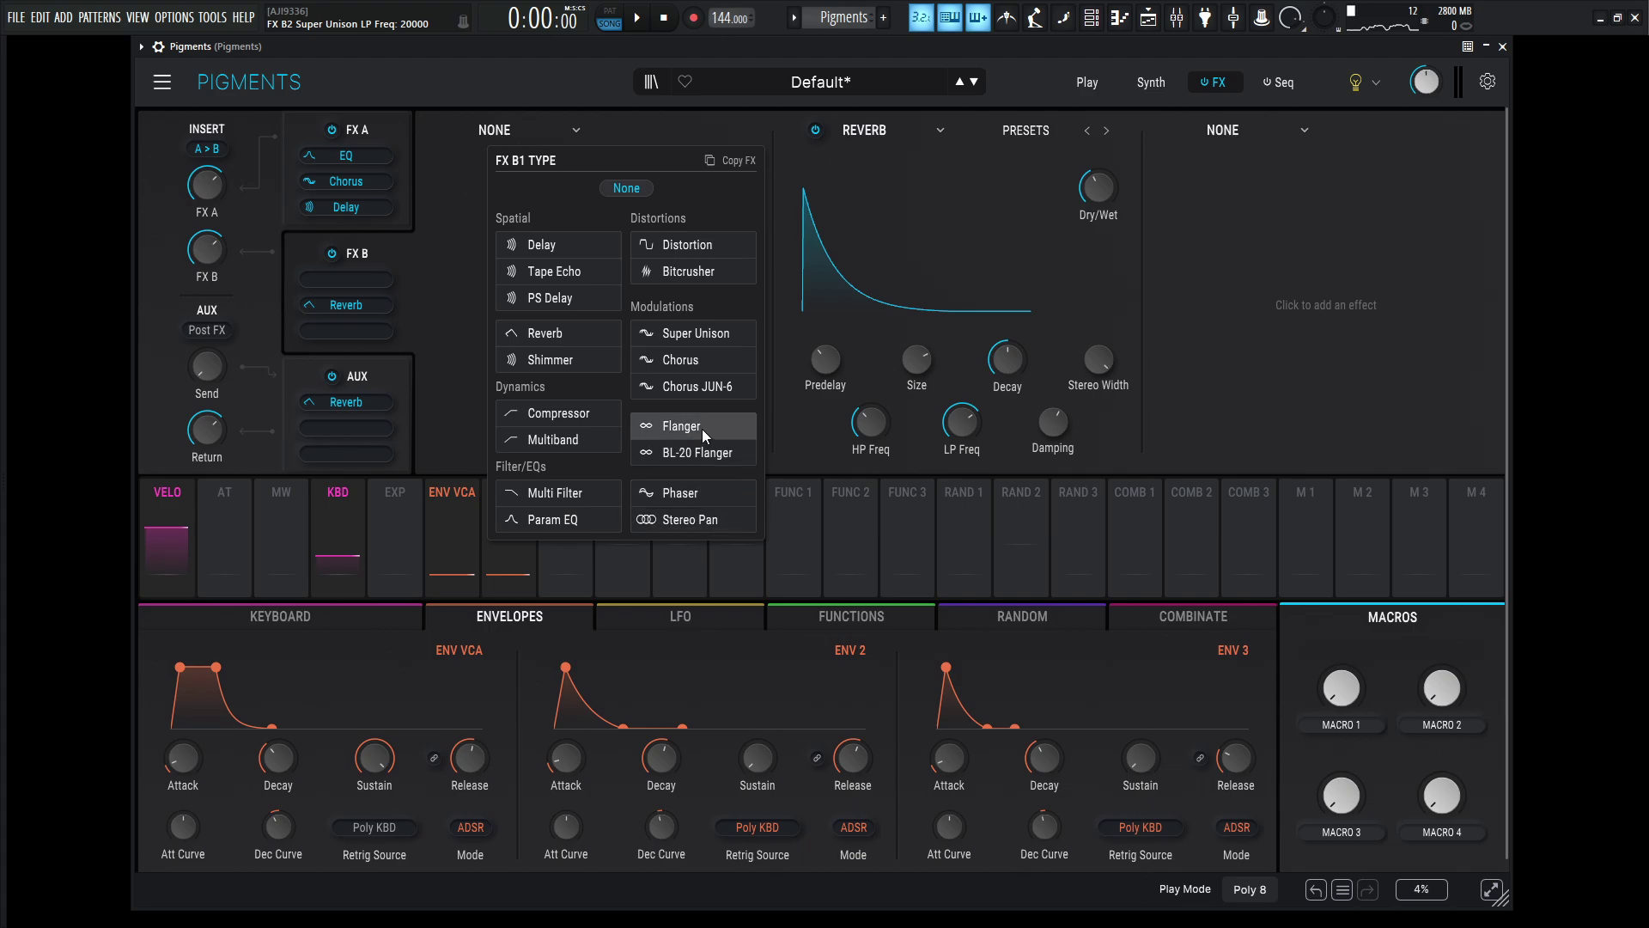
{"action": "left_click", "coordinate": [706, 490]}
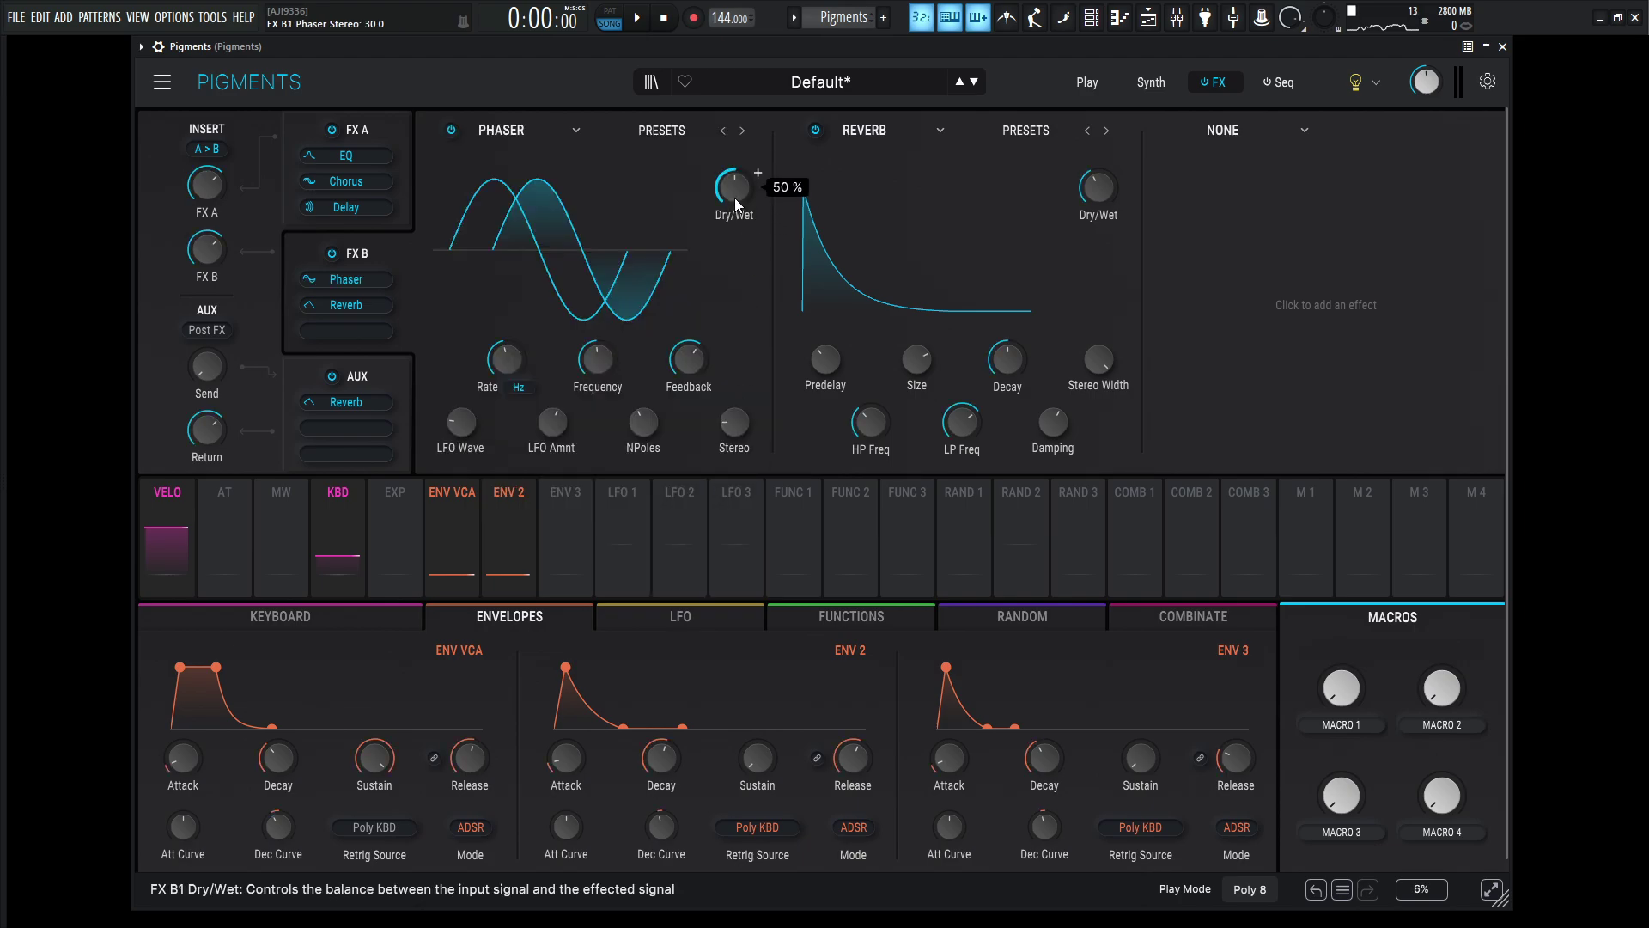
{"action": "left_click_drag", "start_coordinate": [732, 189], "coordinate": [733, 254]}
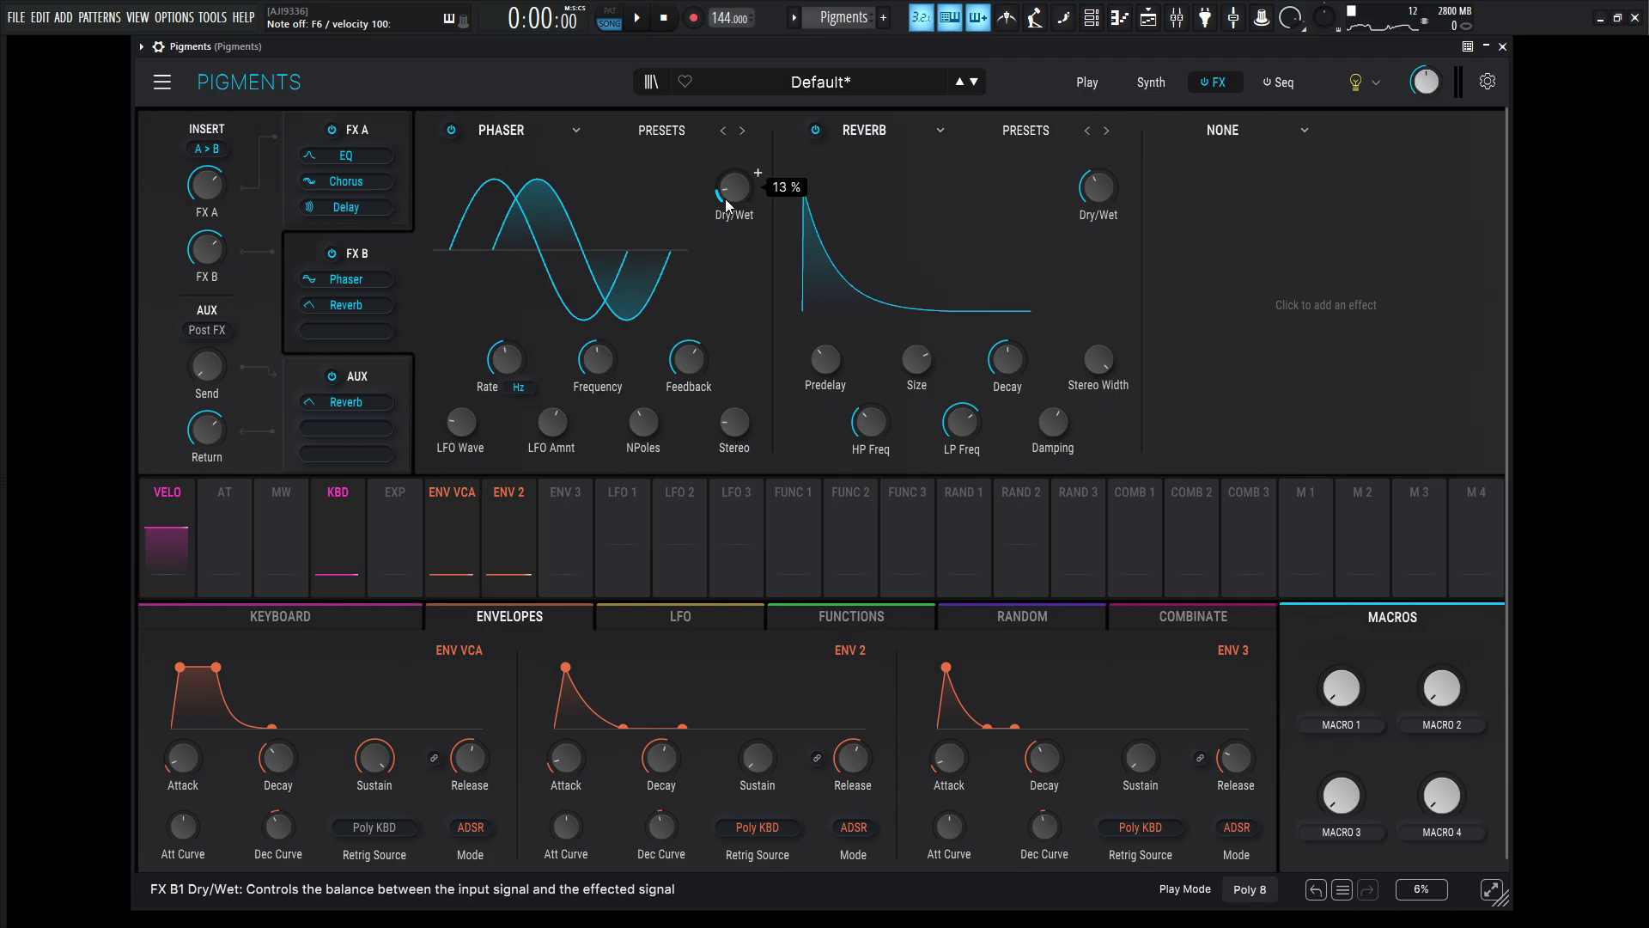
Map Macro 1 to Filter 1 cutoff with more depth, then set Macro 1 to about 0.936
{"action": "left_click", "coordinate": [1152, 85]}
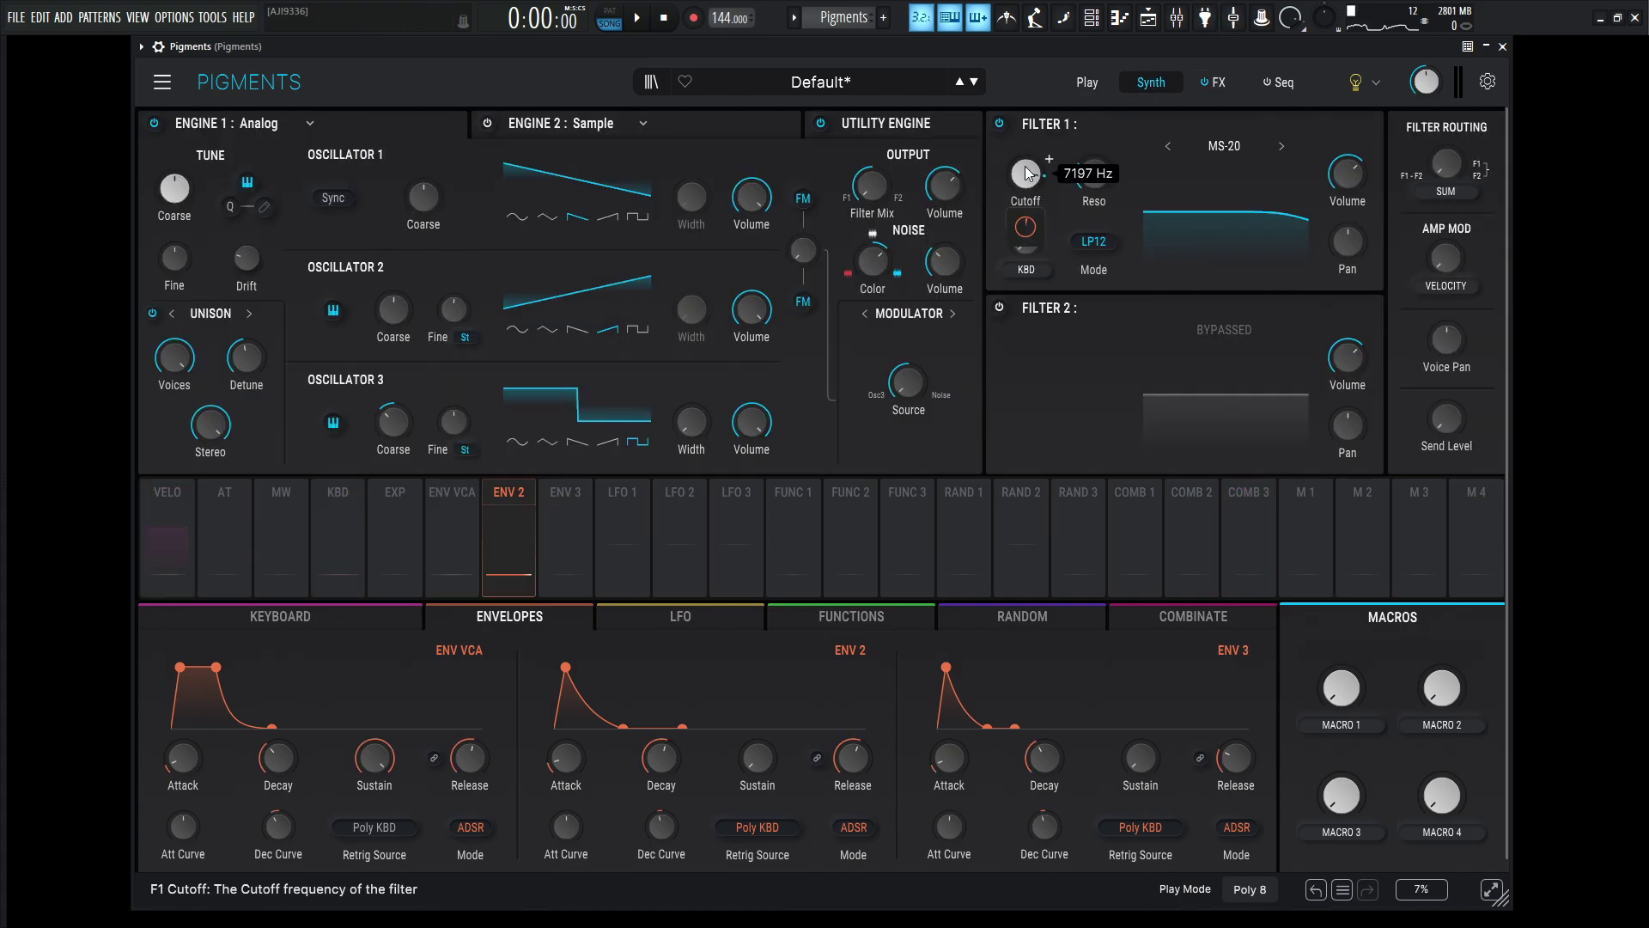
{"action": "left_click_drag", "start_coordinate": [1306, 549], "coordinate": [1028, 185]}
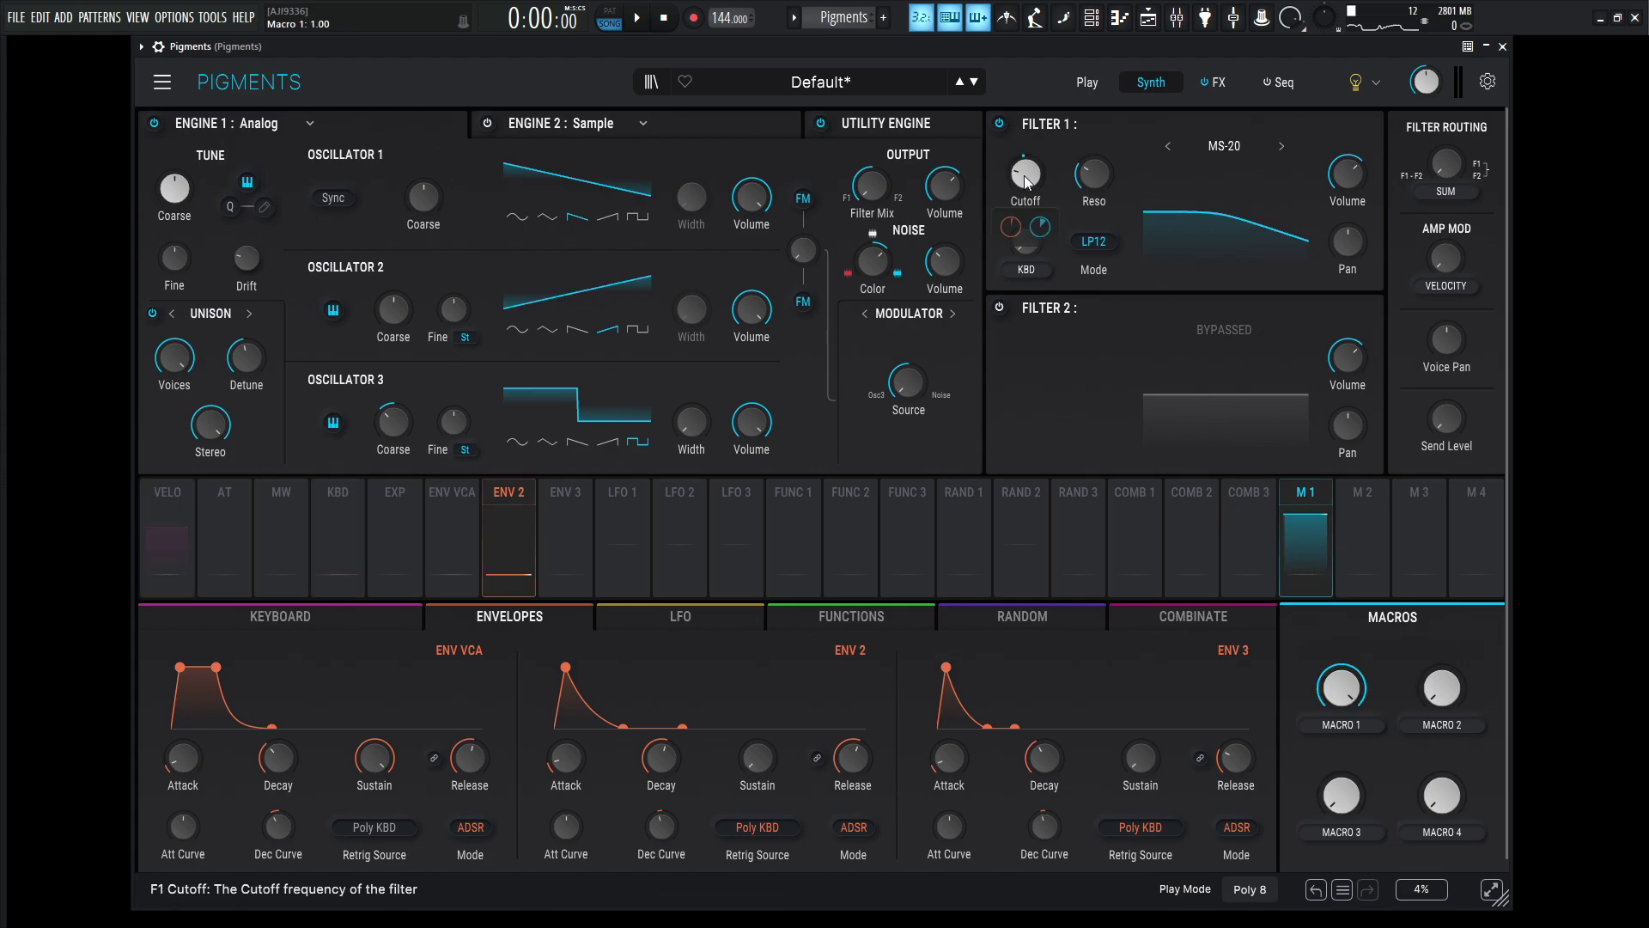
{"action": "mouse_move", "coordinate": [1044, 239]}
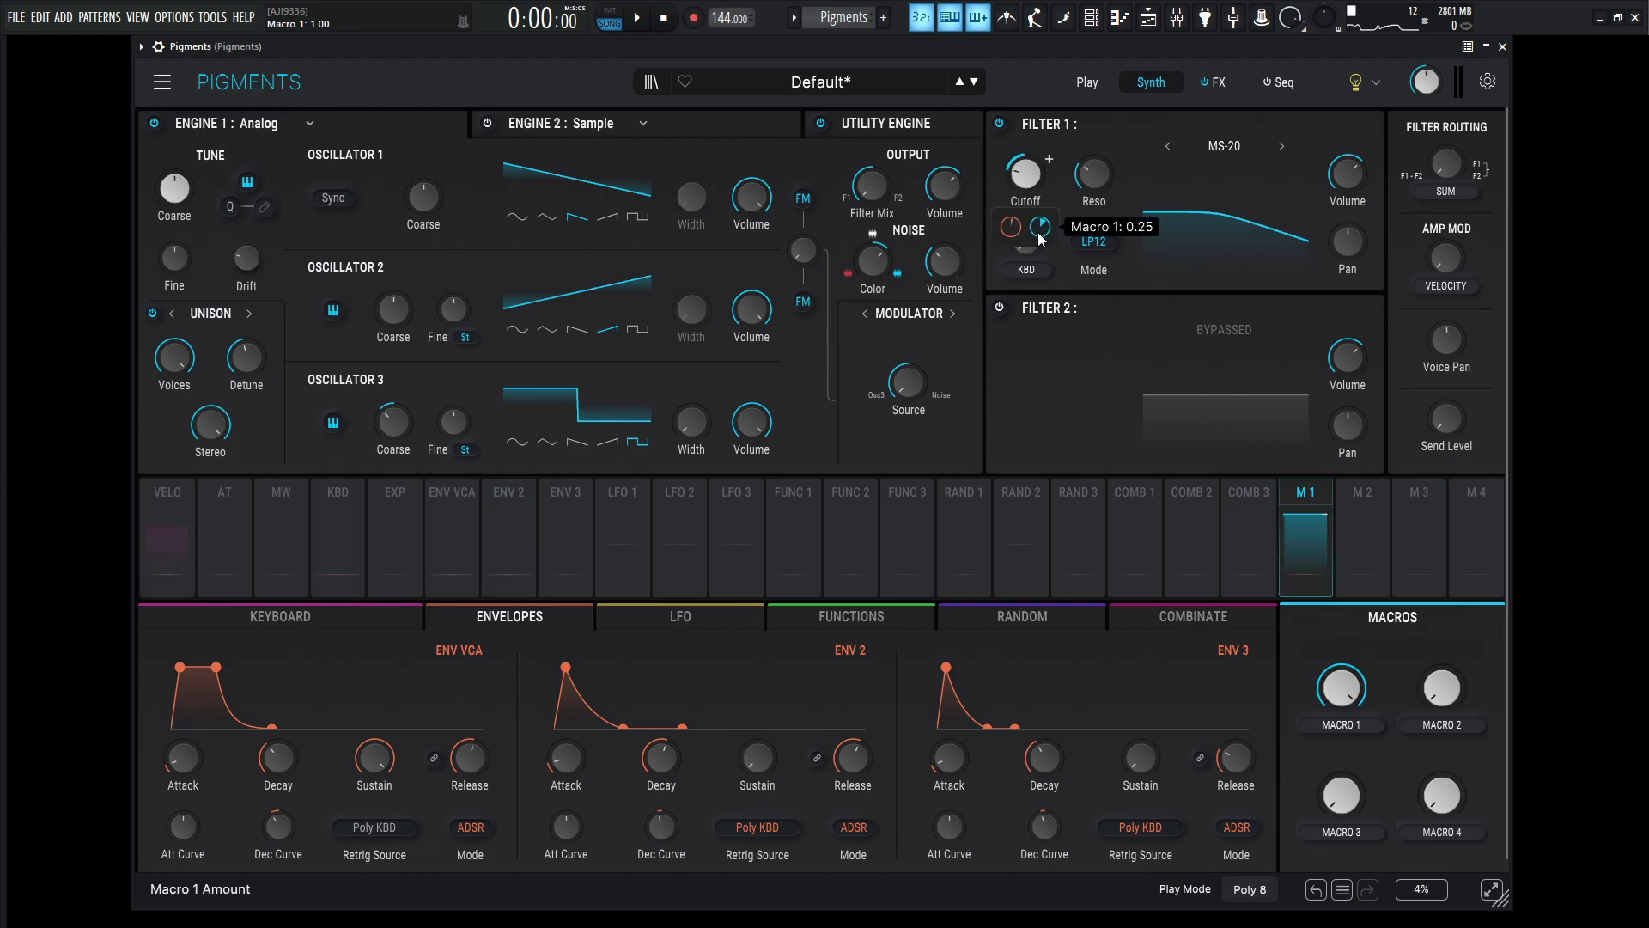
{"action": "left_click_drag", "start_coordinate": [1042, 238], "coordinate": [1042, 160]}
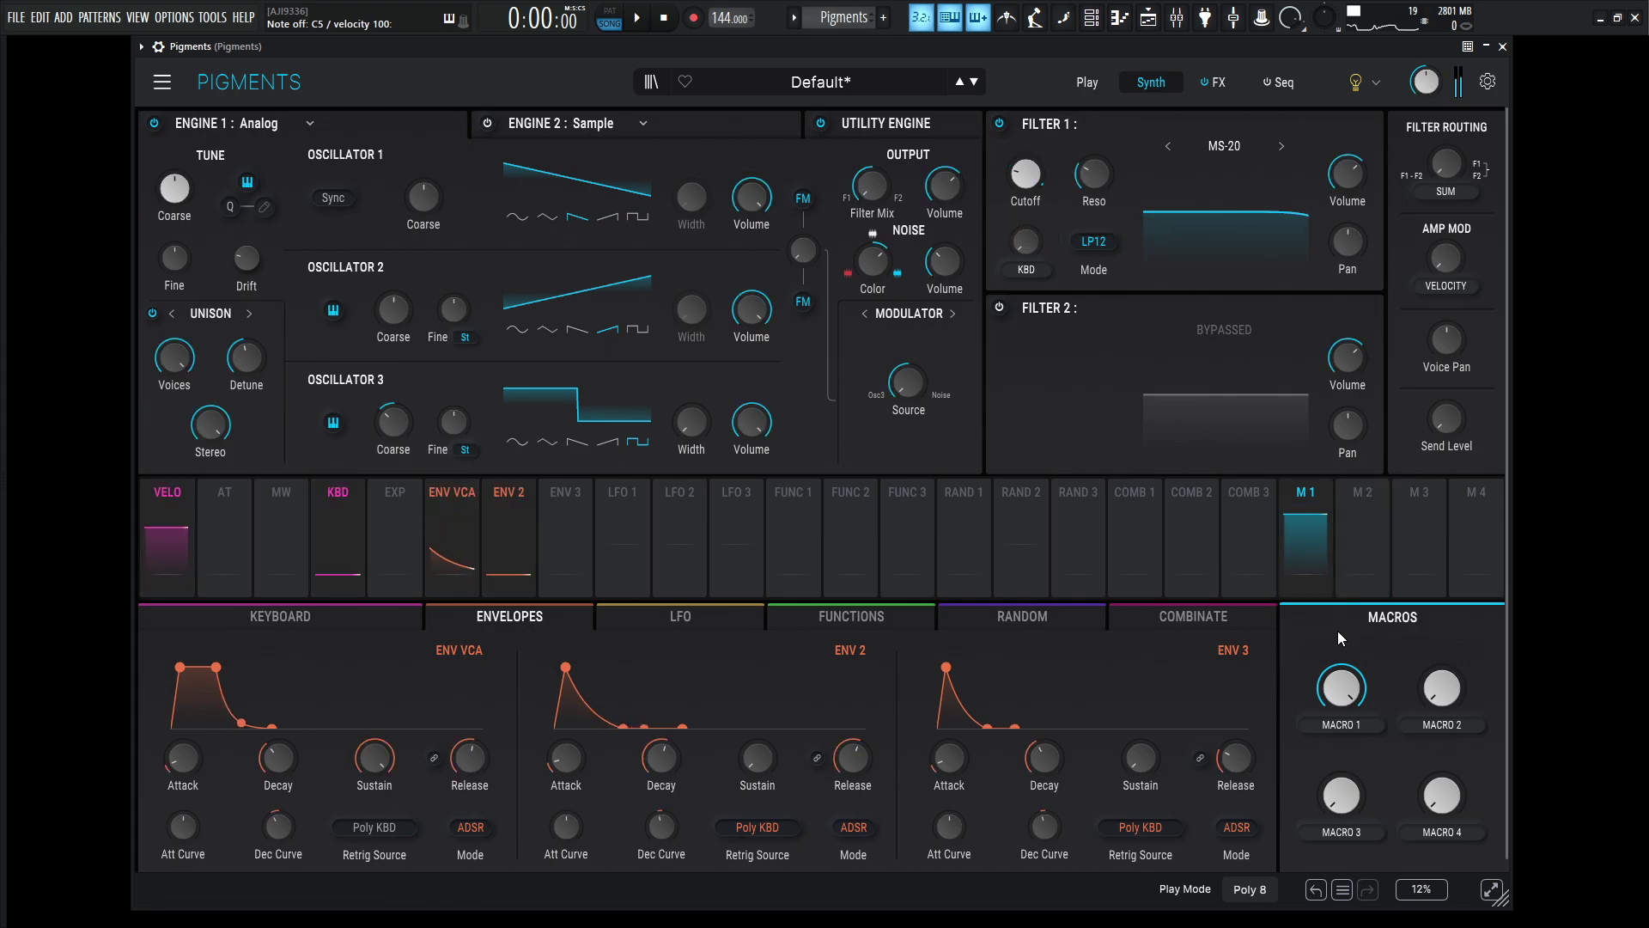
{"action": "left_click_drag", "start_coordinate": [1338, 685], "coordinate": [1350, 596]}
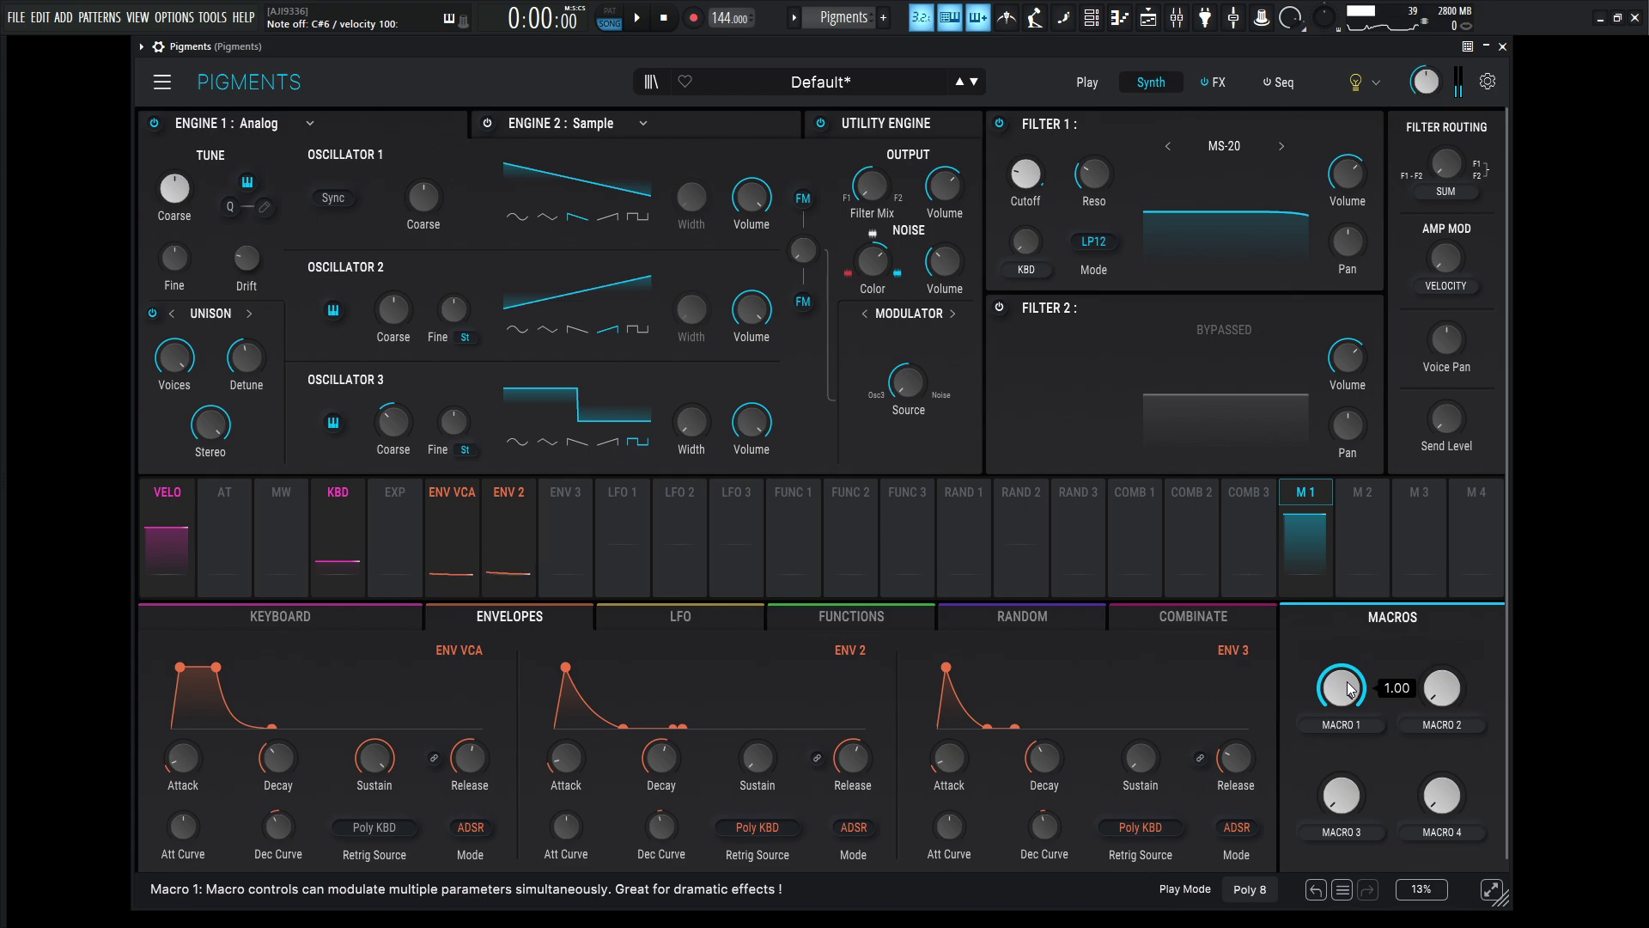
{"action": "left_click_drag", "start_coordinate": [1350, 687], "coordinate": [1350, 730]}
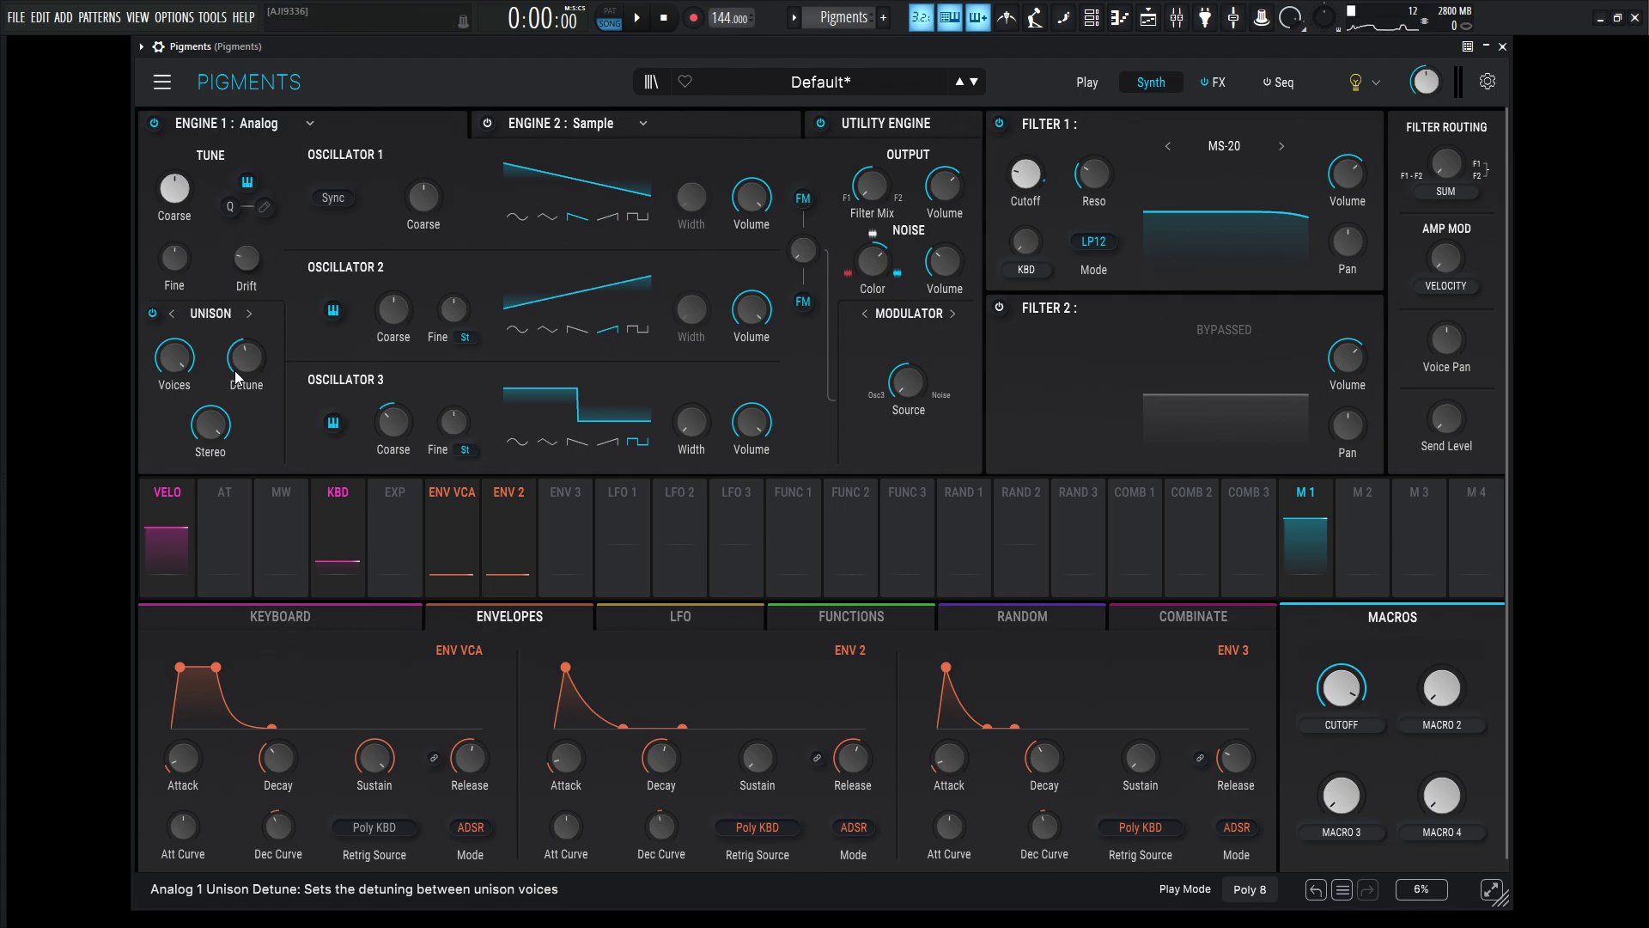
Lower Unison Detune to 1.36% and audition the tighter sound
{"action": "mouse_move", "coordinate": [255, 376]}
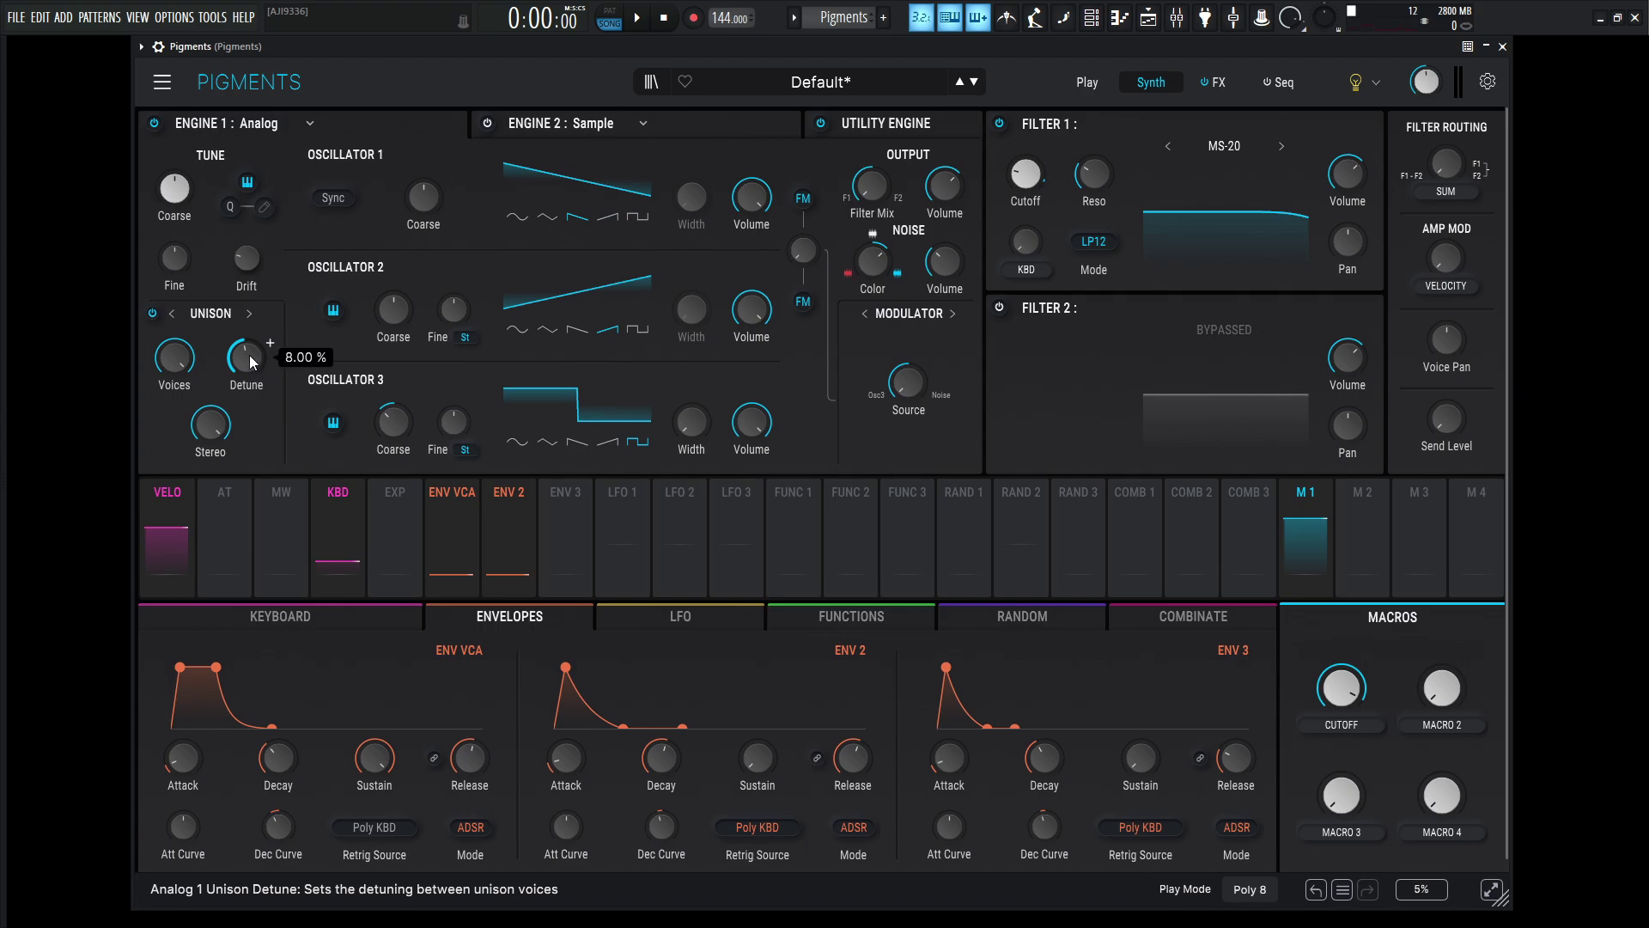
{"action": "left_click_drag", "start_coordinate": [250, 360], "coordinate": [250, 400]}
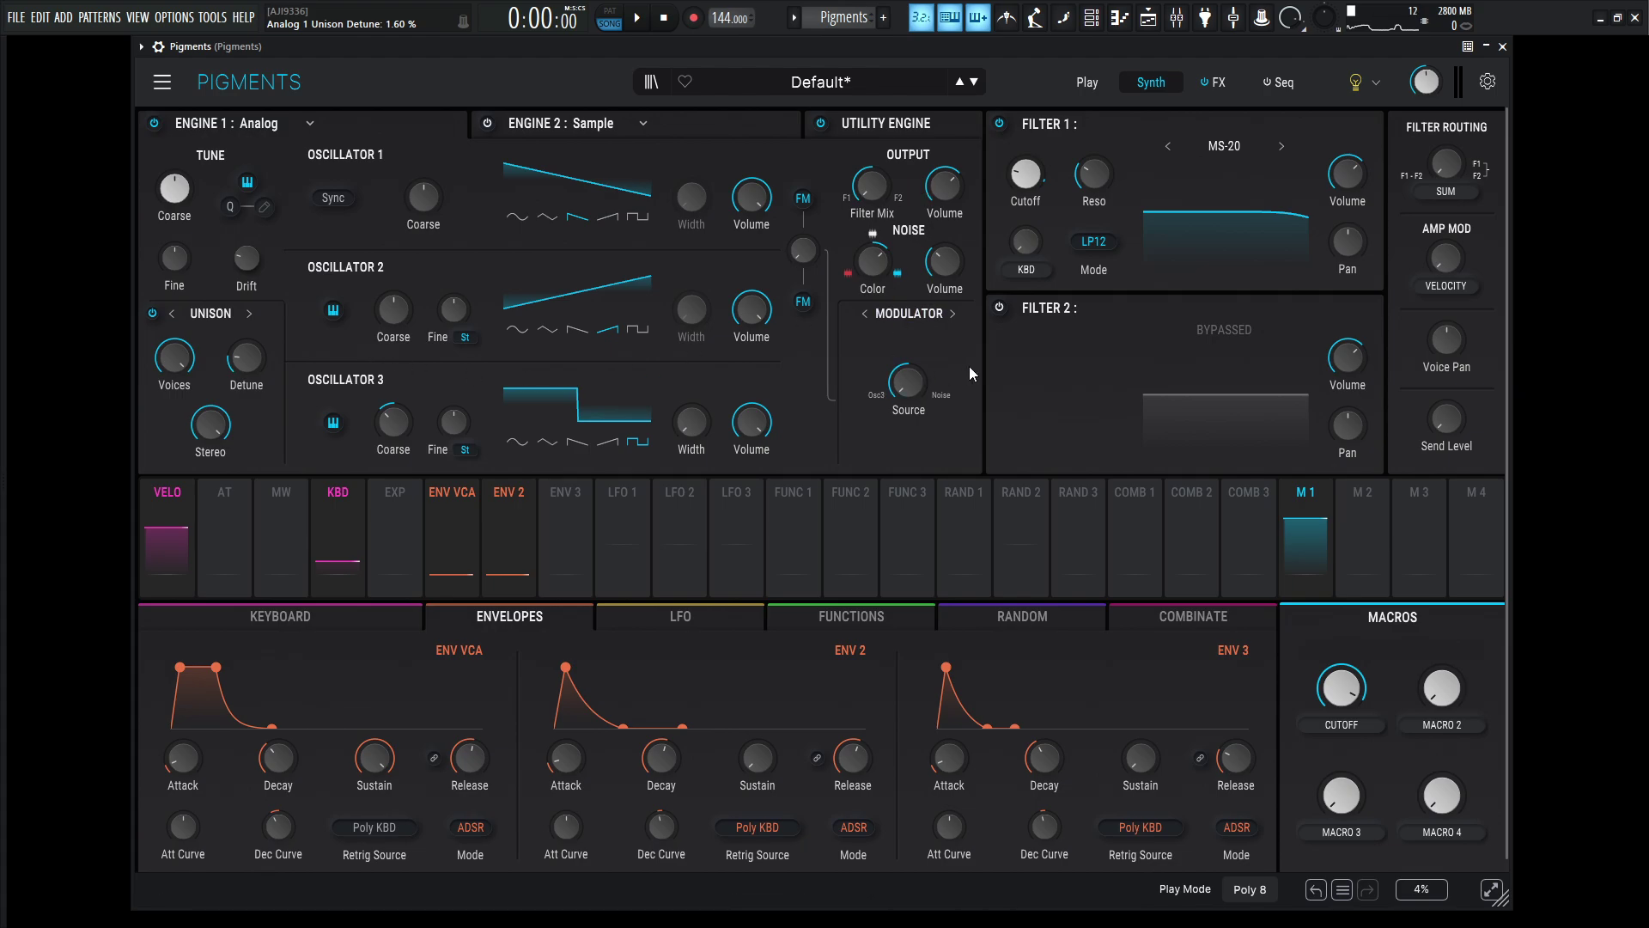
{"action": "key", "text": "z"}
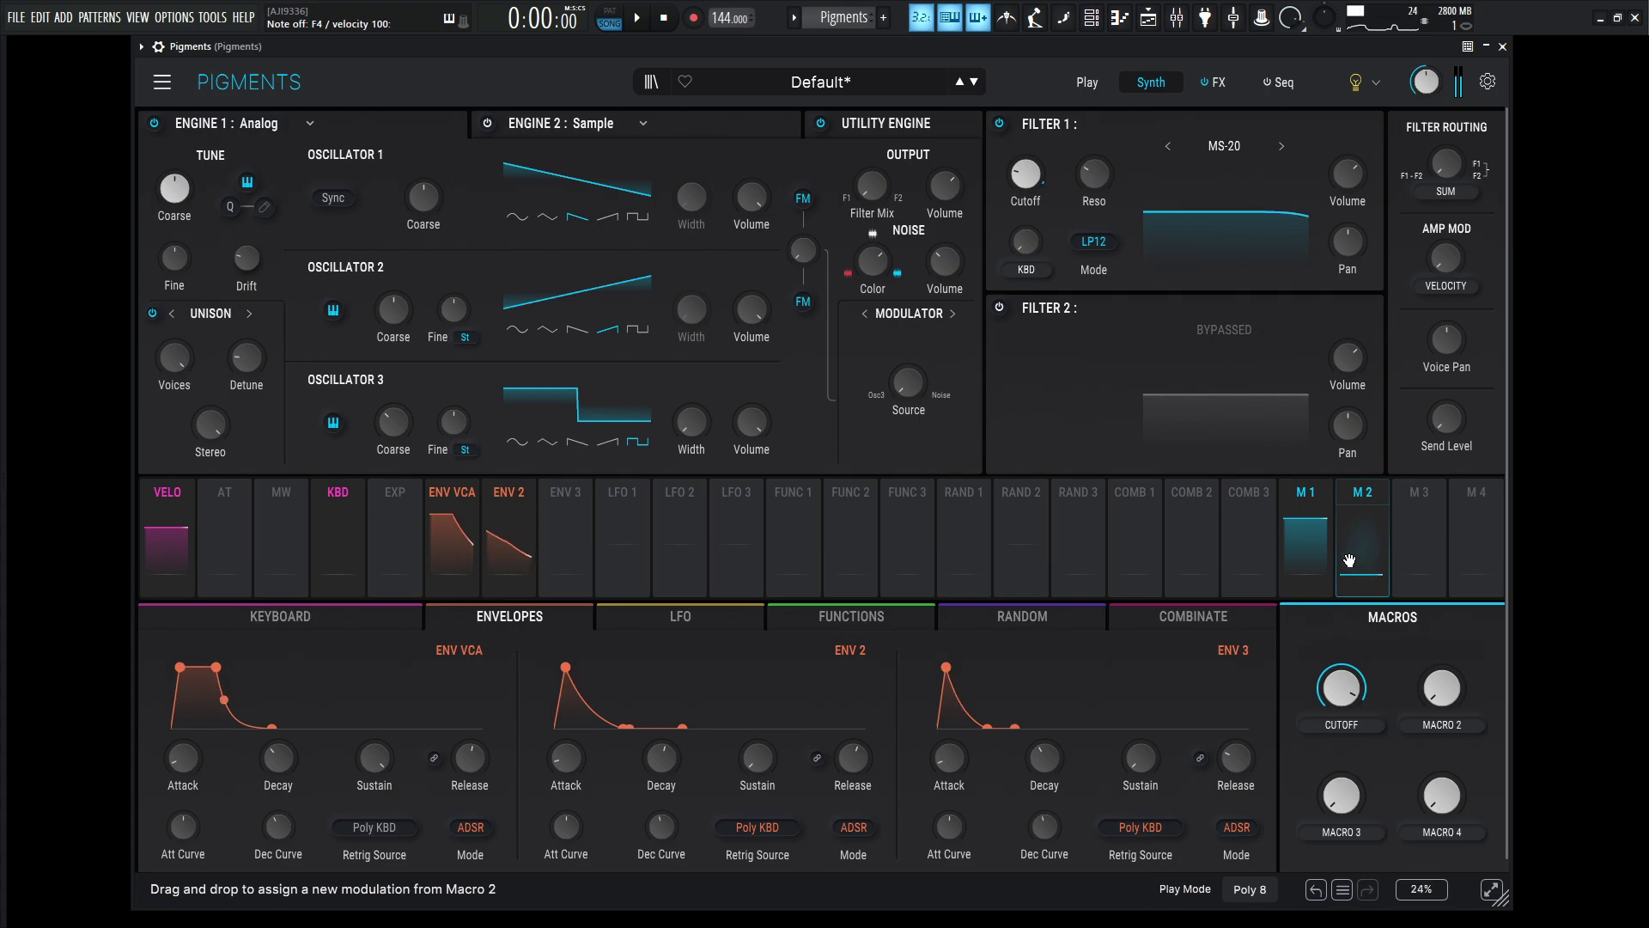
Map Macro 2 to unison detune at 0.57 depth, set it to about 0.448, and rename it DETUNE
{"action": "left_click_drag", "start_coordinate": [1375, 580], "coordinate": [297, 381]}
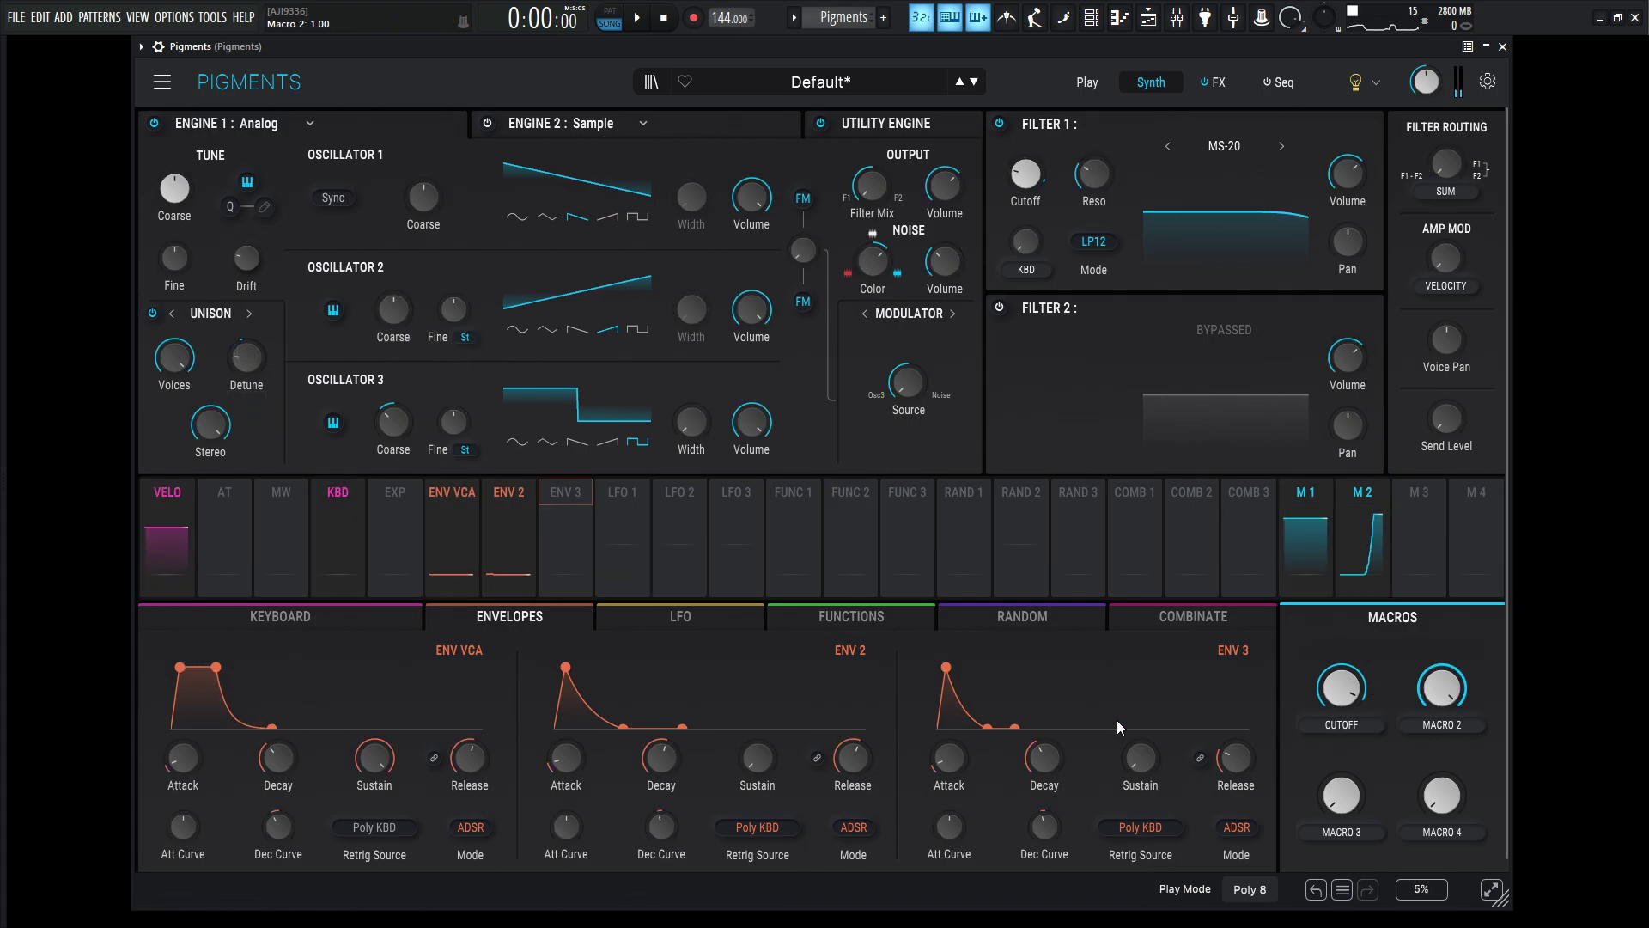
{"action": "left_click_drag", "start_coordinate": [247, 410], "coordinate": [247, 434]}
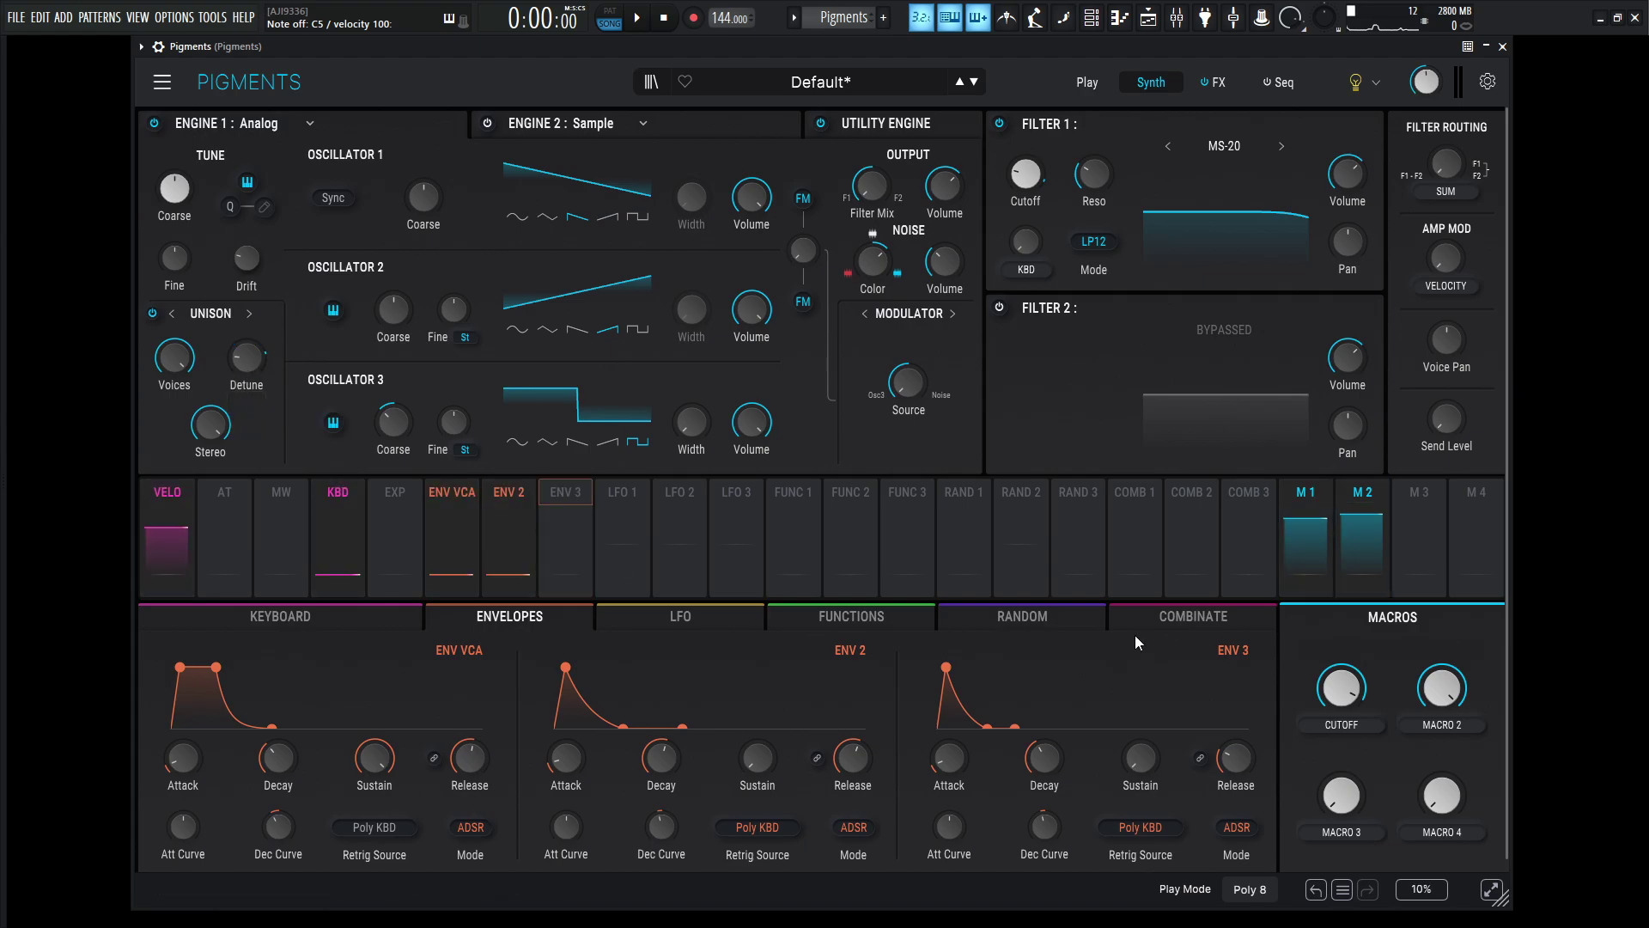
{"action": "left_click_drag", "start_coordinate": [1441, 688], "coordinate": [1453, 689]}
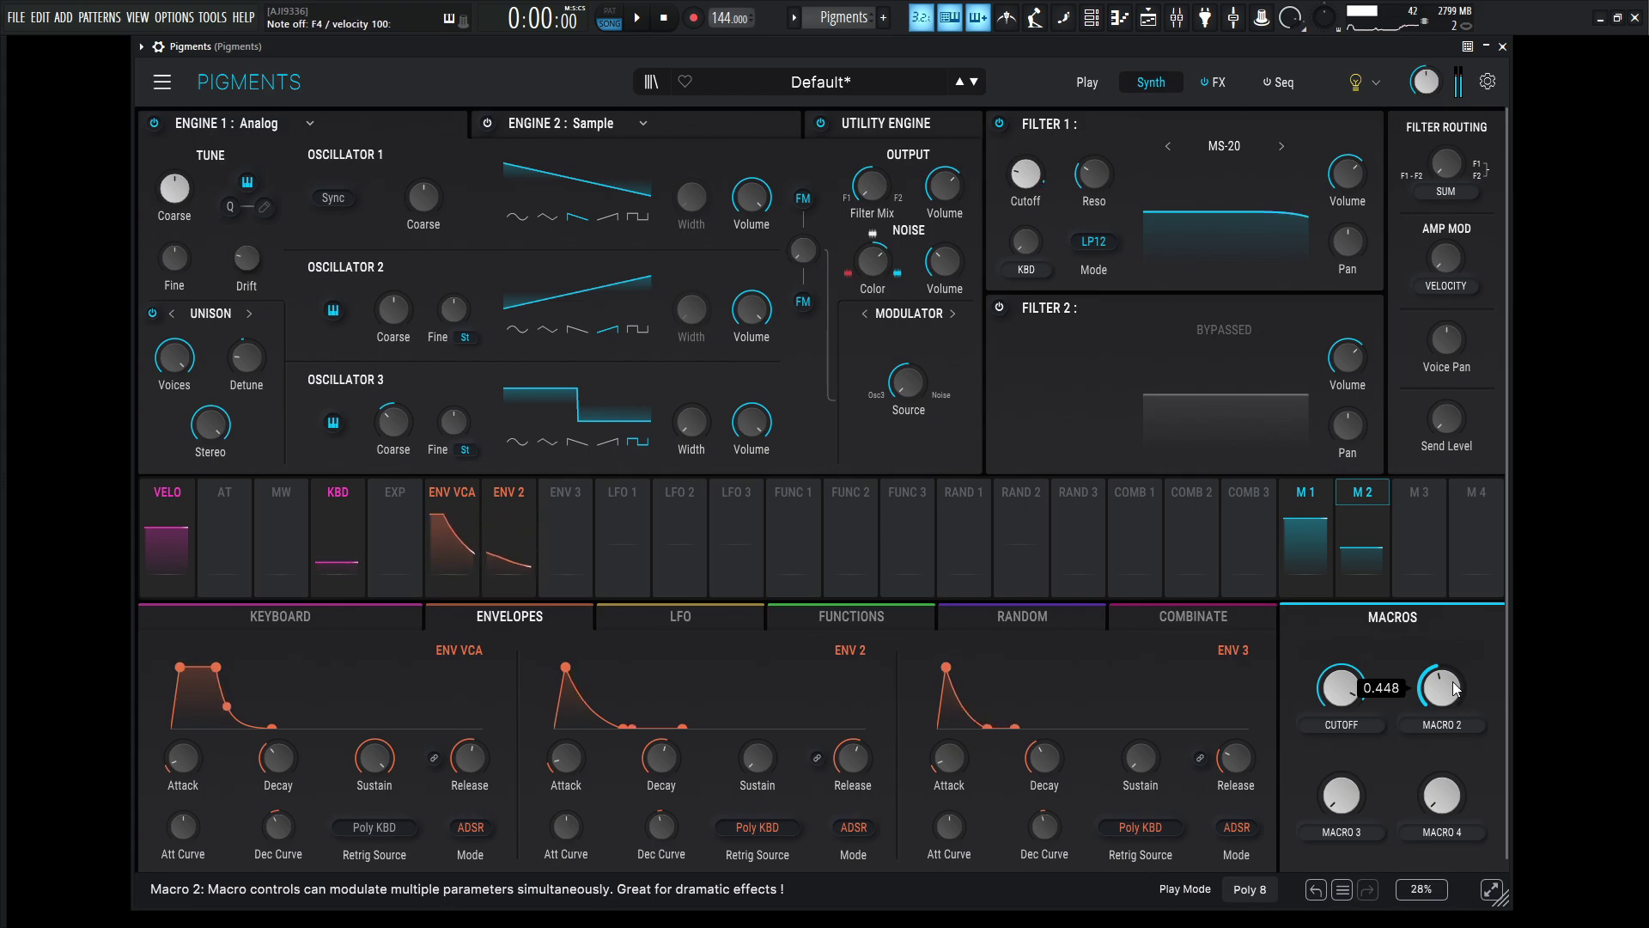
{"action": "double_click", "coordinate": [1451, 725]}
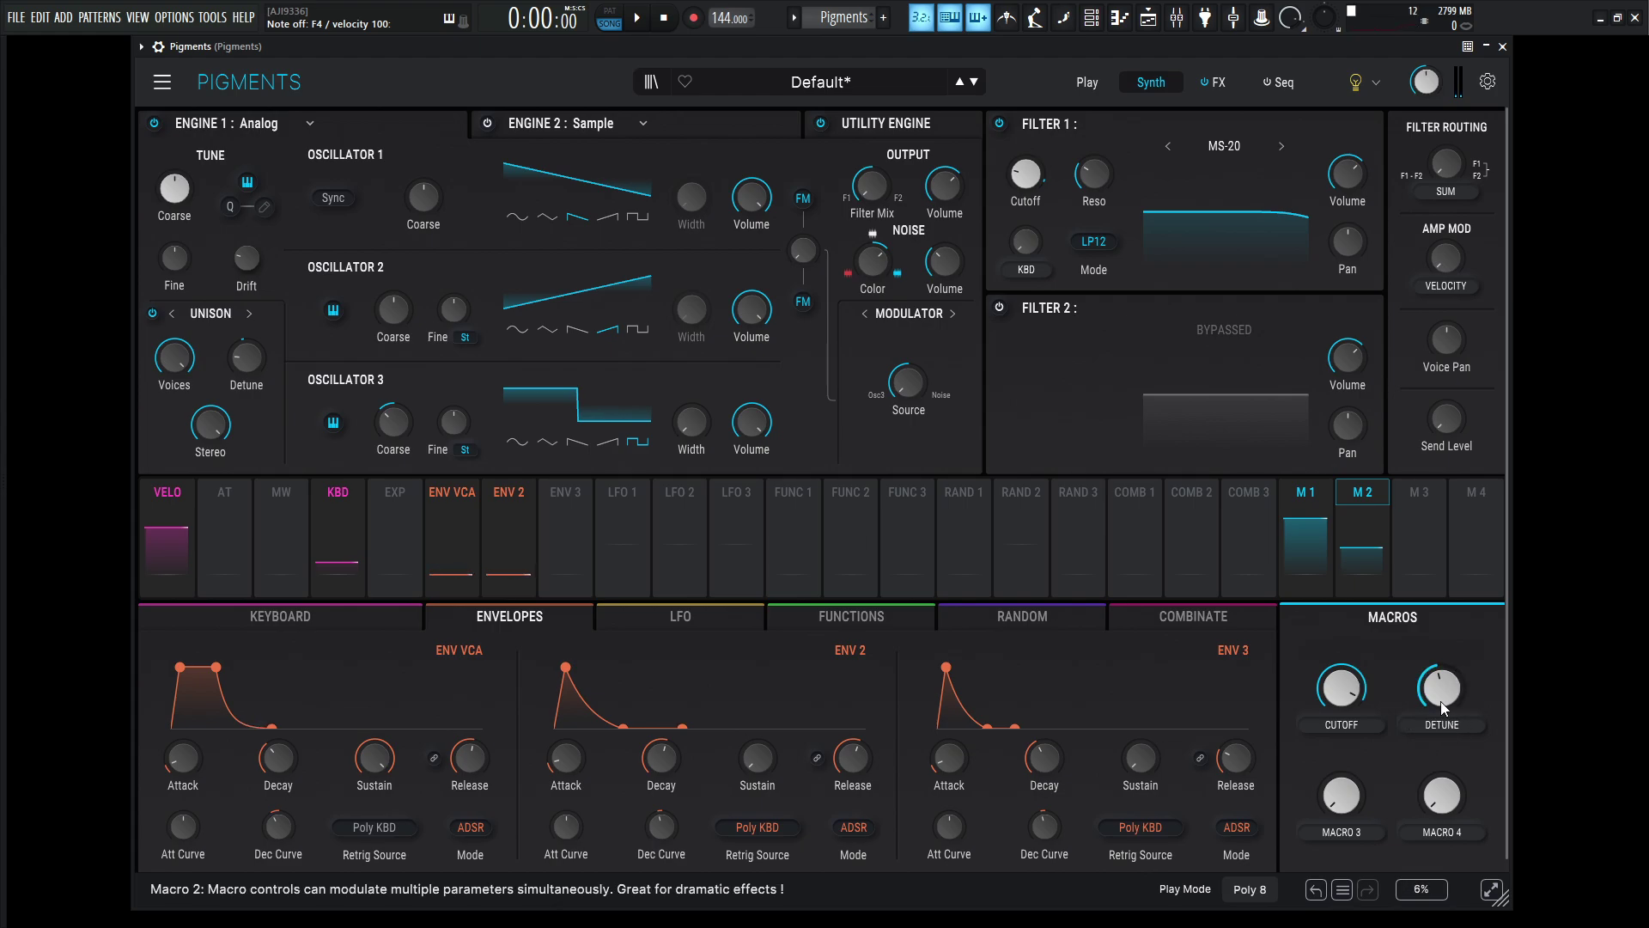
{"action": "left_click", "coordinate": [1213, 82]}
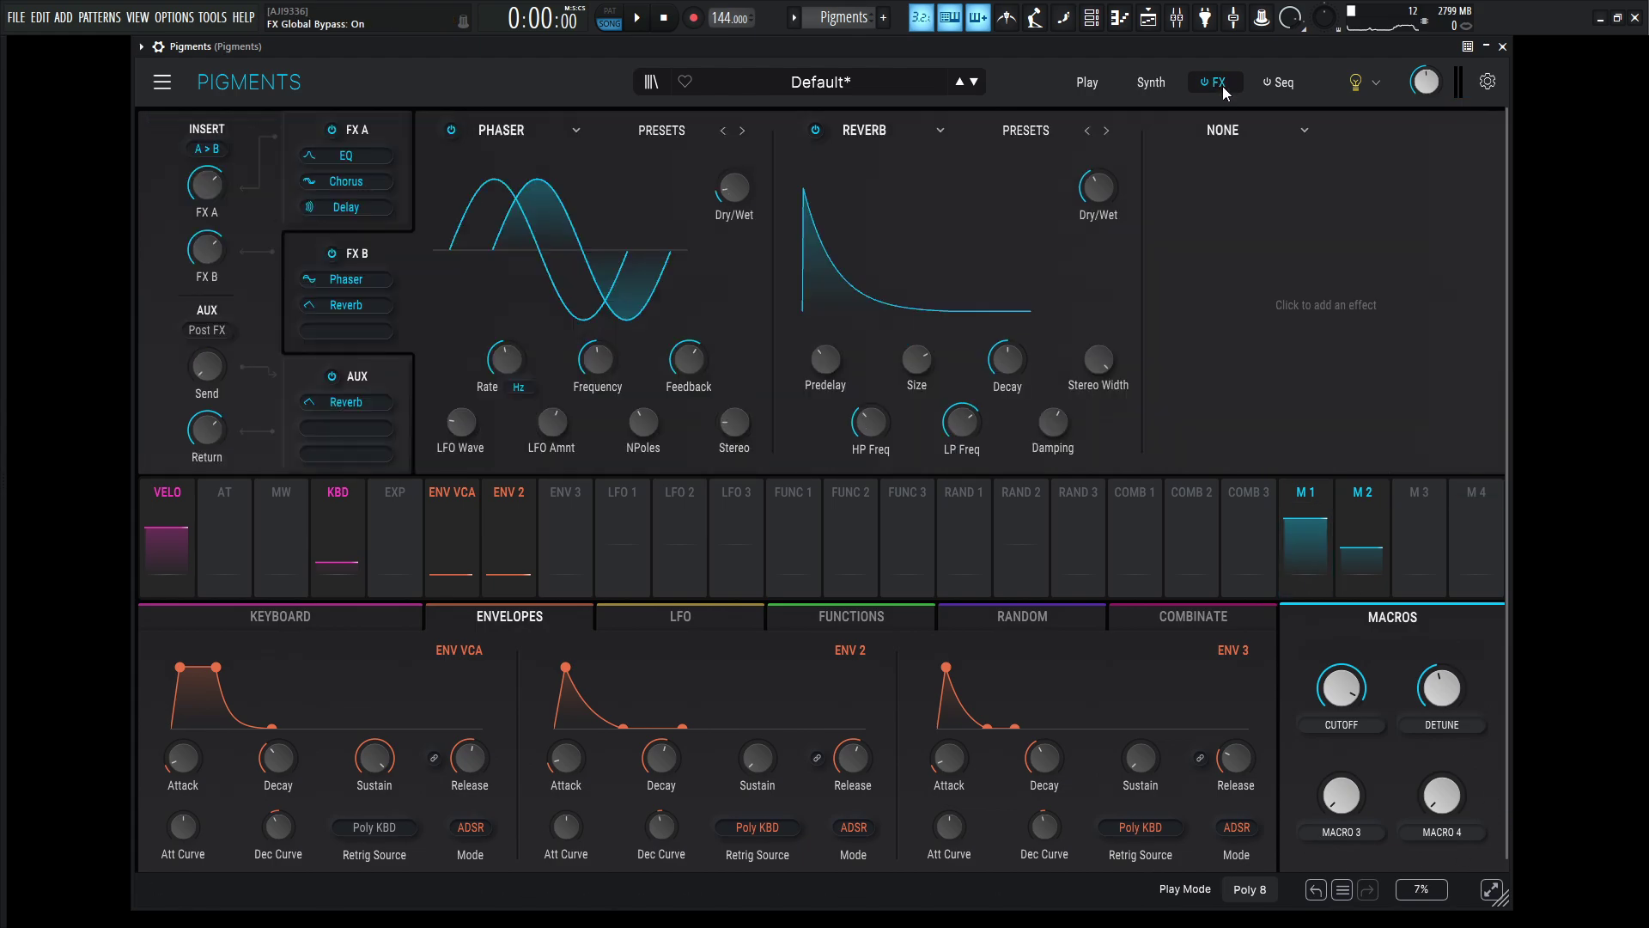
{"action": "left_click", "coordinate": [376, 117]}
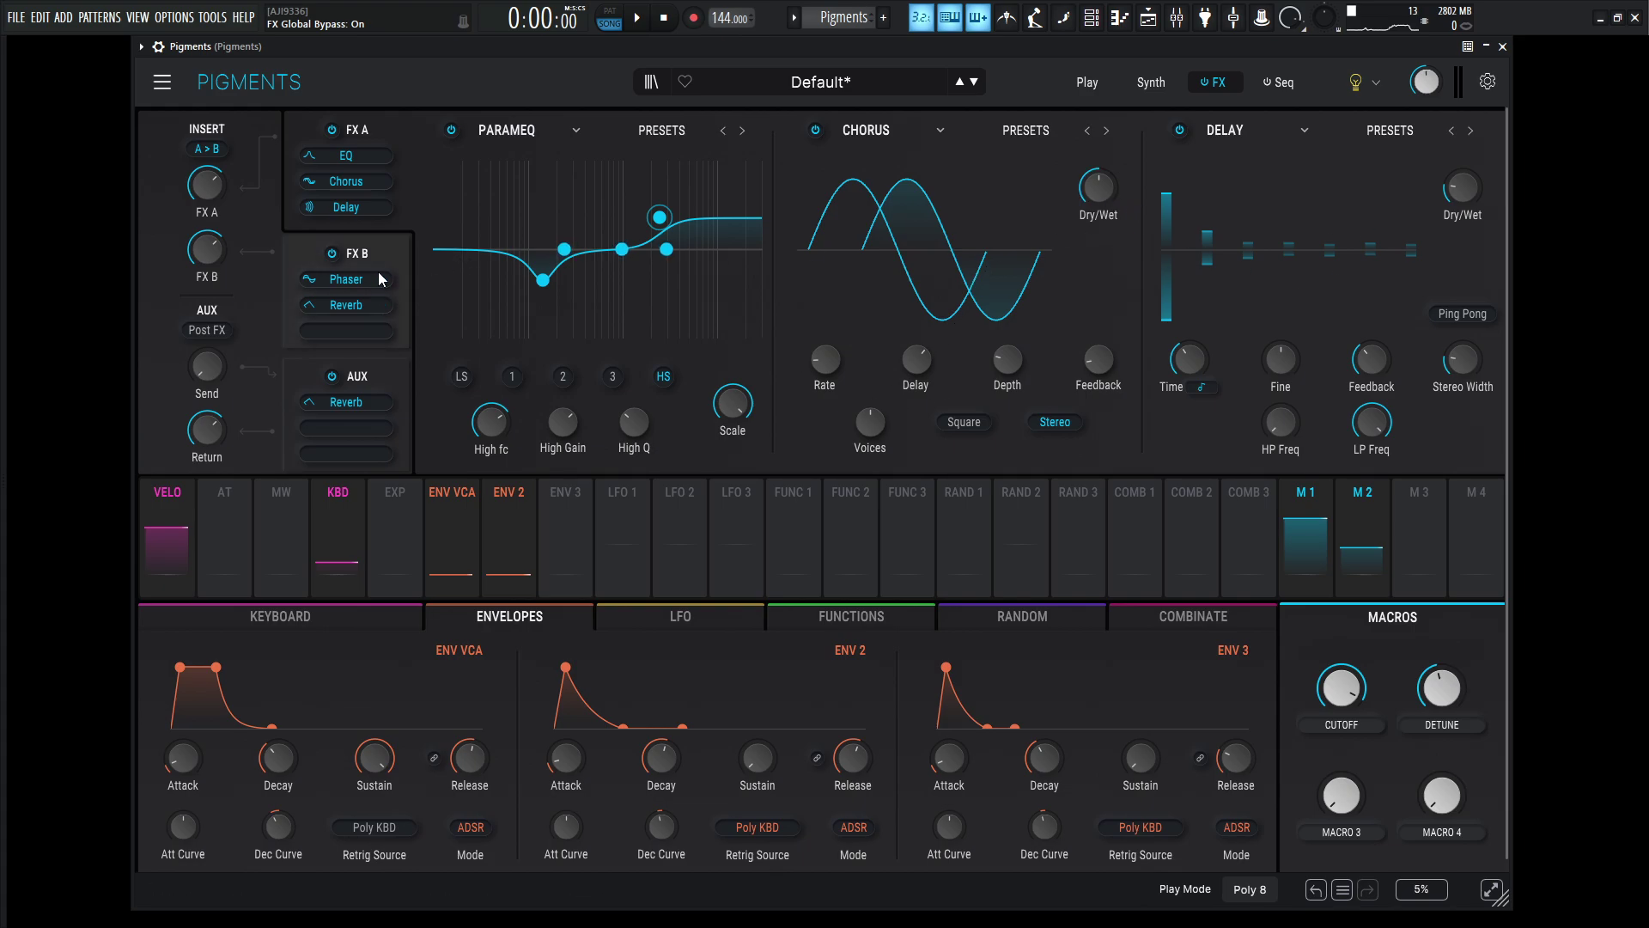
{"action": "left_click", "coordinate": [1152, 84]}
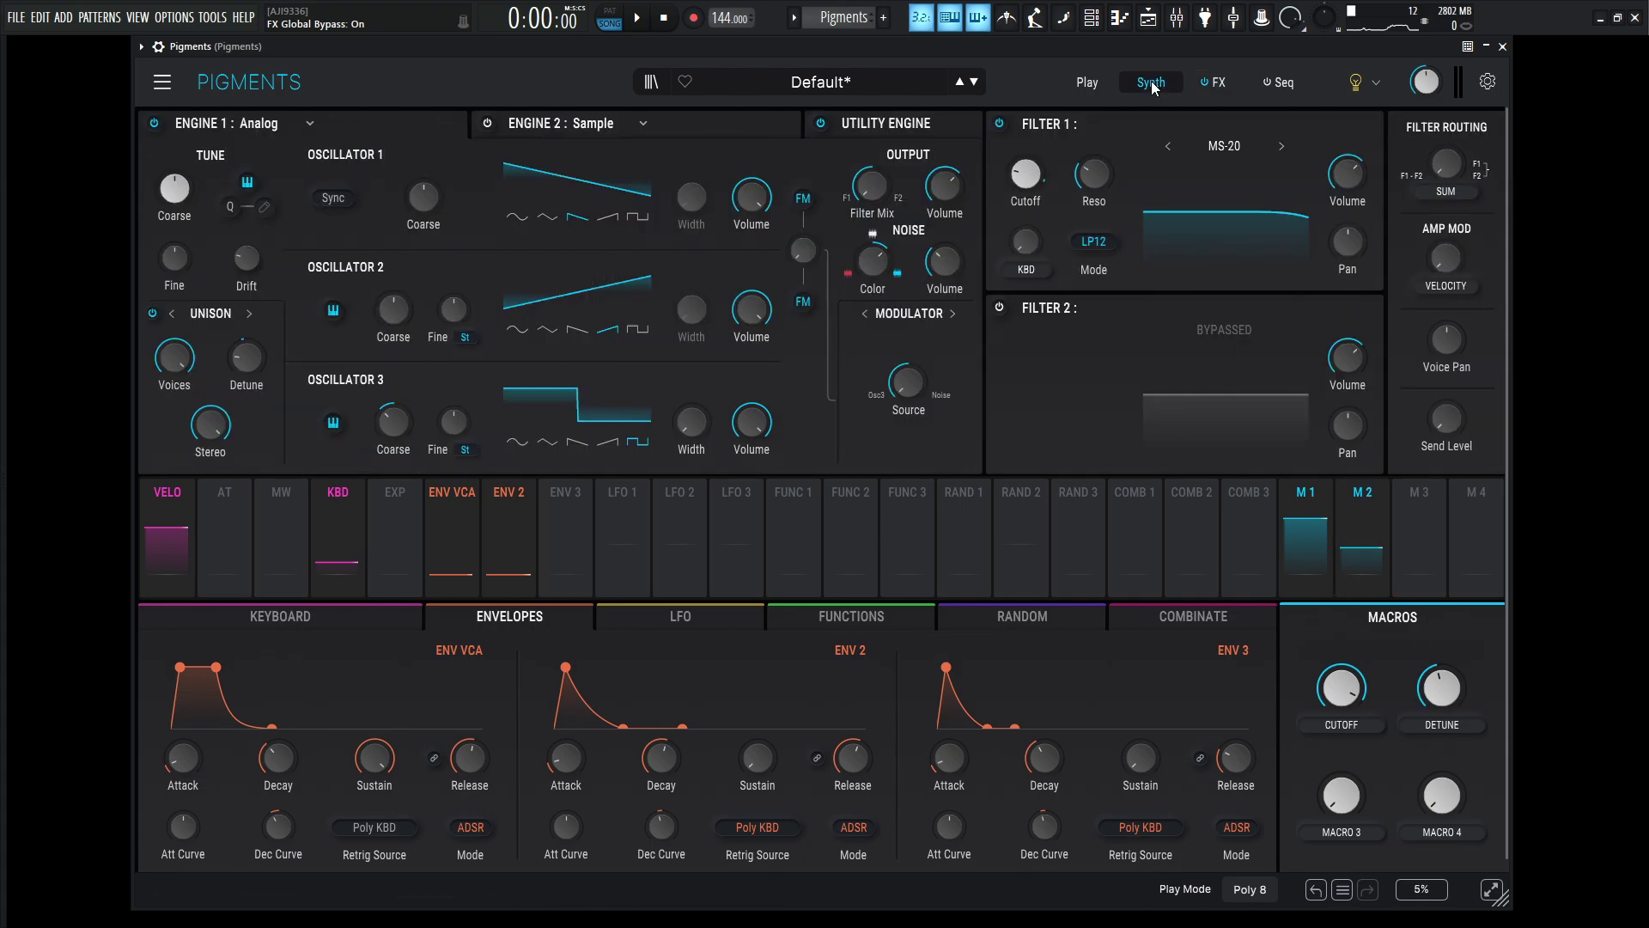